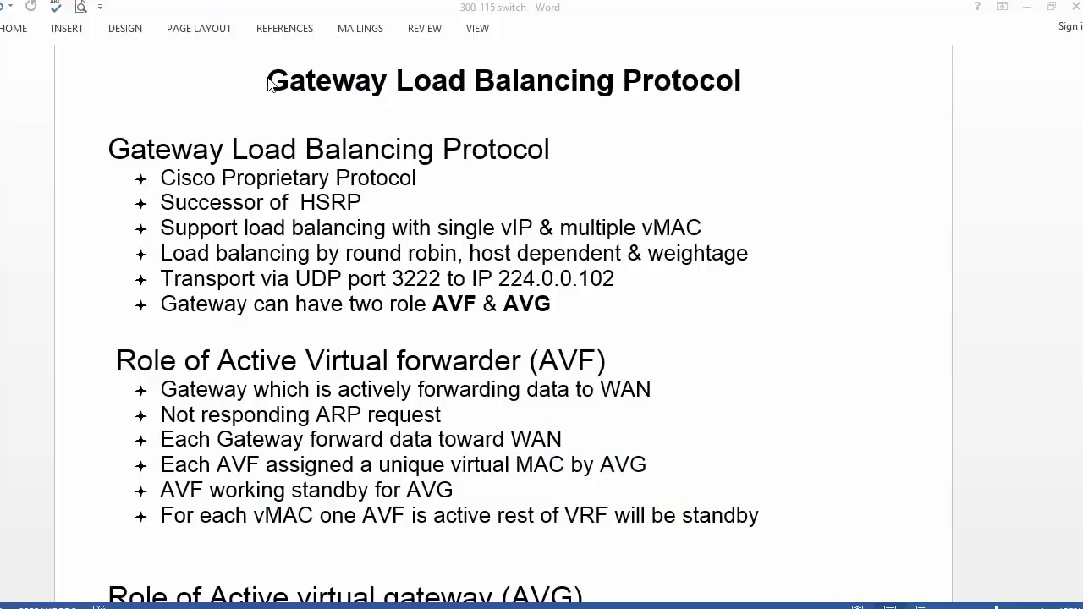
Underline the page title, tick "Proprietary", and underline HSRP and the load balancing bullet with single vIP and multiple vMAC
left_click_drag(261, 95, 730, 106)
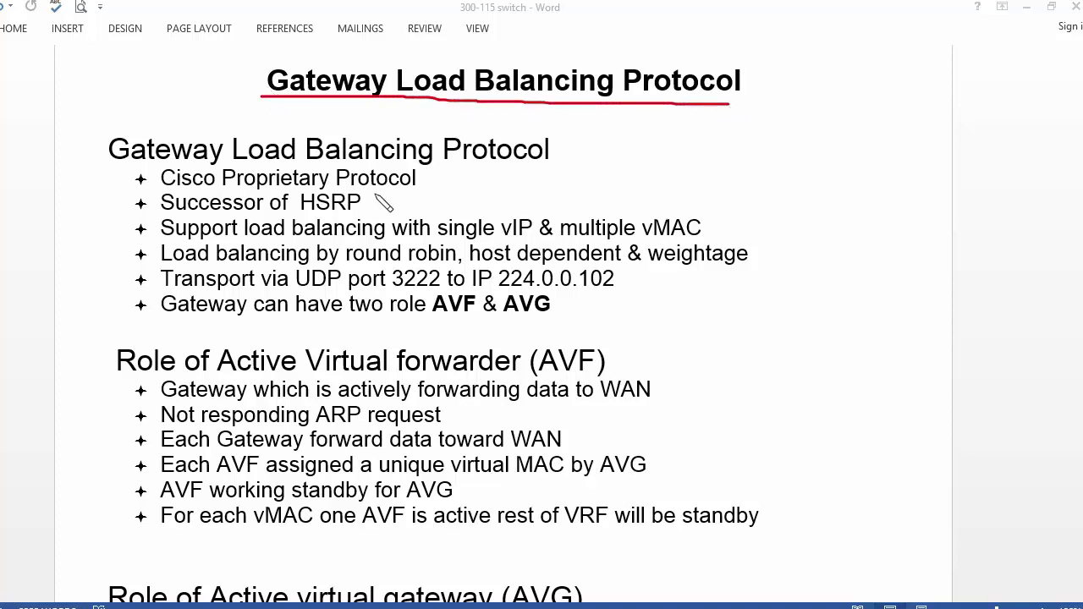
mouse_move(230, 181)
left_mouse_down()
mouse_move(243, 191)
mouse_move(263, 173)
left_mouse_up()
left_click_drag(292, 210, 358, 209)
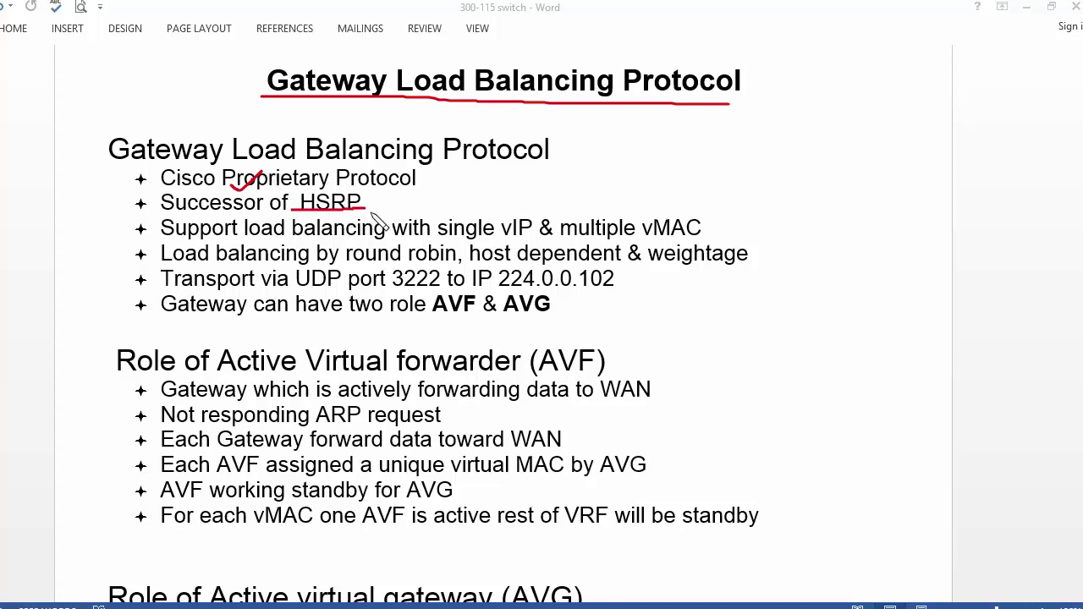
left_click_drag(162, 242, 700, 236)
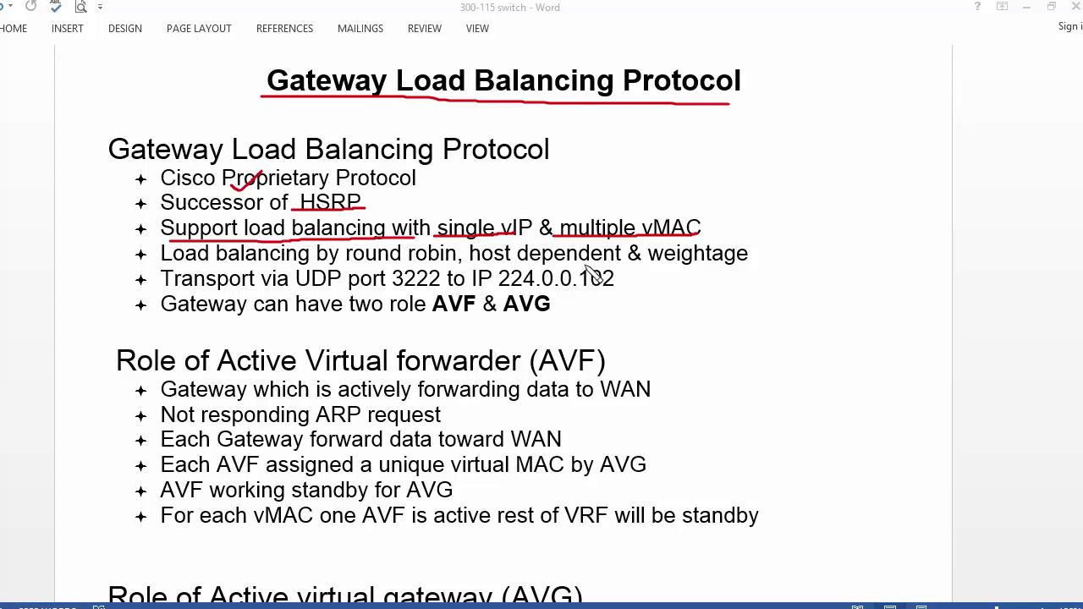
Sketch three circles with connecting lines beside the bullet list to illustrate the gateways, and clear all annotations
mouse_move(895, 124)
left_mouse_down()
mouse_move(924, 140)
mouse_move(895, 123)
left_mouse_up()
mouse_move(899, 218)
left_mouse_down()
mouse_move(924, 249)
mouse_move(900, 218)
left_mouse_up()
mouse_move(912, 285)
left_mouse_down()
mouse_move(914, 334)
mouse_move(922, 300)
left_mouse_up()
mouse_move(774, 198)
left_mouse_down()
mouse_move(840, 162)
mouse_move(1034, 159)
left_mouse_up()
mouse_move(810, 272)
left_mouse_down()
mouse_move(857, 244)
mouse_move(1014, 231)
left_mouse_up()
mouse_move(838, 331)
left_mouse_down()
mouse_move(895, 303)
mouse_move(1013, 274)
left_mouse_up()
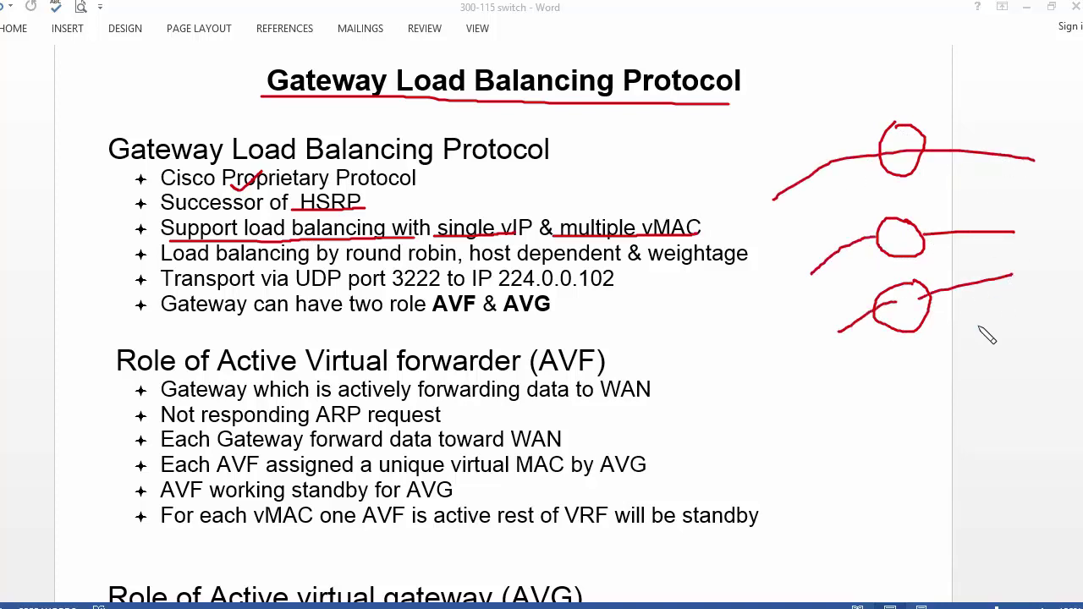
key("e")
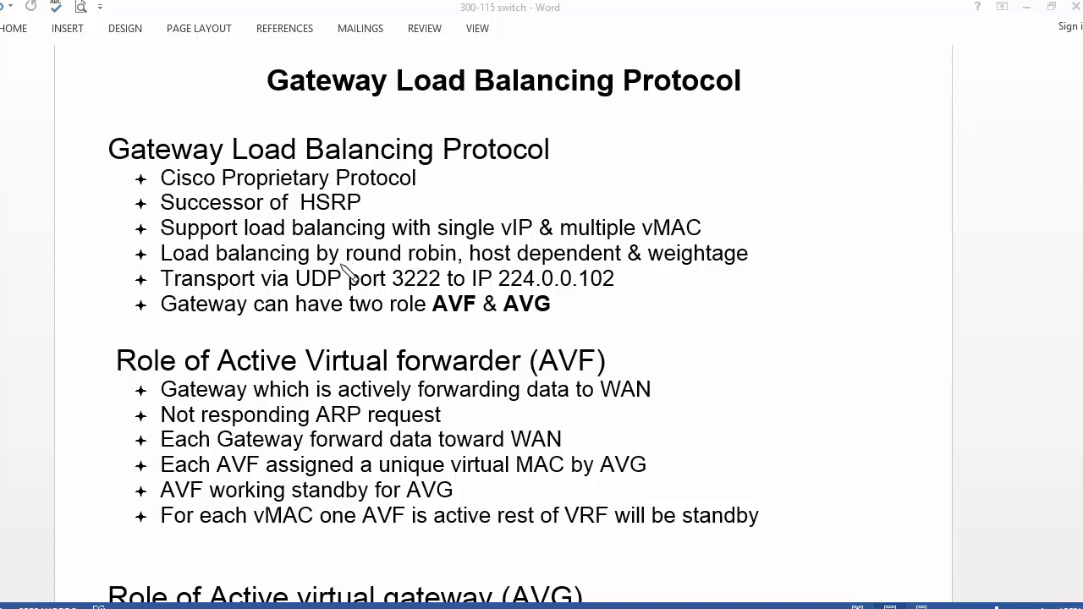
Underline the three load balancing methods, circle "round robin", and underline UDP, 3222 and 224.0.0.102 in the transport bullet
mouse_move(341, 247)
left_mouse_down()
mouse_move(408, 263)
mouse_move(561, 256)
mouse_move(778, 264)
left_mouse_up()
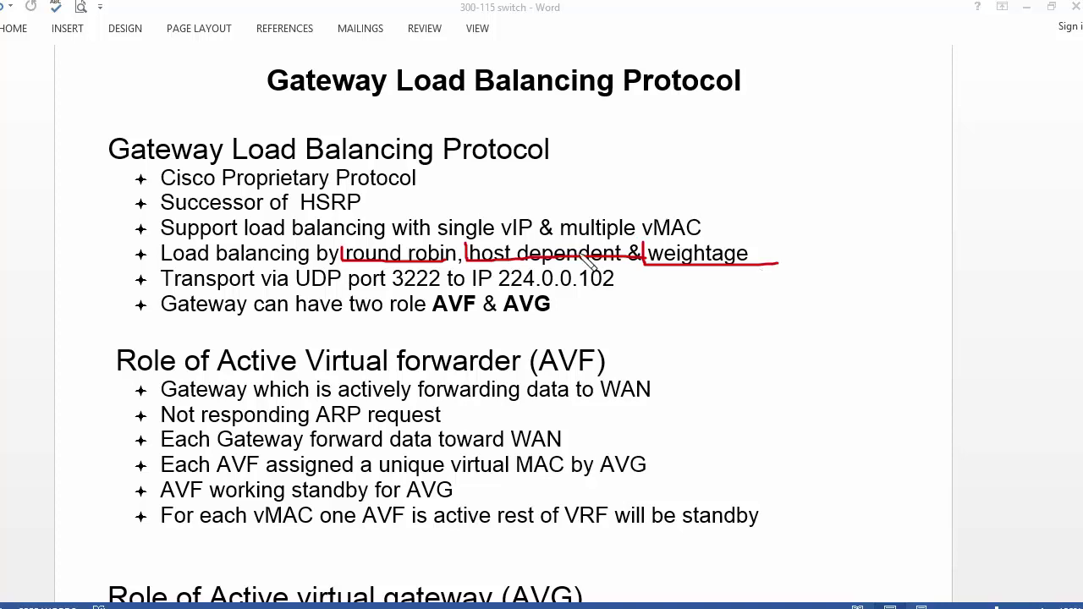
mouse_move(341, 255)
left_mouse_down()
mouse_move(438, 236)
mouse_move(462, 258)
left_mouse_up()
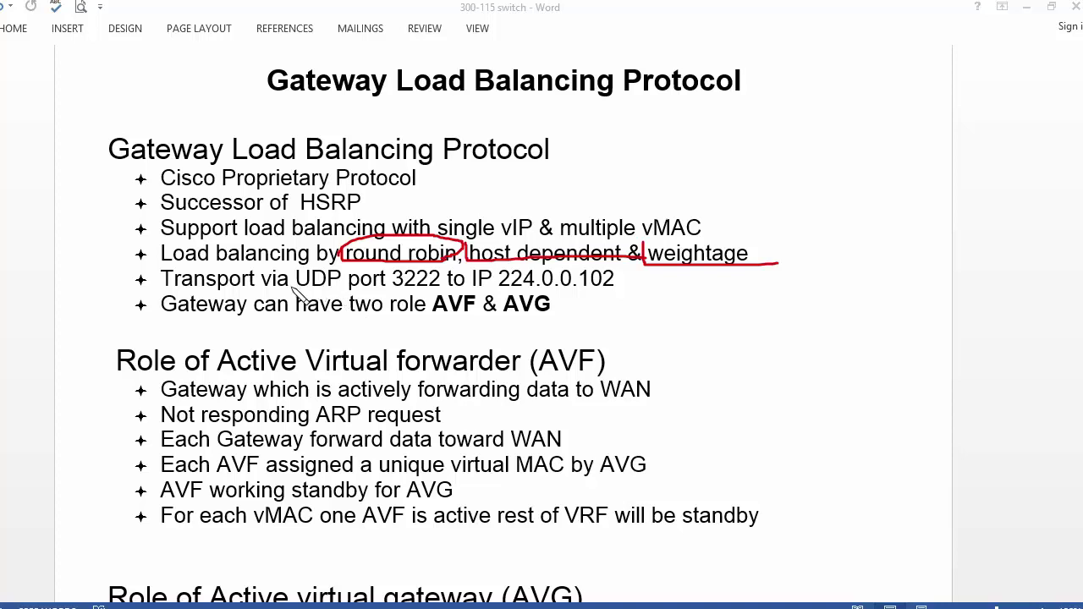
mouse_move(290, 288)
left_mouse_down()
mouse_move(409, 292)
mouse_move(407, 282)
mouse_move(434, 295)
mouse_move(497, 281)
mouse_move(614, 286)
left_mouse_up()
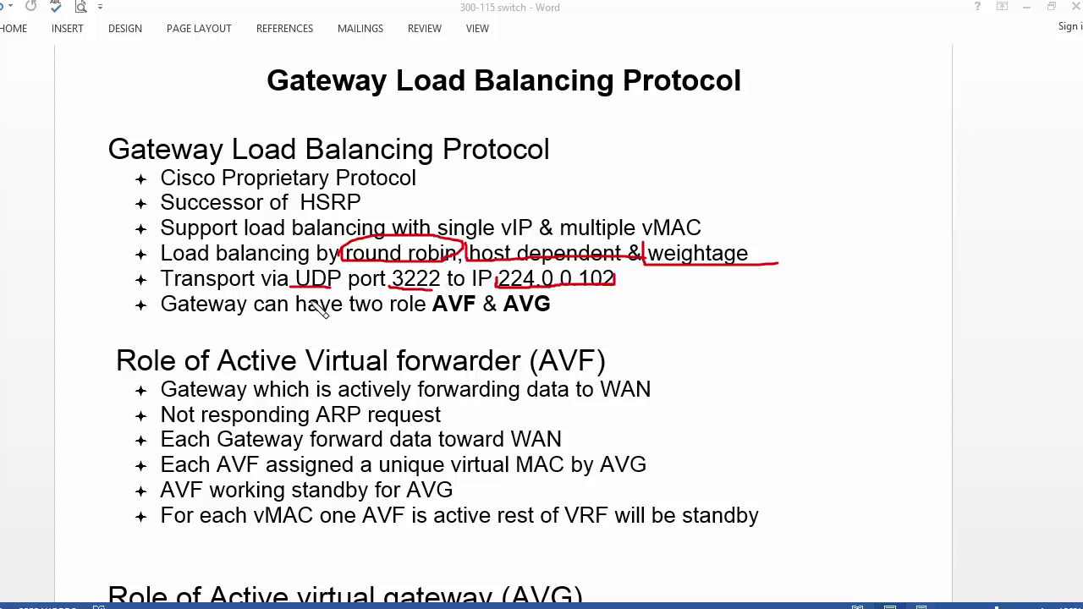
Underline "Gateway", "two role", "AVF" and "AVG" in the role bullet, and clear all annotations
left_click_drag(155, 313, 246, 312)
left_click_drag(338, 314, 423, 312)
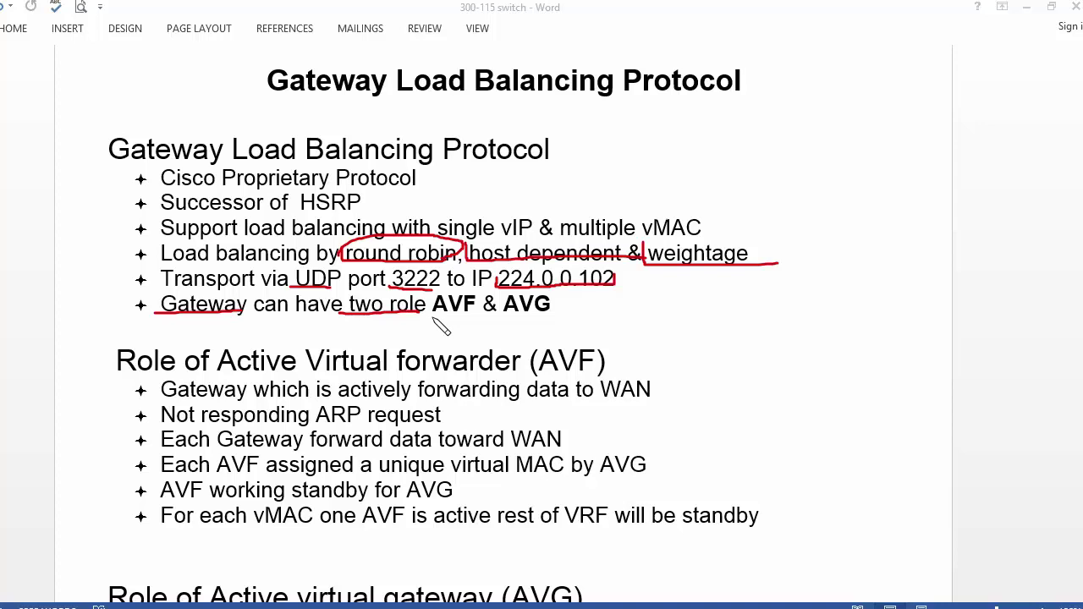
left_click_drag(431, 314, 471, 313)
left_click_drag(504, 314, 549, 314)
left_click_drag(431, 314, 556, 314)
key("e")
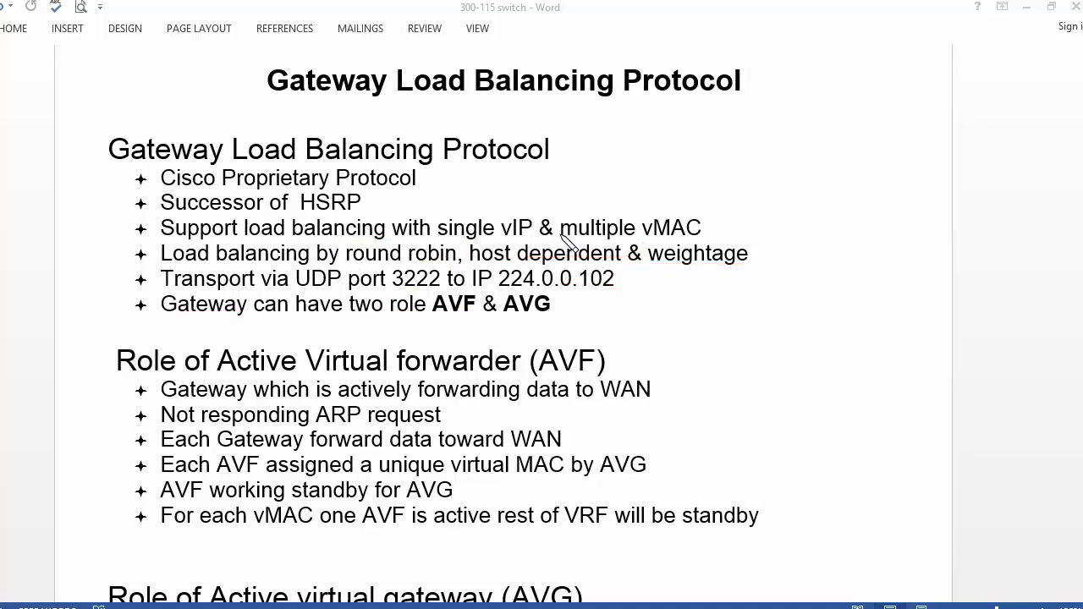
Underline the key words in the first three bullets of the Active Virtual forwarder (AVF) section
left_click(595, 296)
scroll(598, 292, "down", 5)
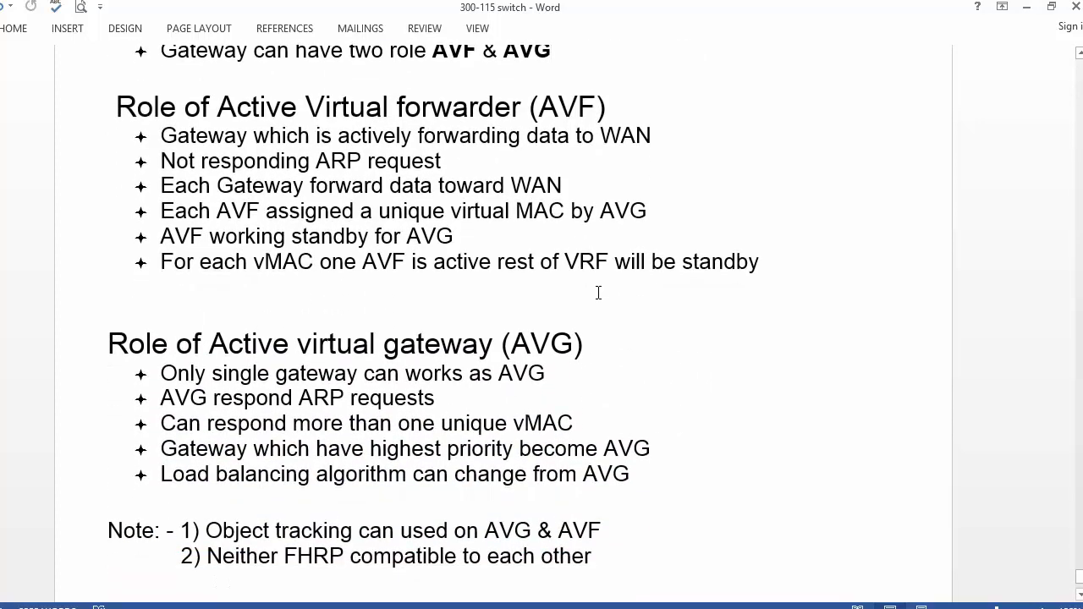
scroll(598, 292, "down", 1)
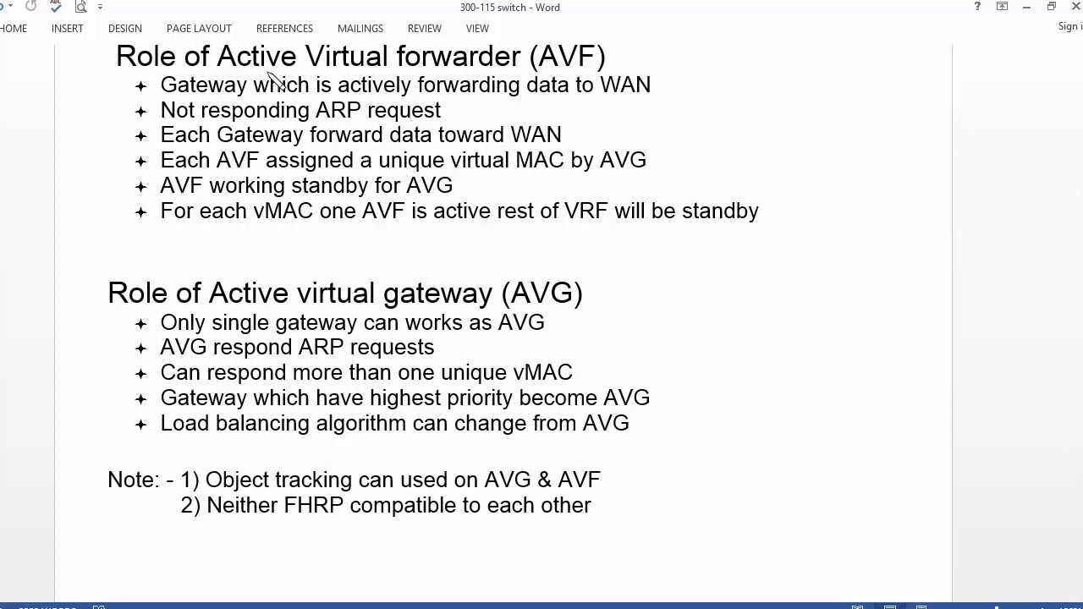
left_click_drag(161, 91, 643, 95)
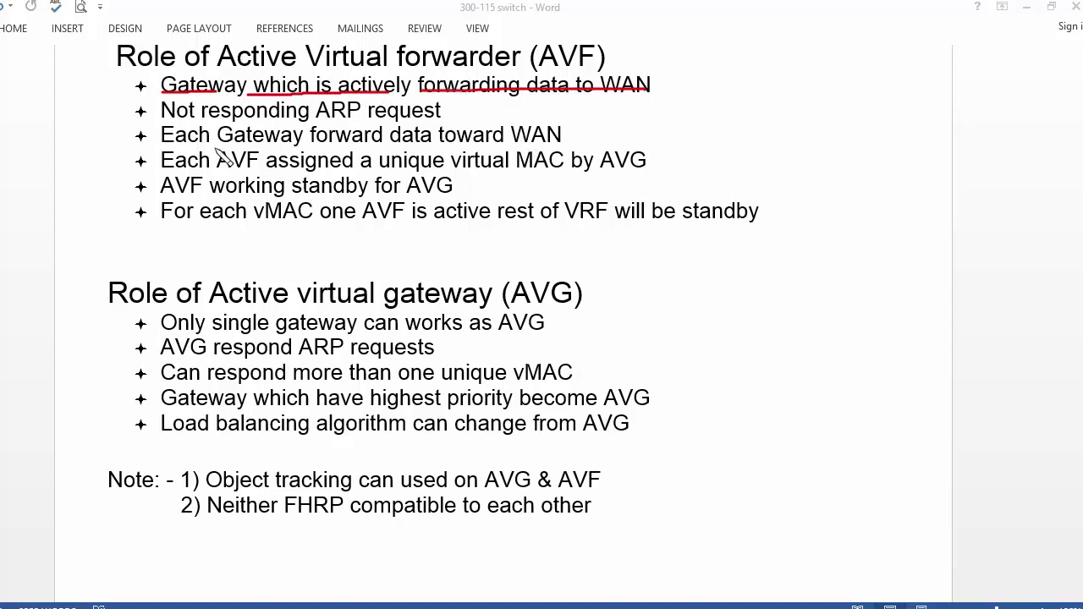
left_click_drag(201, 118, 446, 117)
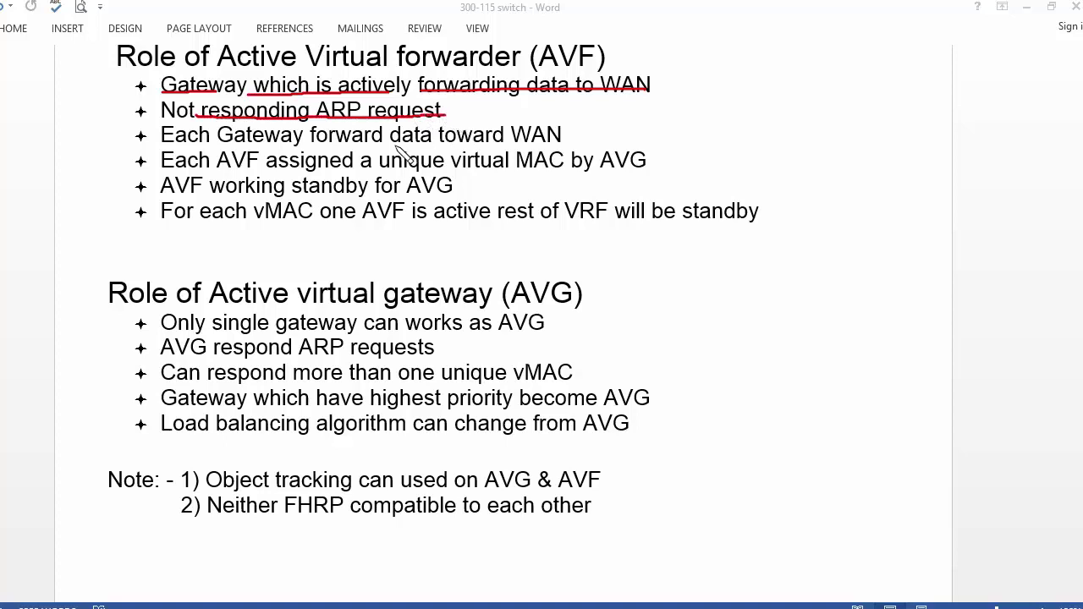
left_click_drag(222, 143, 382, 145)
left_click_drag(390, 145, 561, 145)
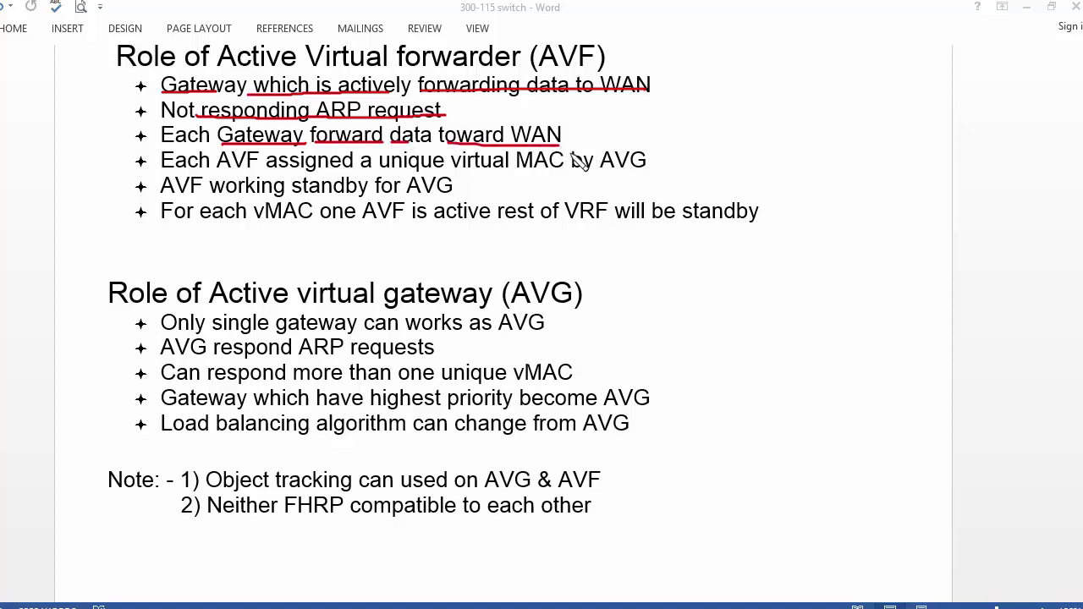
Sketch three stacked gateway circles beside the AVF section, with outgoing lines from the first two
mouse_move(885, 101)
left_mouse_down()
mouse_move(861, 151)
mouse_move(887, 103)
left_mouse_up()
mouse_move(875, 197)
left_mouse_down()
mouse_move(856, 223)
mouse_move(914, 208)
mouse_move(884, 242)
left_mouse_up()
mouse_move(875, 283)
left_mouse_down()
mouse_move(868, 311)
mouse_move(880, 284)
left_mouse_up()
left_click_drag(895, 118, 980, 116)
left_click_drag(895, 200, 978, 193)
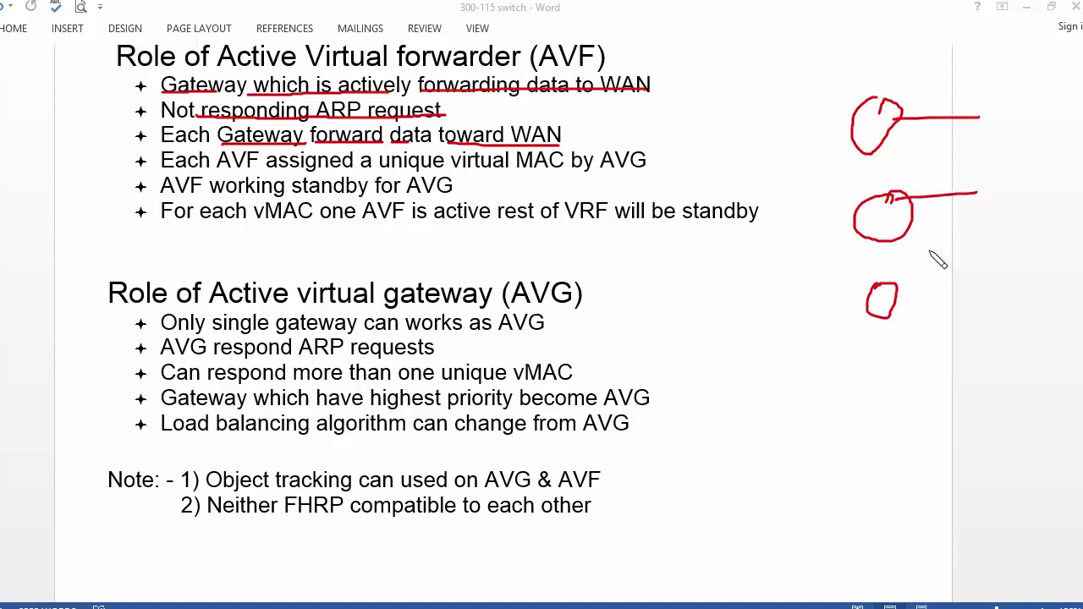
Underline and tick the unique virtual MAC bullet, and label the three gateway circles A, B and C
mouse_move(218, 167)
left_mouse_down()
mouse_move(609, 180)
mouse_move(600, 168)
mouse_move(627, 173)
mouse_move(710, 152)
left_mouse_up()
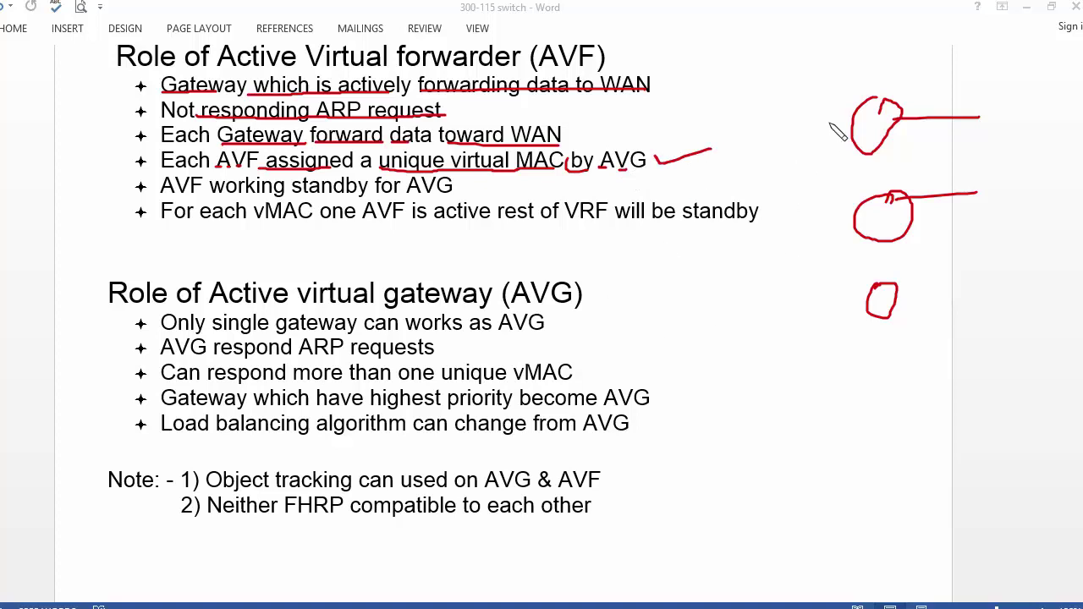
mouse_move(889, 107)
left_mouse_down()
mouse_move(862, 135)
mouse_move(894, 115)
left_mouse_up()
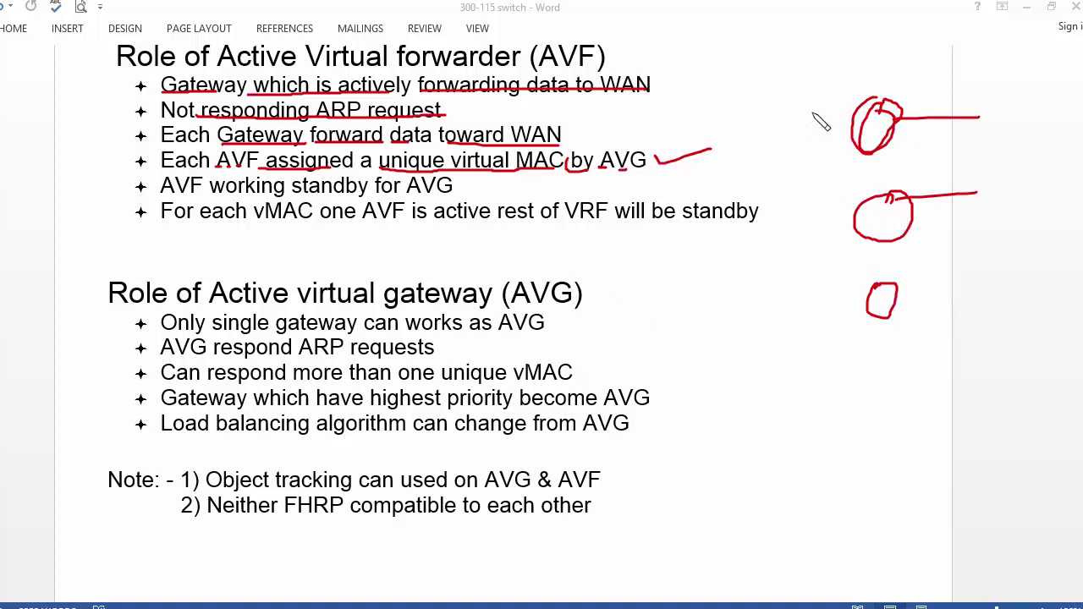
left_click_drag(814, 122, 825, 112)
left_click_drag(820, 190, 826, 218)
mouse_move(829, 275)
left_mouse_down()
mouse_move(825, 296)
mouse_move(840, 295)
left_mouse_up()
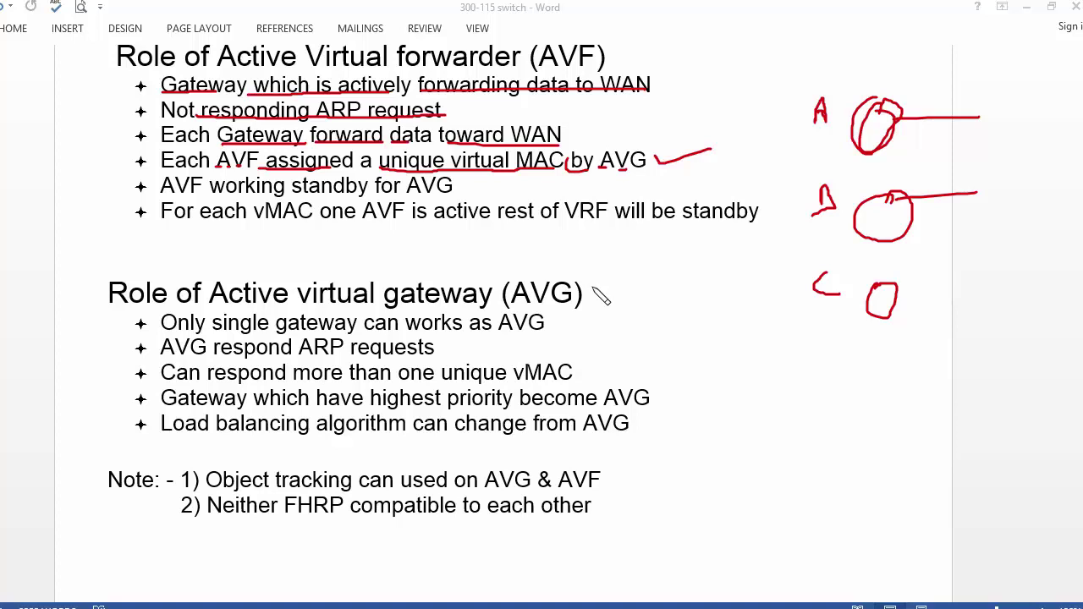
Underline the key words of the "AVF working standby for AVG" bullet, and clear all annotations
left_click_drag(158, 193, 457, 194)
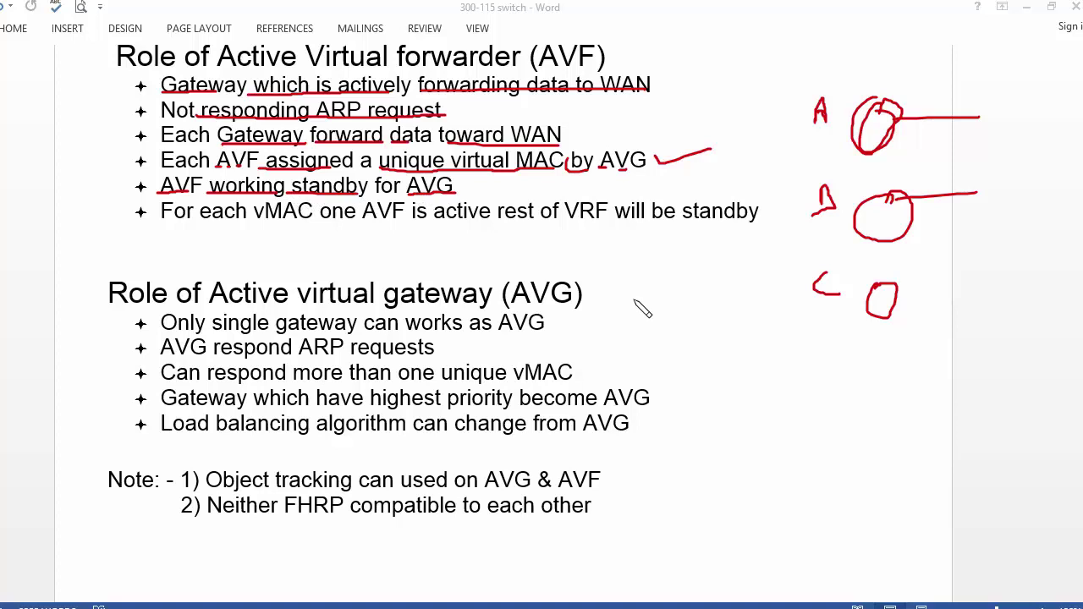
key("e")
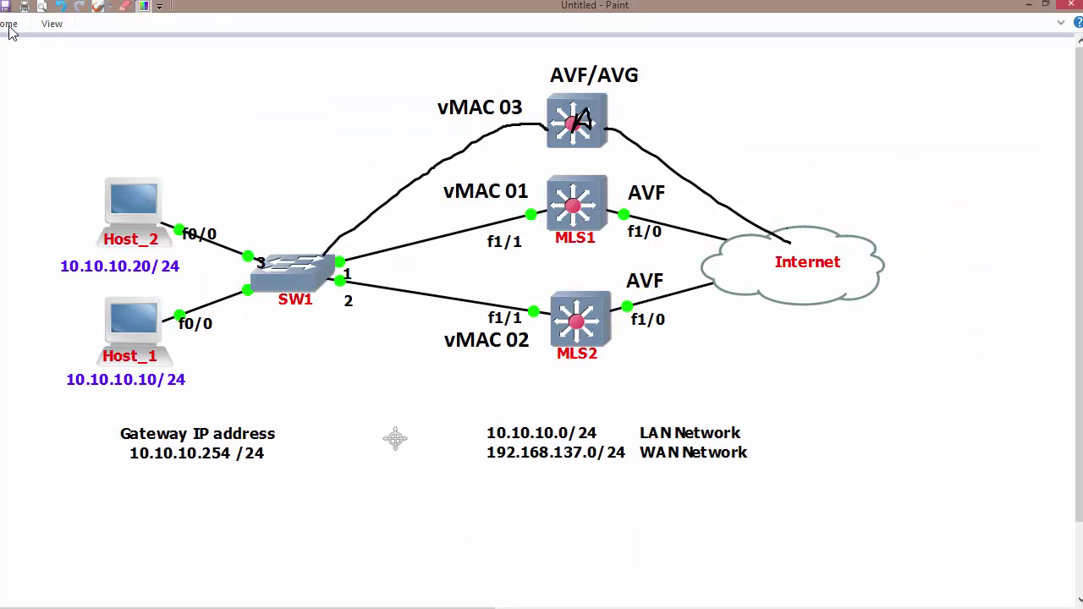
In the Paint topology diagram, brush over the letter A on the AVF/AVG switch and draw an arrow to its AVG label
left_click(8, 24)
left_click(218, 52)
mouse_move(577, 132)
left_mouse_down()
mouse_move(585, 108)
mouse_move(596, 136)
mouse_move(581, 129)
left_mouse_up()
mouse_move(602, 107)
left_mouse_down()
mouse_move(659, 111)
mouse_move(631, 89)
mouse_move(650, 88)
left_mouse_up()
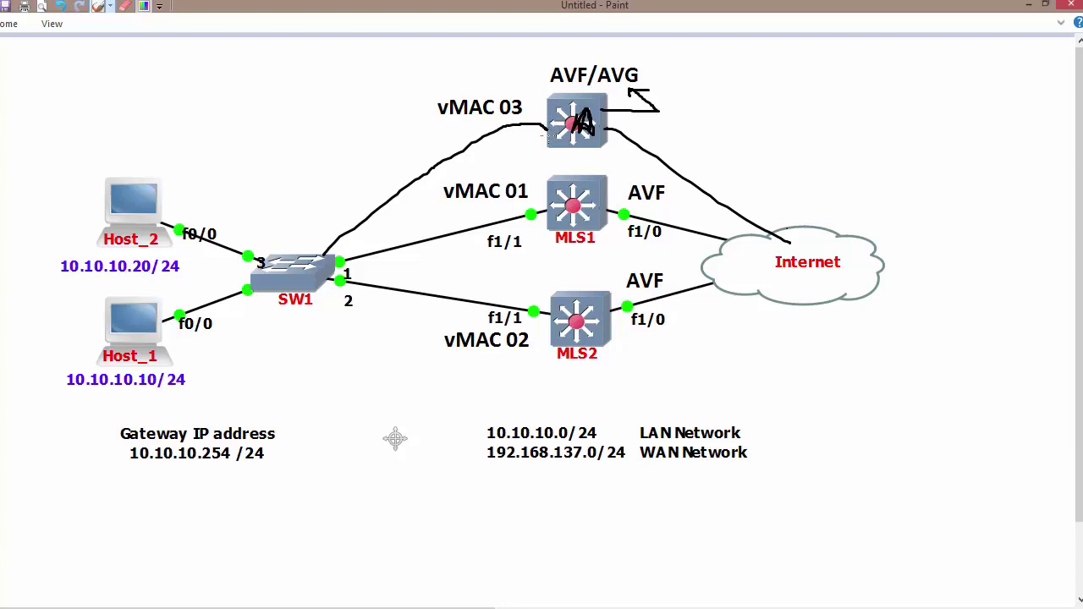
Draw freehand paths from Host_2 and from SW1 up to the link beside the vMAC 03 label
mouse_move(147, 187)
left_mouse_down()
mouse_move(203, 239)
mouse_move(269, 234)
mouse_move(336, 184)
mouse_move(500, 122)
left_mouse_up()
left_click_drag(288, 251, 519, 127)
mouse_move(559, 173)
left_mouse_down()
mouse_move(568, 202)
mouse_move(616, 155)
left_mouse_up()
mouse_move(563, 296)
left_mouse_down()
mouse_move(576, 308)
mouse_move(616, 265)
left_mouse_up()
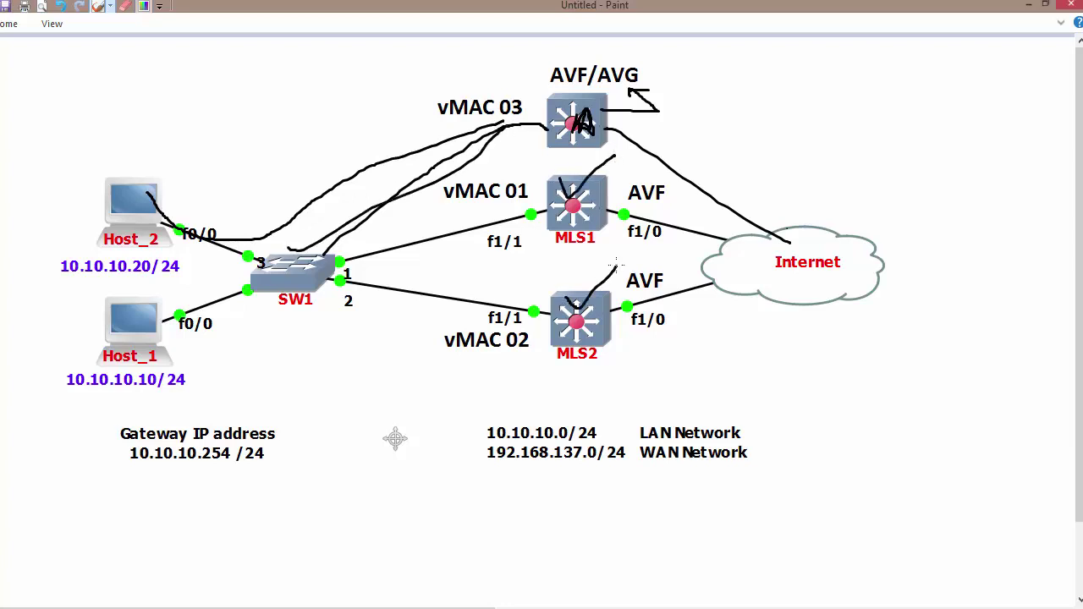
key("ctrl+z")
key("ctrl+z")
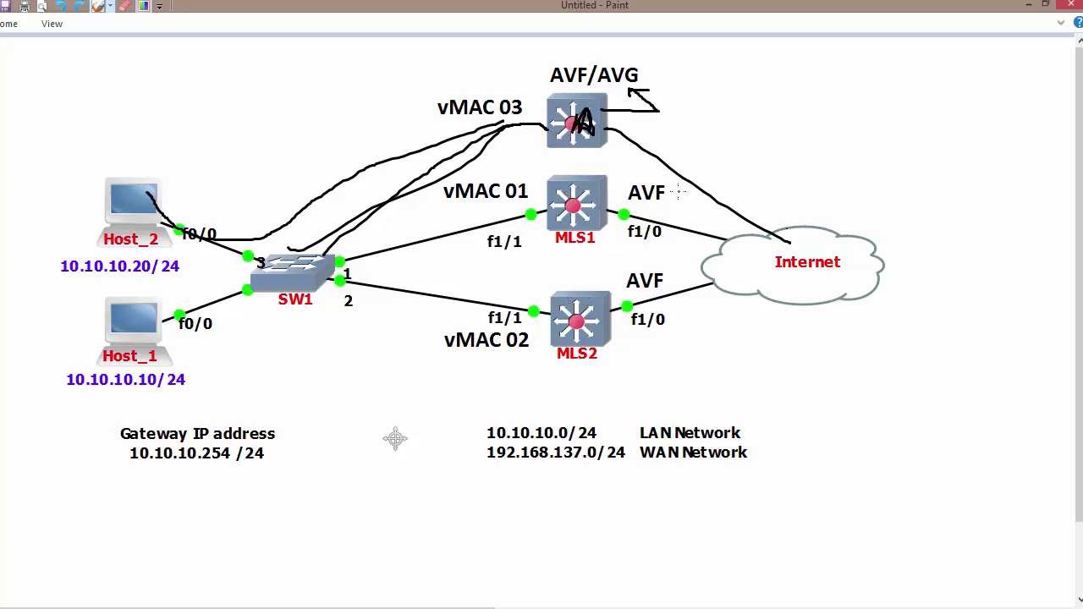
Tick the AVF labels beside MLS1 and MLS2, and undo the ticks and the extra freehand path from SW1
left_click_drag(677, 190, 715, 171)
left_click_drag(668, 265, 729, 221)
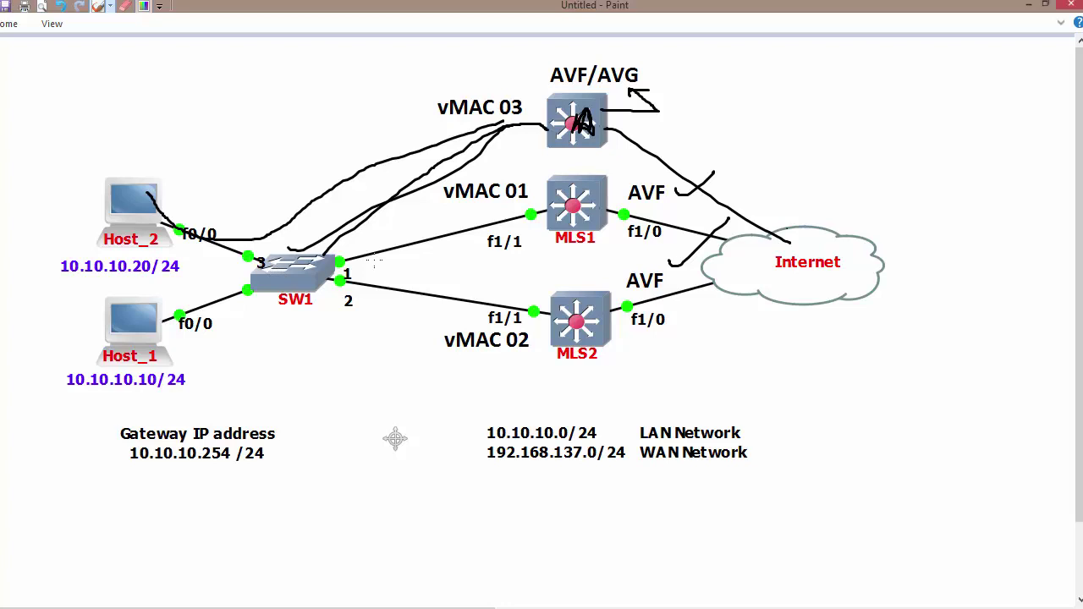
key("ctrl+z")
key("ctrl+z")
key("ctrl+z")
key("ctrl+z")
key("ctrl+z")
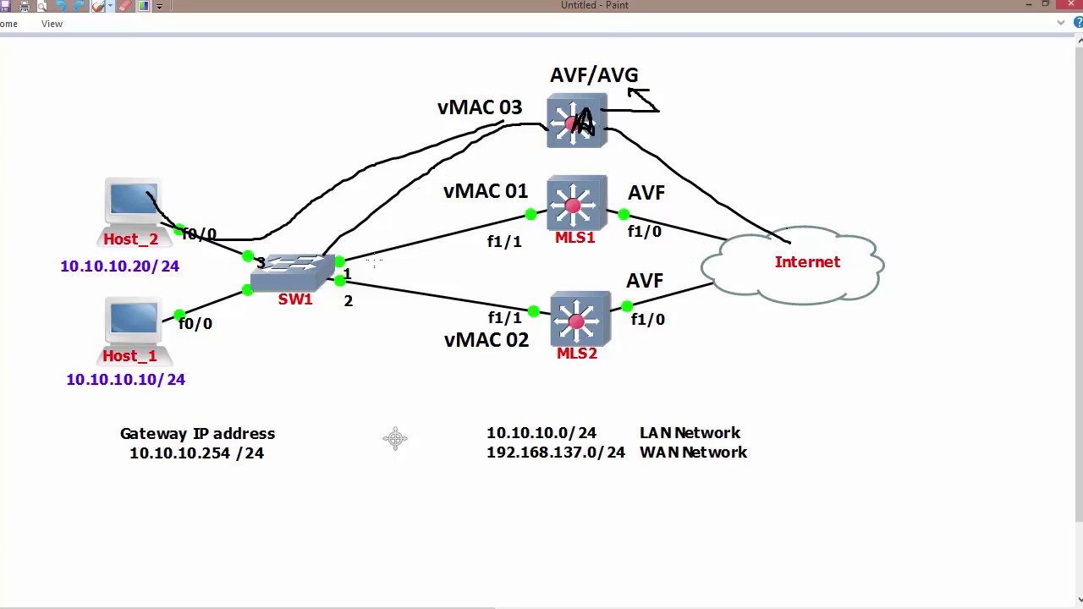
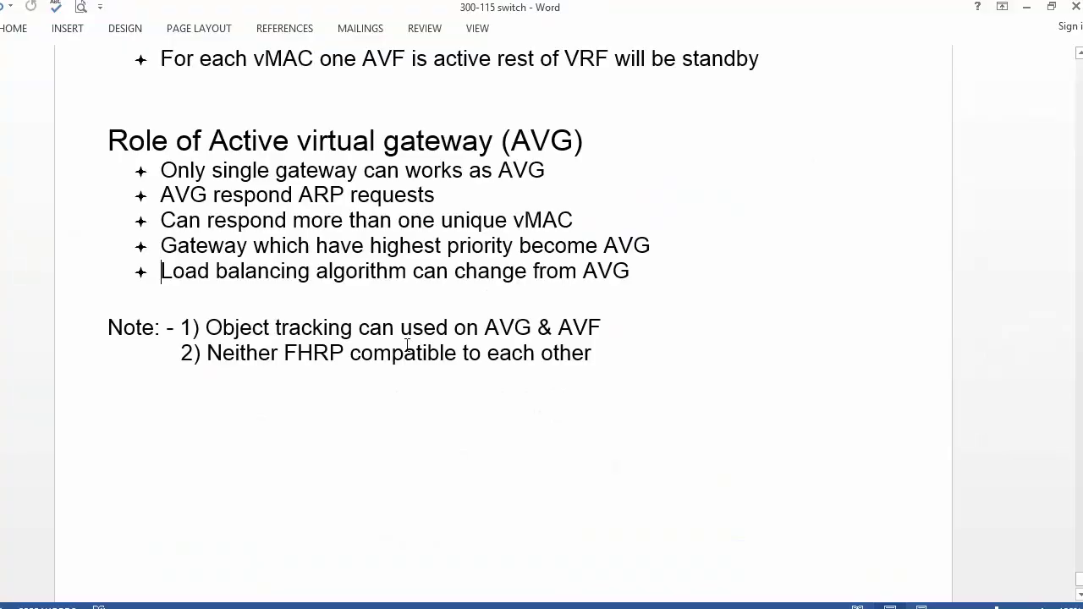
Highlight "host dependent" in the Word notes, return to the Paint diagram and undo the arrow drawn at the AVF/AVG switch
scroll(406, 347, "up", 7)
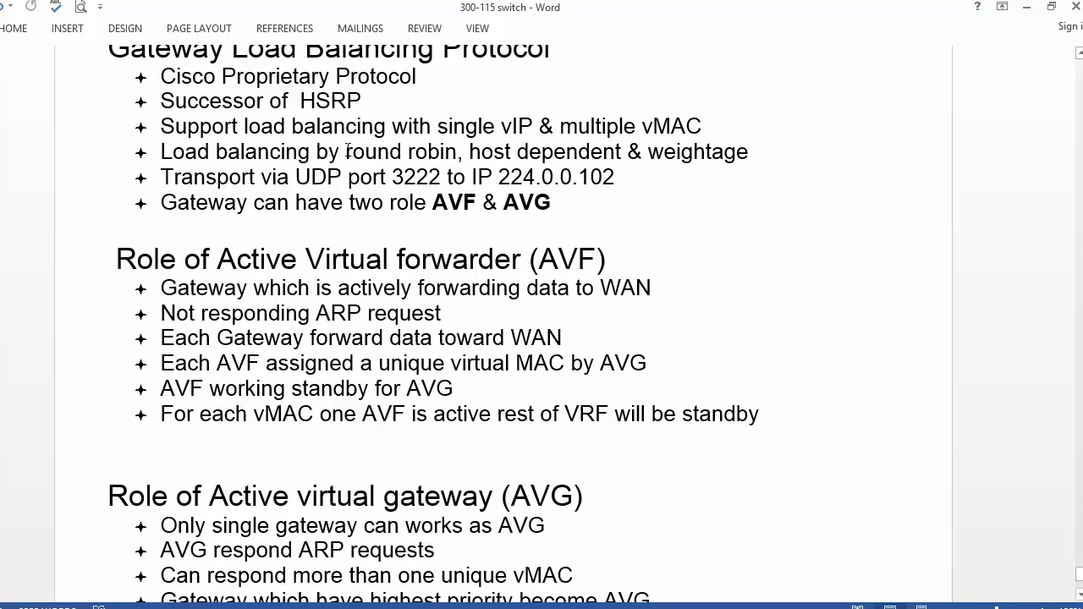
left_click_drag(347, 151, 579, 150)
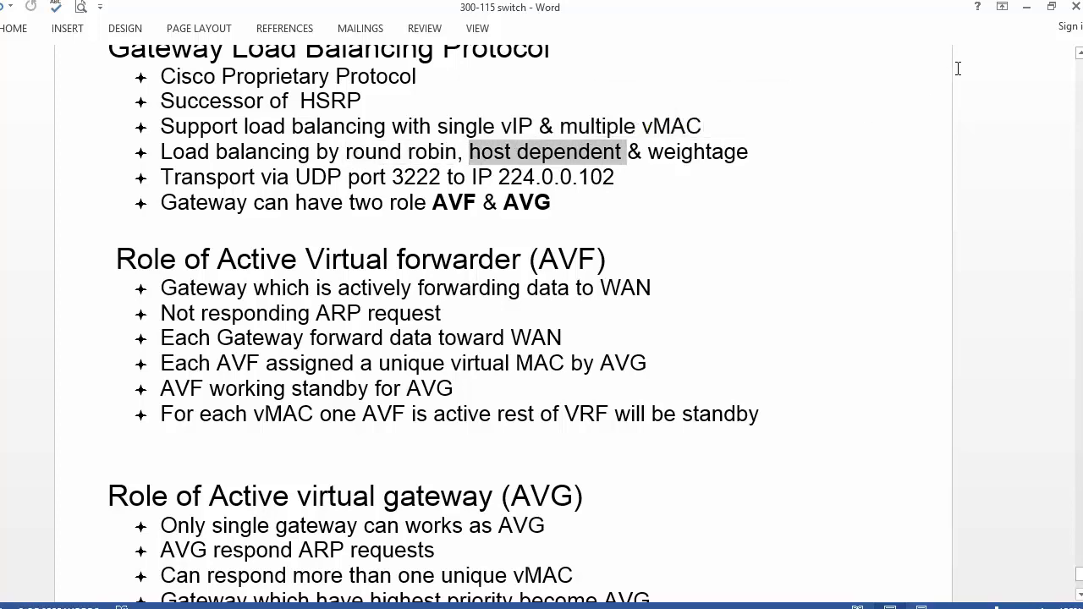
left_click(1021, 17)
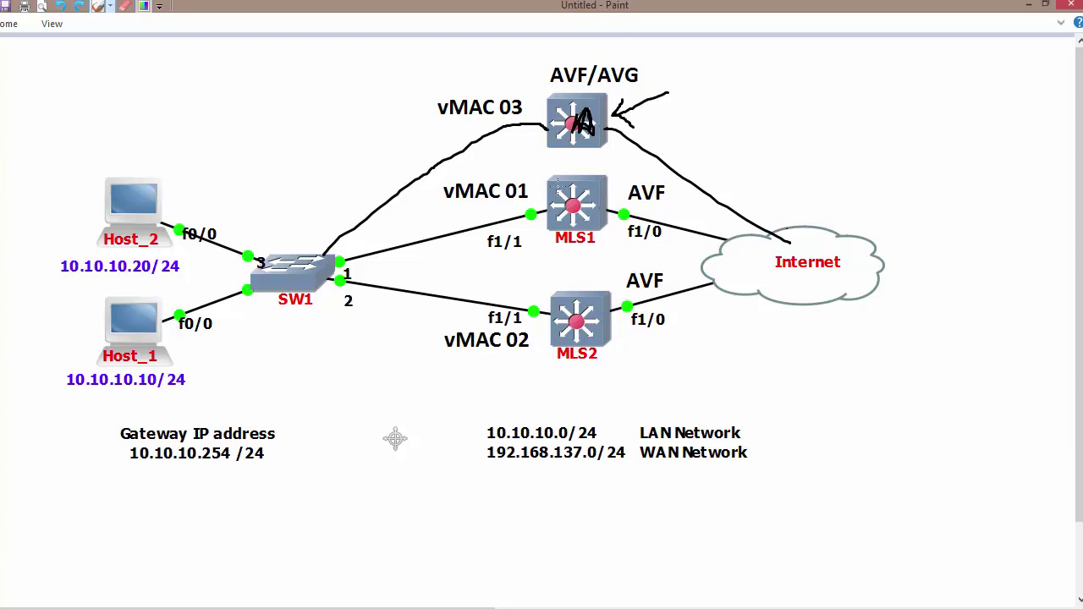
key("ctrl+z")
Switch to the GNS3 device consoles and ping 8.8.8.8 from MLS1's configuration mode
key("alt+Tab")
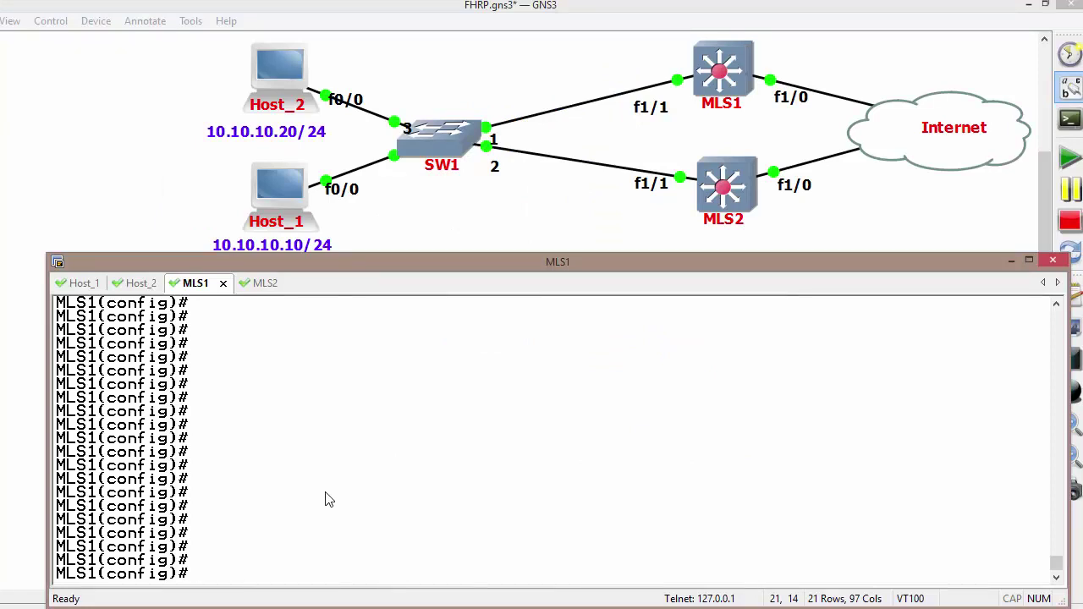
type("do ping 8.8.8.8")
key("Return")
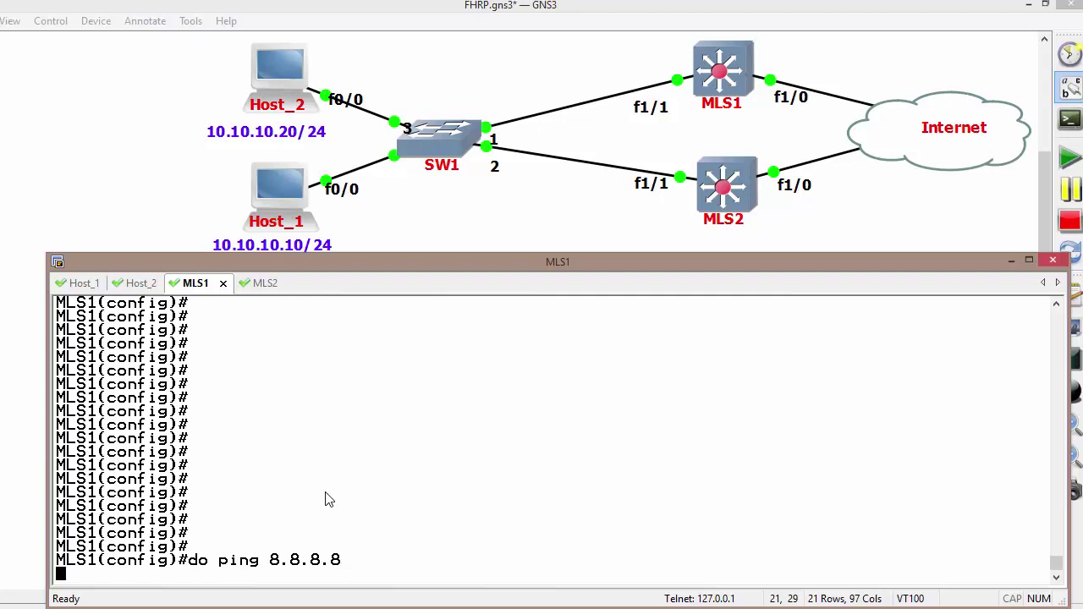
Ping 8.8.8.8 from the configuration mode of MLS2
left_click(258, 284)
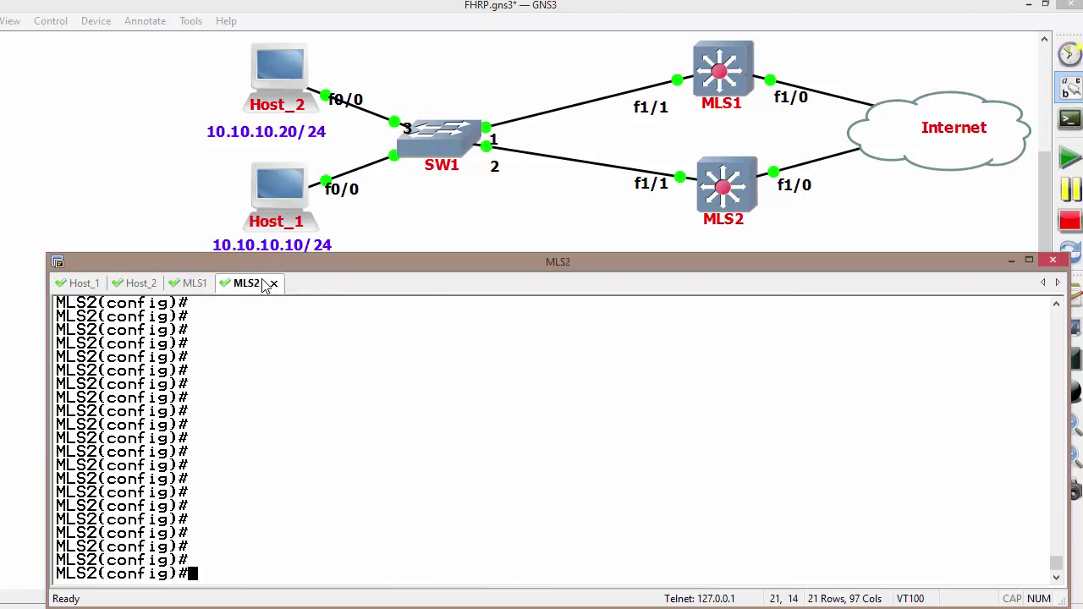
type("do ping 8.8.8.8")
key("Return")
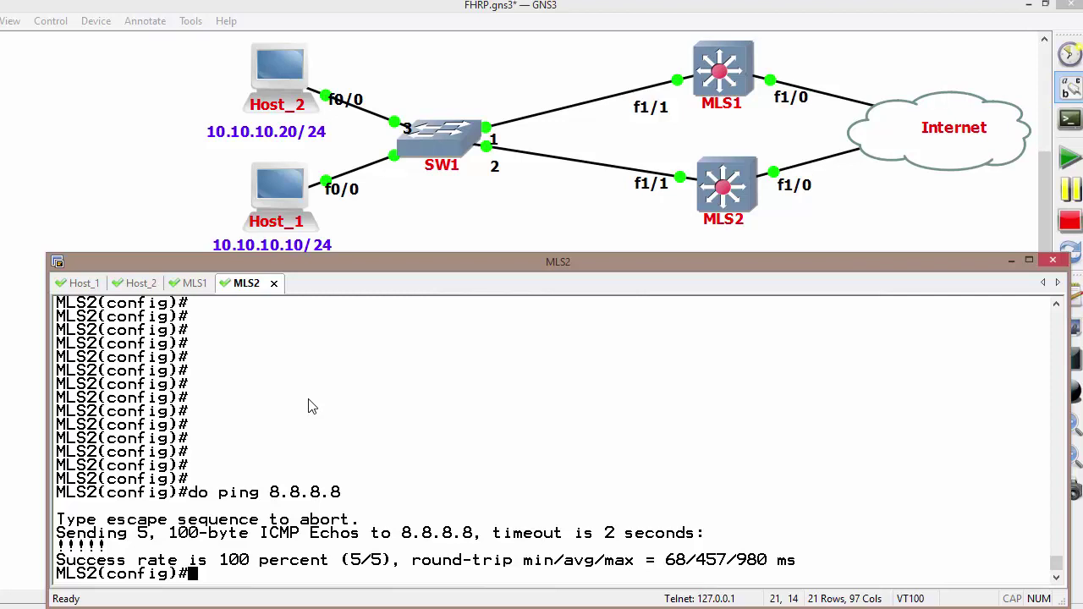
Enter configuration mode for interface vlan 1 on MLS2
type("in")
key("Tab")
type("vl")
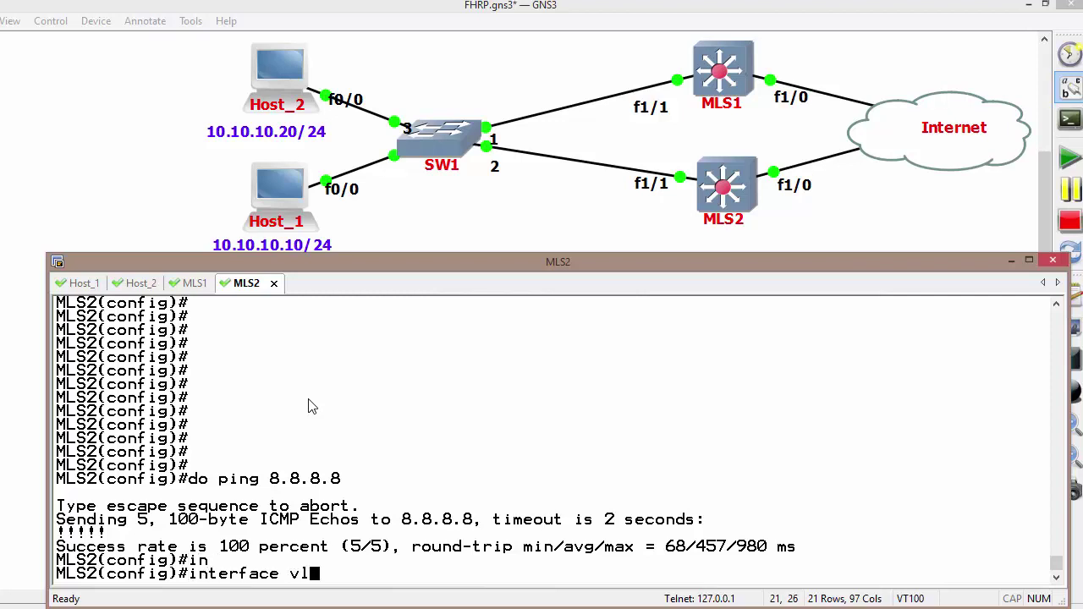
key("Tab")
type("1")
key("Return")
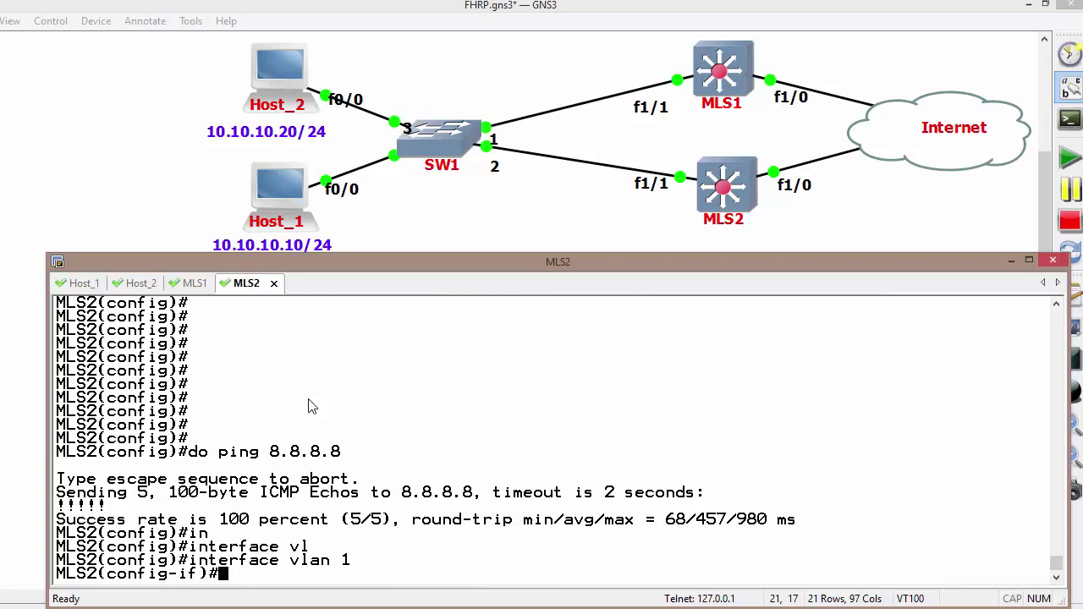
Check the available glbp options and enable GLBP group 1 on MLS2's VLAN 1 with virtual IP 10.10.10.254
type("gl")
key("Tab")
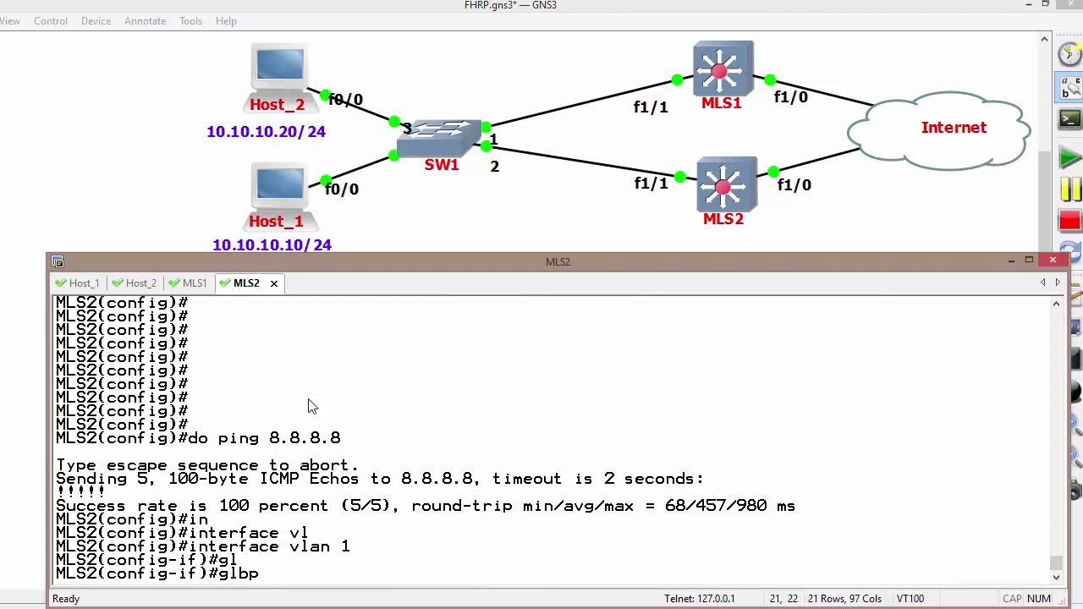
type("?")
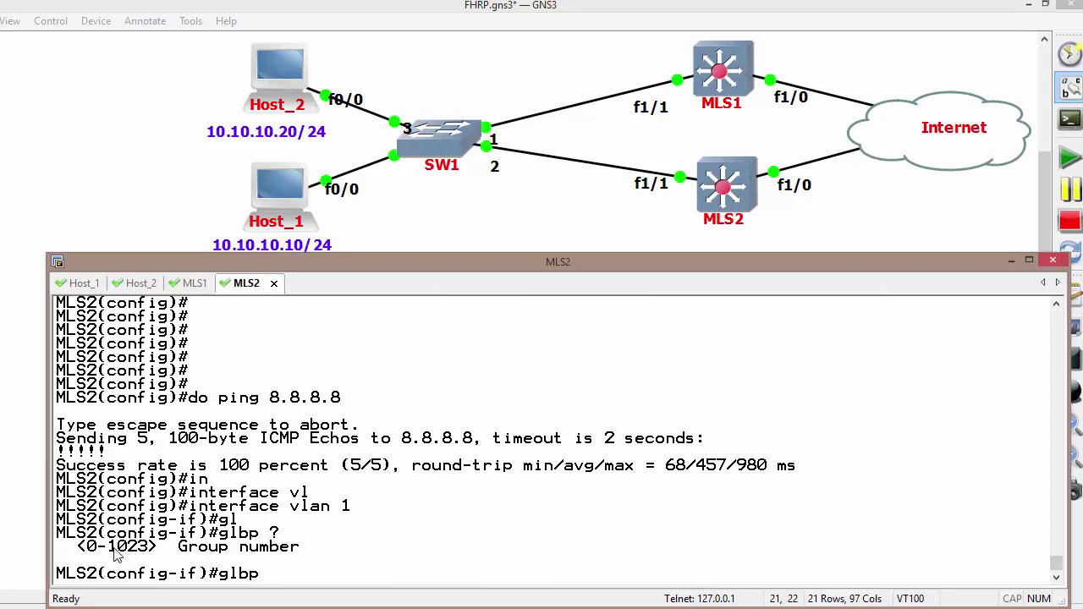
left_click_drag(113, 549, 150, 551)
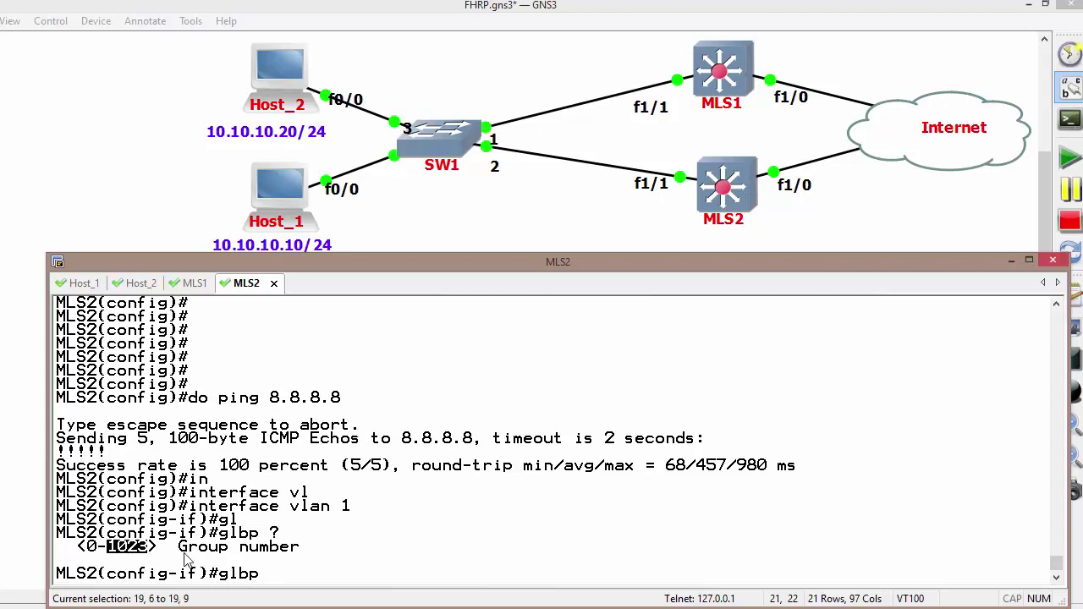
left_click(273, 575)
type("1")
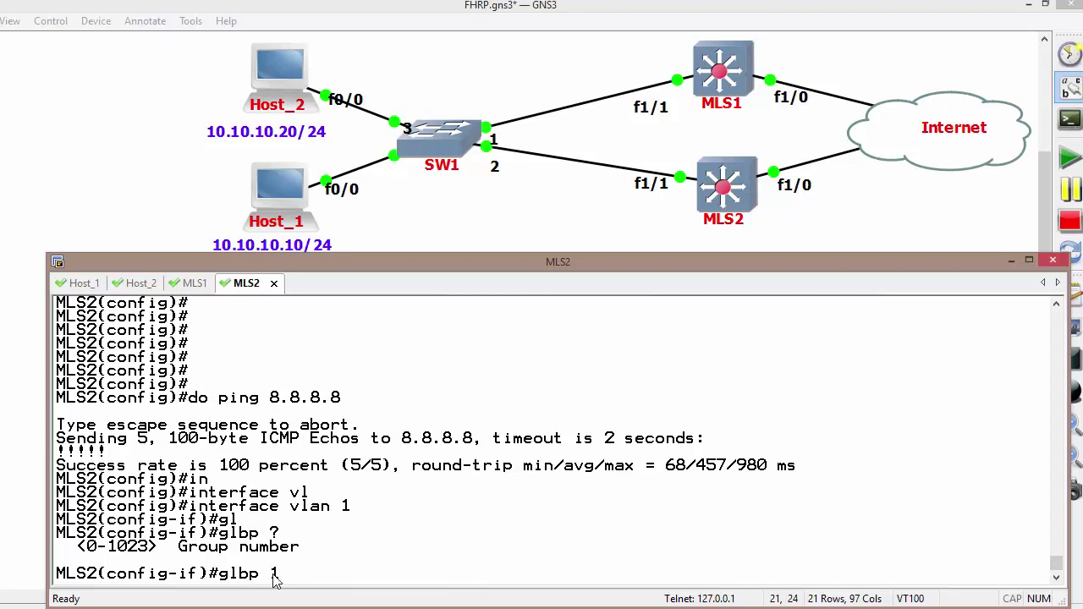
type(" ?ip")
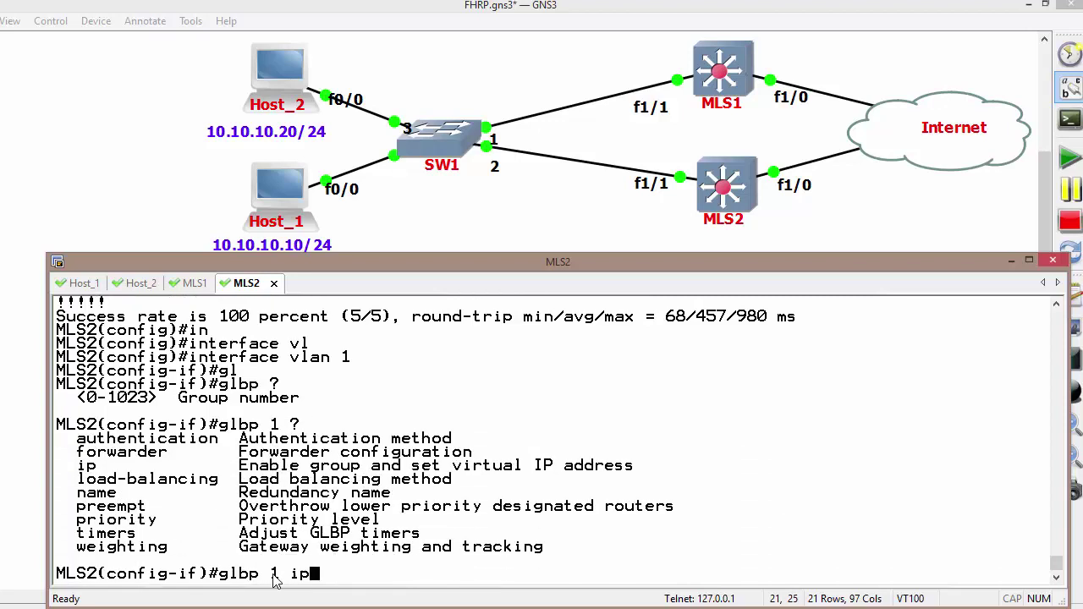
type(" 10.10.10.254")
key("Return")
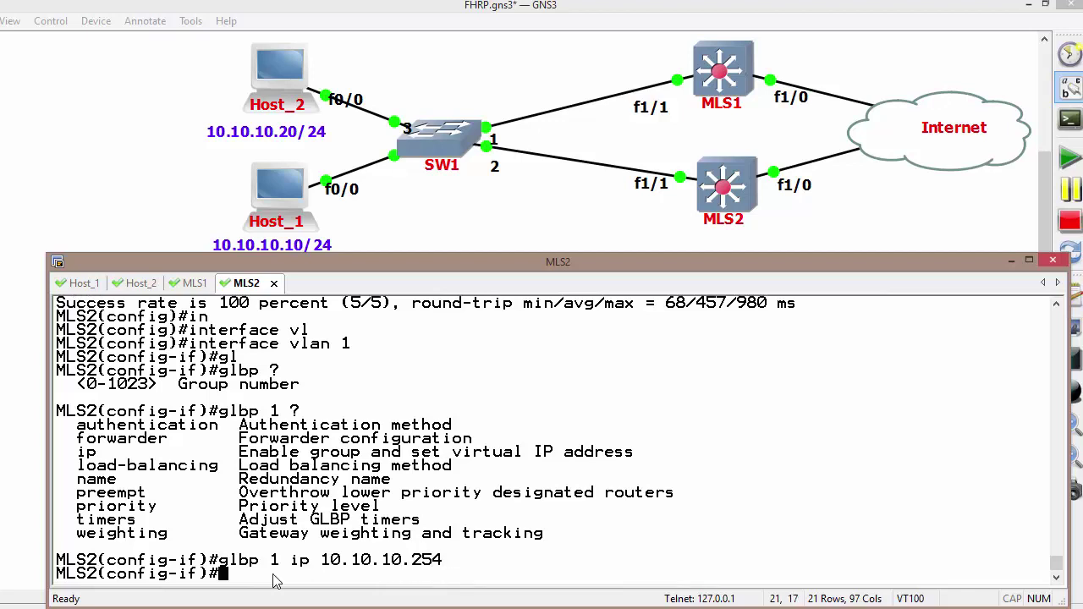
Switch to the MLS1 console and enter configuration mode for interface vlan 1
left_click(198, 285)
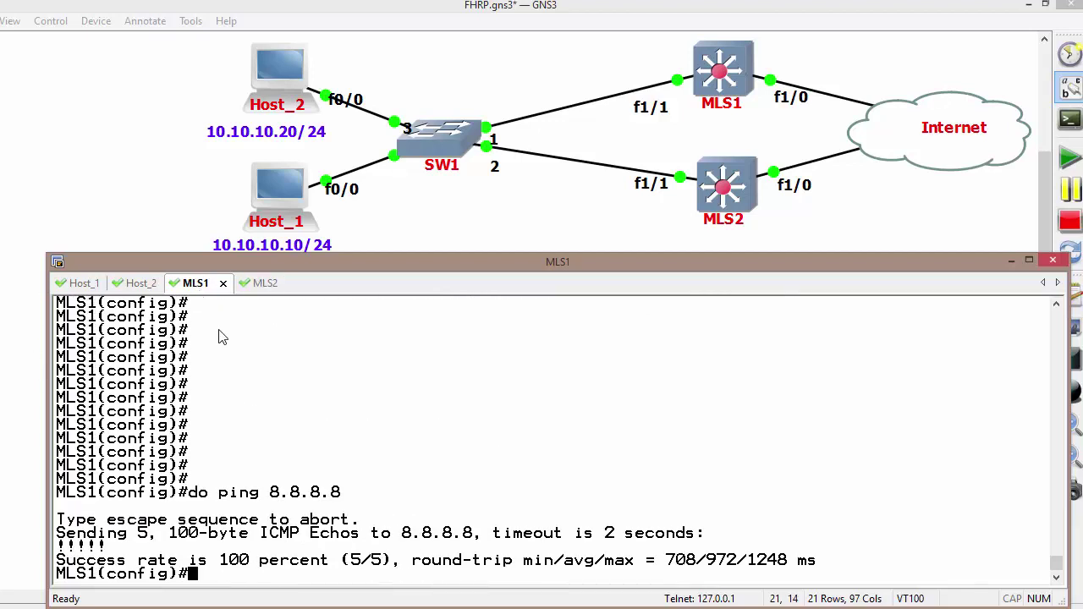
type("in")
key("Tab")
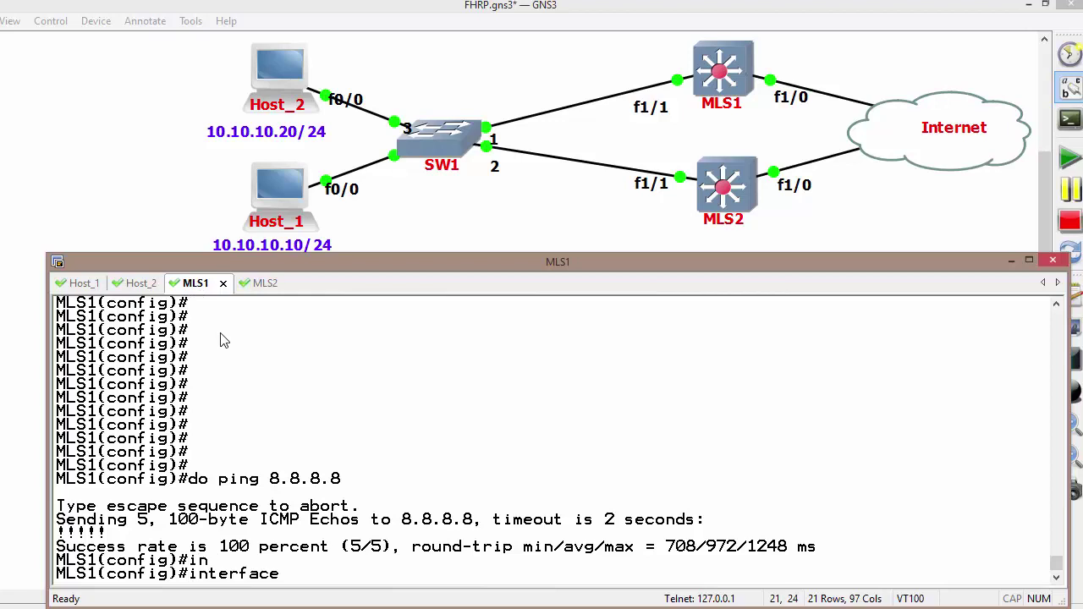
type("vl")
key("Tab")
type("1")
key("Return")
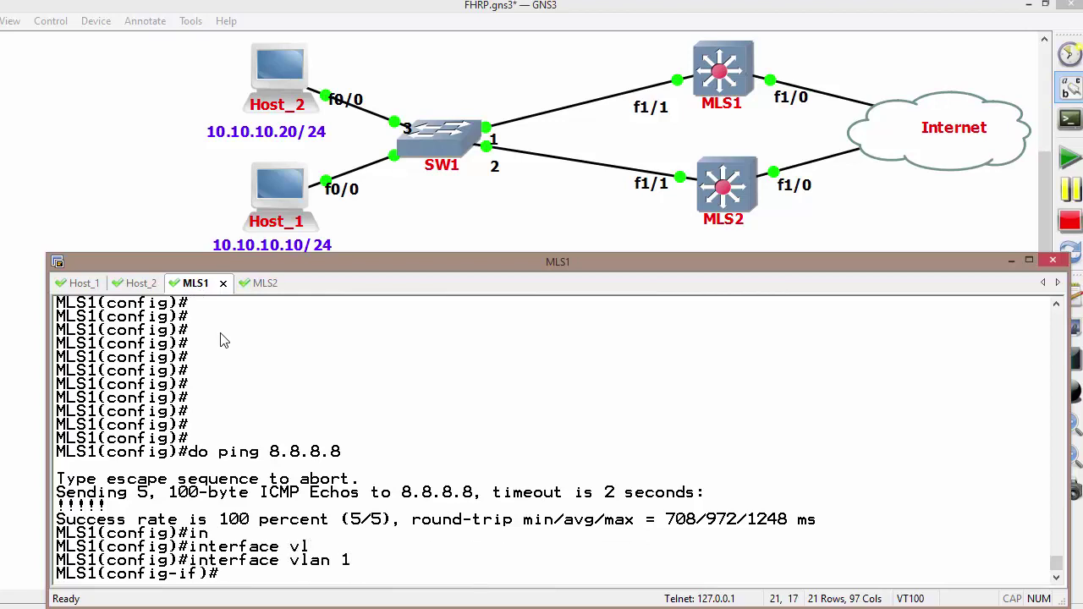
Enable GLBP group 1 on MLS1's VLAN 1 with virtual IP 10.10.10.254
type("gl")
key("Tab")
type("1 ")
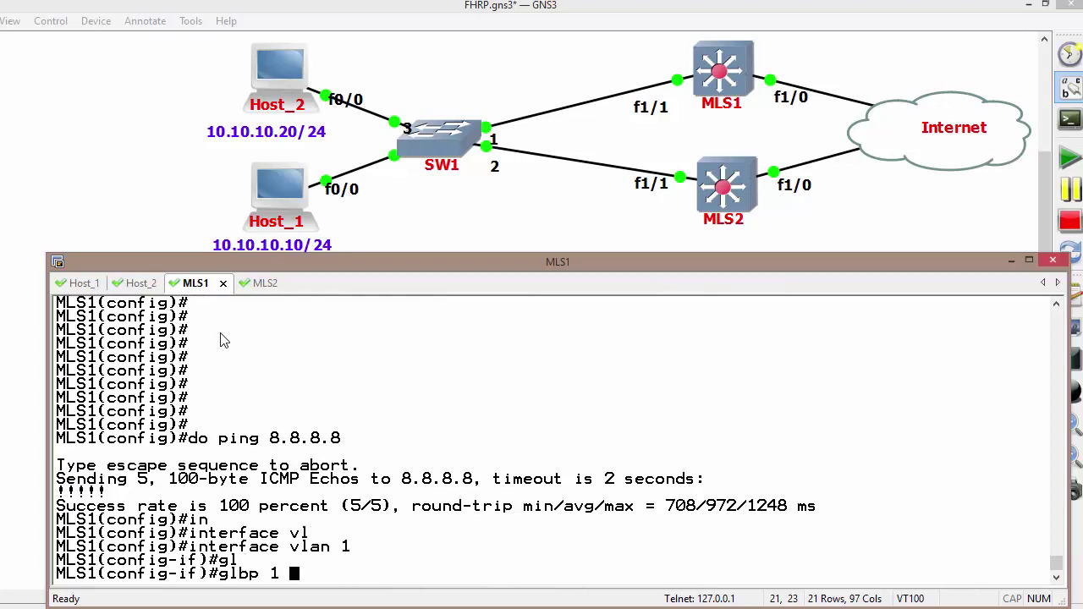
type("ip 10.10.1")
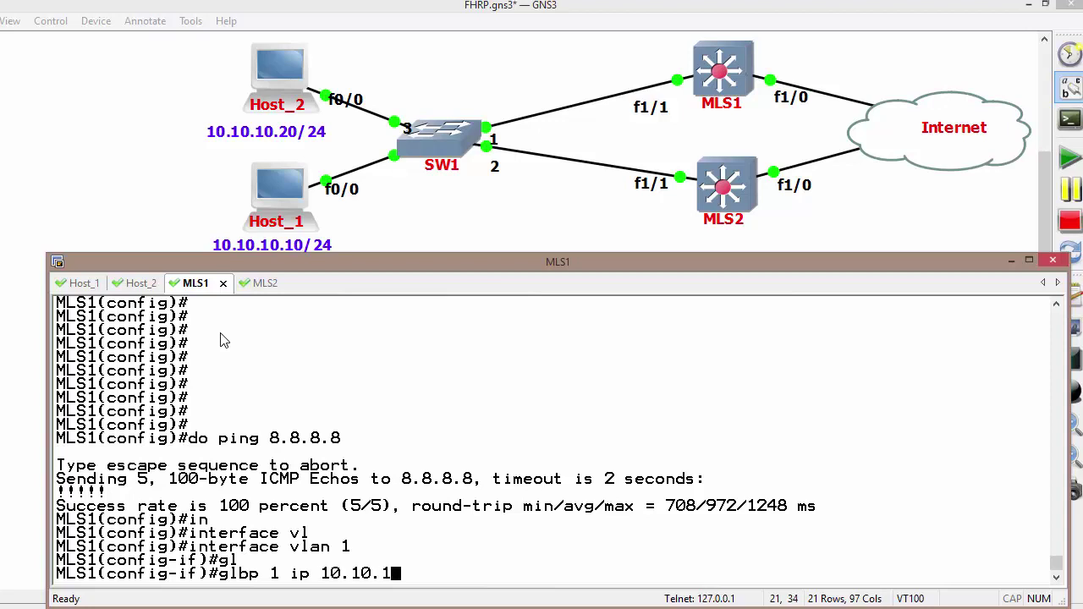
type("0.254")
key("Return")
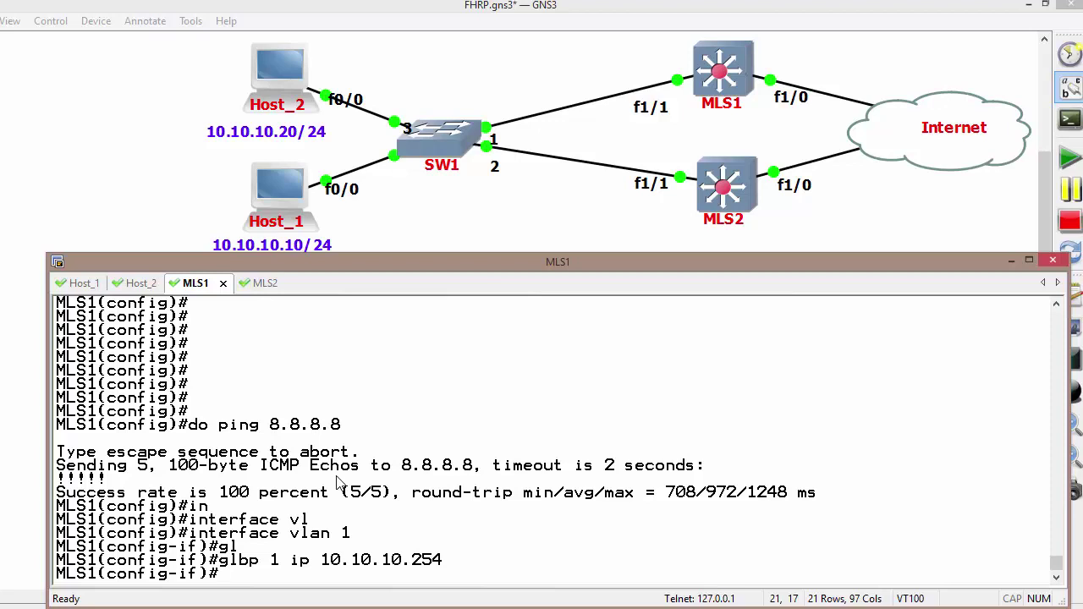
Bring the GNS3 topology forward, box the MLS2 label and handwrite "AVG / AVF" beneath it
left_click(135, 191)
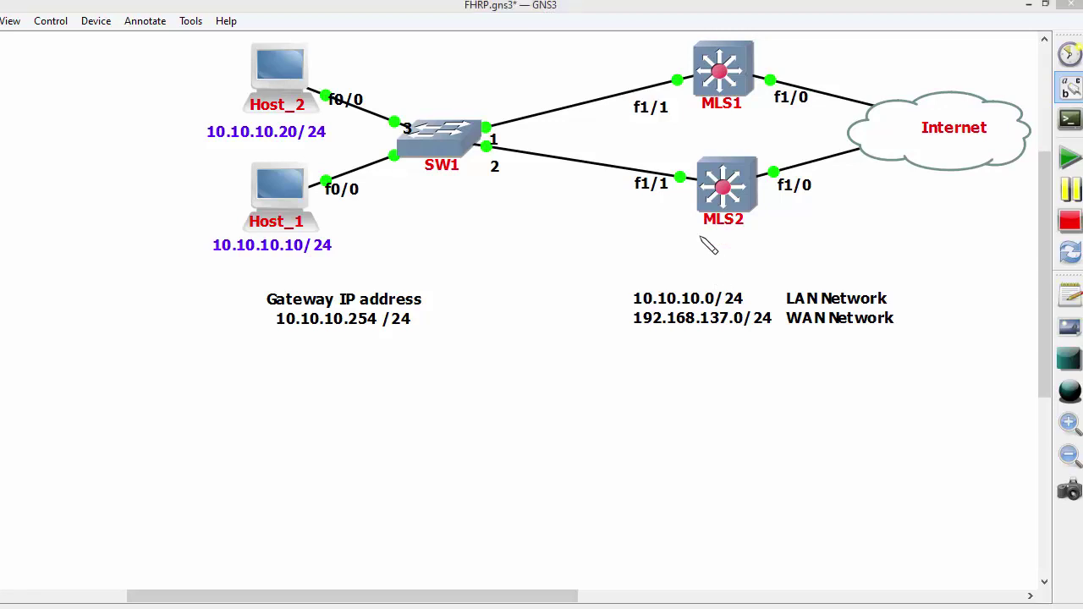
mouse_move(700, 236)
left_mouse_down()
mouse_move(749, 237)
mouse_move(750, 222)
mouse_move(718, 216)
left_mouse_up()
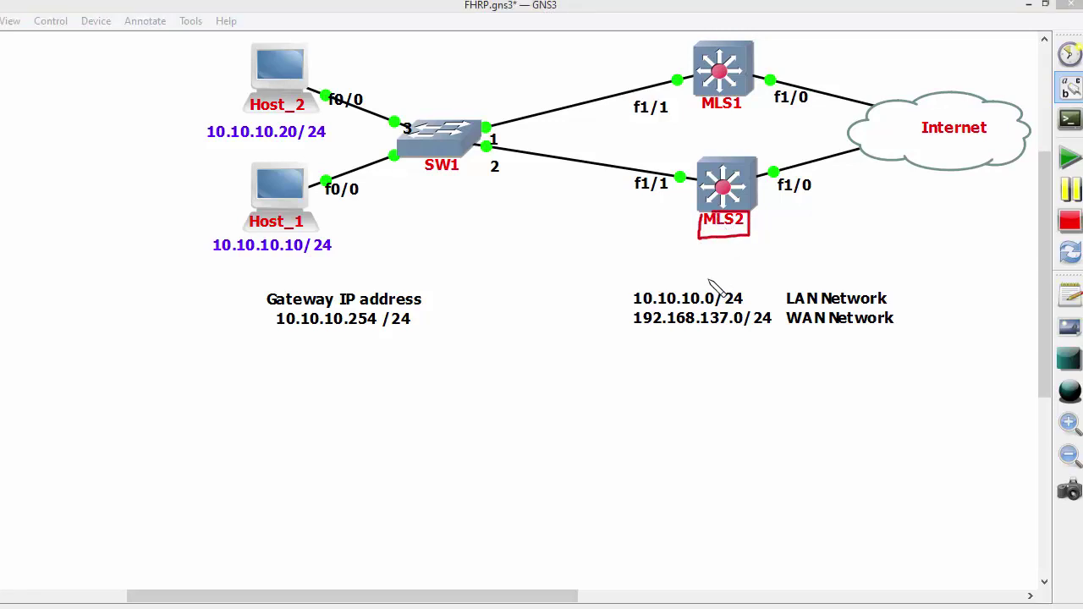
mouse_move(698, 275)
left_mouse_down()
mouse_move(702, 249)
mouse_move(708, 276)
mouse_move(700, 266)
mouse_move(732, 250)
mouse_move(785, 269)
left_mouse_up()
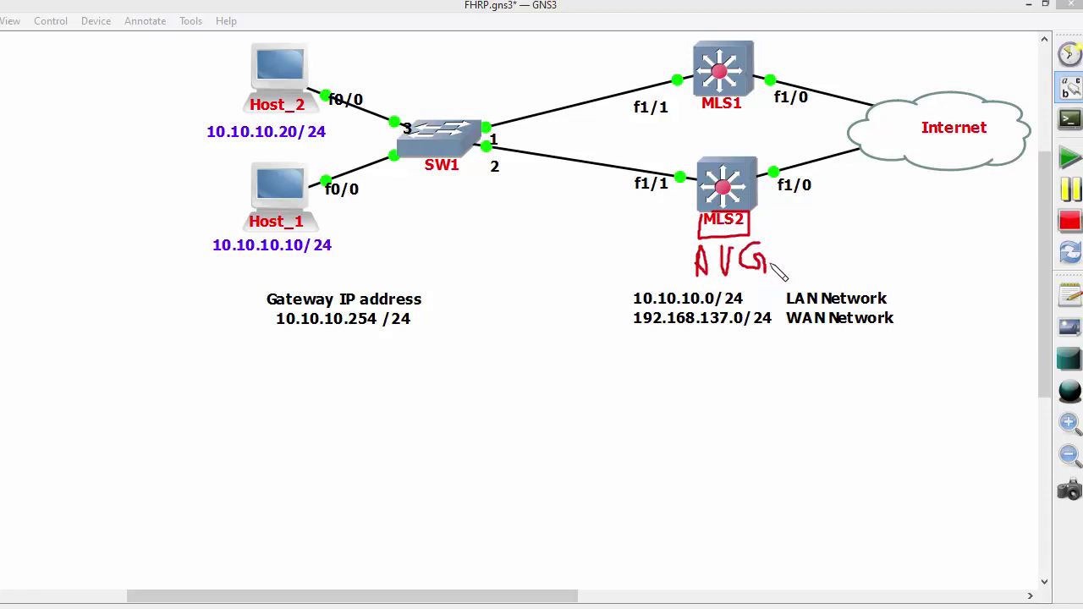
mouse_move(785, 231)
left_mouse_down()
mouse_move(784, 275)
mouse_move(821, 236)
mouse_move(829, 252)
mouse_move(840, 231)
mouse_move(845, 274)
left_mouse_up()
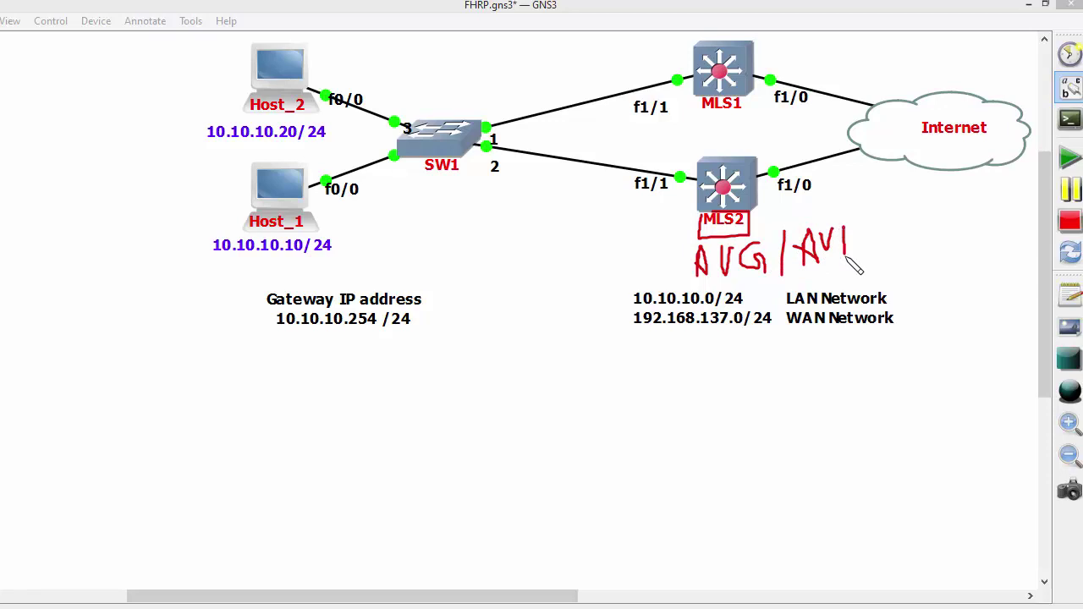
mouse_move(846, 229)
left_mouse_down()
mouse_move(857, 222)
mouse_move(857, 244)
left_mouse_up()
Handwrite "AVF" beside MLS1 and draw a freehand path through MLS1 to the Internet cloud
mouse_move(744, 134)
left_mouse_down()
mouse_move(749, 107)
mouse_move(754, 128)
mouse_move(770, 128)
mouse_move(778, 102)
mouse_move(785, 129)
left_mouse_up()
mouse_move(783, 95)
left_mouse_down()
mouse_move(801, 90)
mouse_move(795, 108)
left_mouse_up()
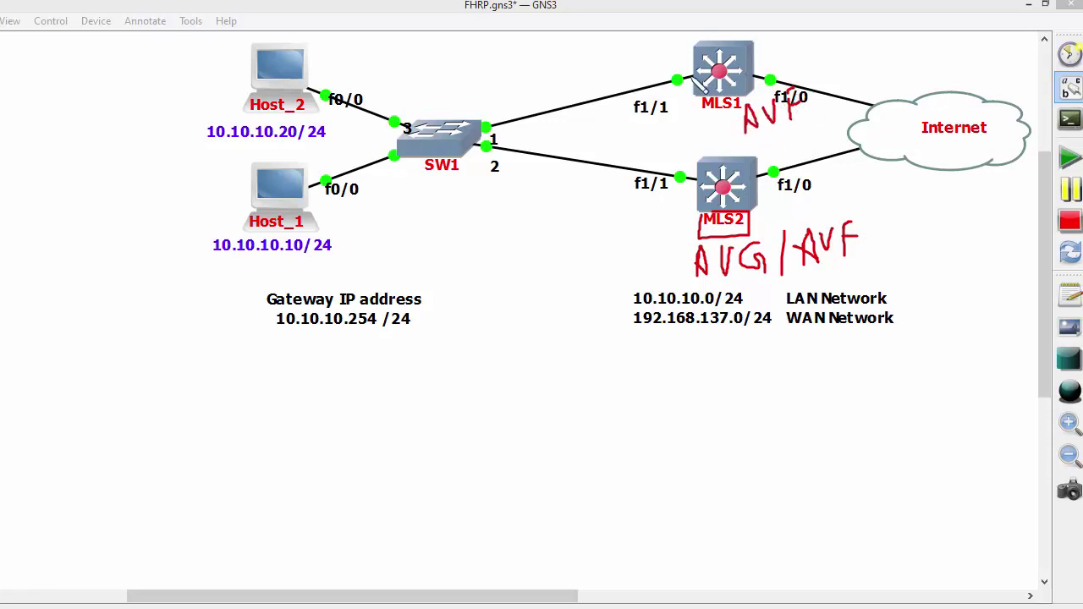
mouse_move(677, 79)
left_mouse_down()
mouse_move(784, 68)
mouse_move(884, 115)
left_mouse_up()
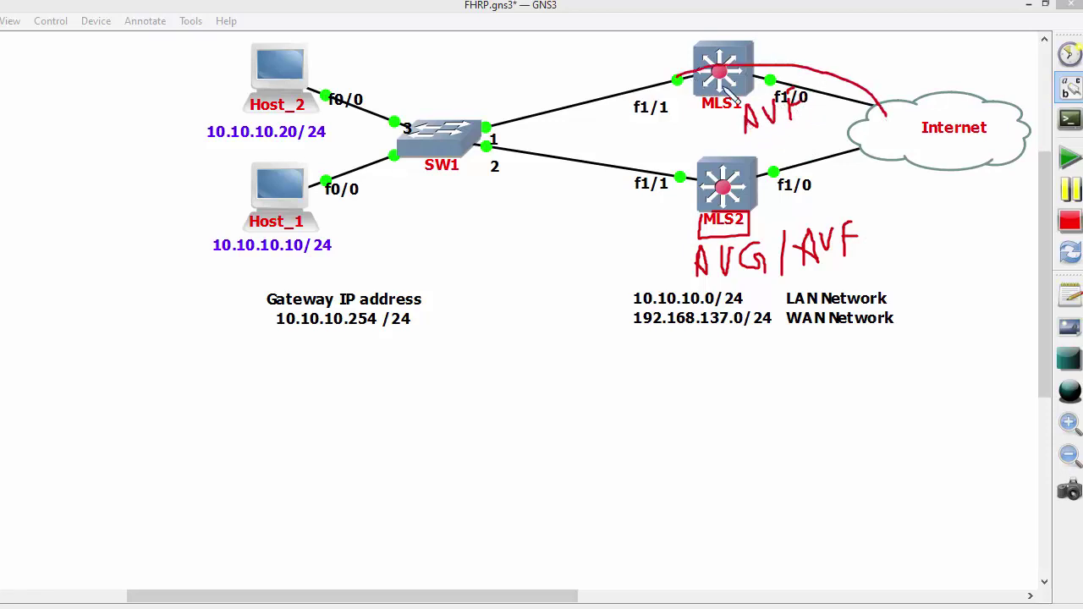
left_click(719, 72)
Draw arrows at MLS2 and its AVG label, handwrite "100" beside both switches, and add a tick mark at MLS1
mouse_move(637, 221)
left_mouse_down()
mouse_move(648, 230)
mouse_move(677, 205)
left_mouse_up()
left_click(615, 300)
mouse_move(615, 301)
left_mouse_down()
mouse_move(669, 261)
mouse_move(679, 286)
left_mouse_up()
mouse_move(596, 47)
left_mouse_down()
mouse_move(595, 76)
mouse_move(623, 56)
mouse_move(639, 63)
mouse_move(642, 51)
left_mouse_up()
mouse_move(577, 177)
left_mouse_down()
mouse_move(577, 201)
mouse_move(599, 182)
mouse_move(643, 230)
mouse_move(706, 179)
left_mouse_up()
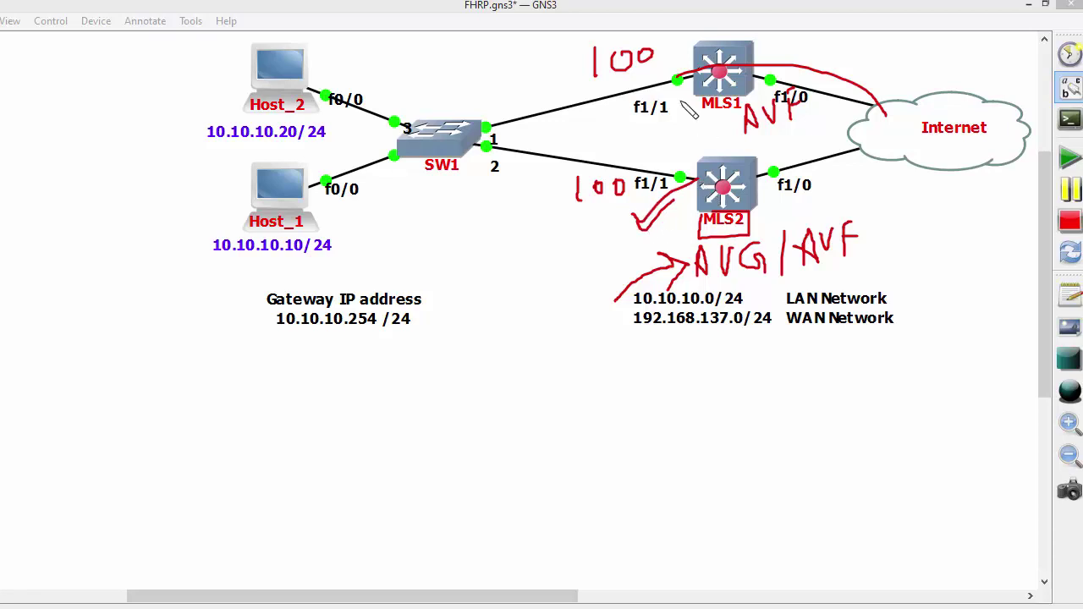
left_click_drag(679, 99, 710, 88)
Draw paths to the Internet from Host_1 through MLS2 and from Host_2 through MLS1, and clear all annotations
mouse_move(264, 208)
left_mouse_down()
mouse_move(343, 186)
mouse_move(785, 188)
mouse_move(927, 150)
mouse_move(907, 131)
mouse_move(898, 168)
left_mouse_up()
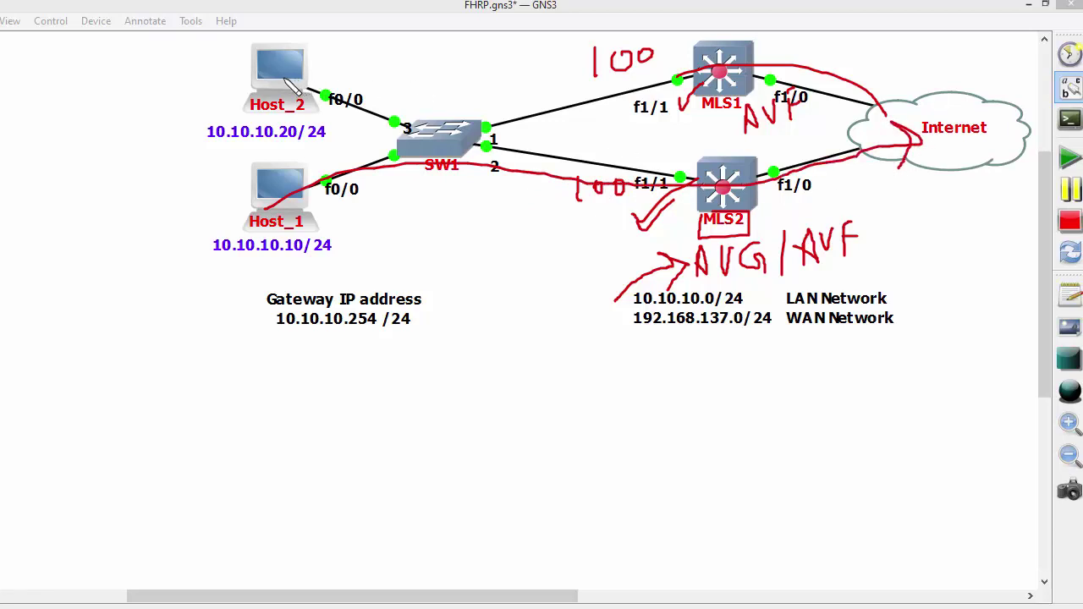
mouse_move(281, 75)
left_mouse_down()
mouse_move(374, 128)
mouse_move(574, 118)
mouse_move(641, 93)
mouse_move(774, 76)
mouse_move(880, 127)
left_mouse_up()
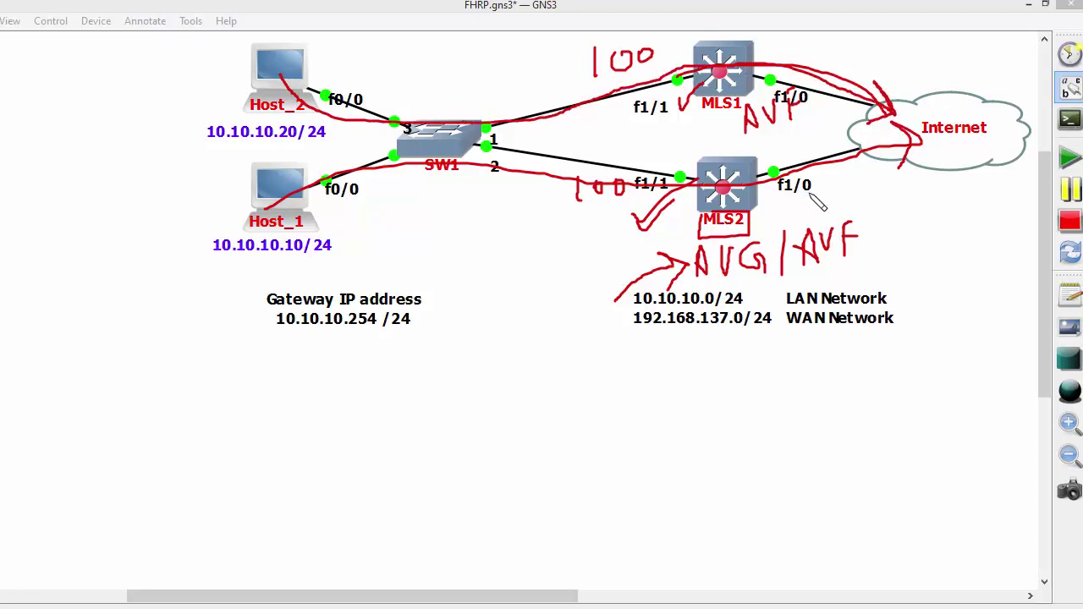
key("Escape")
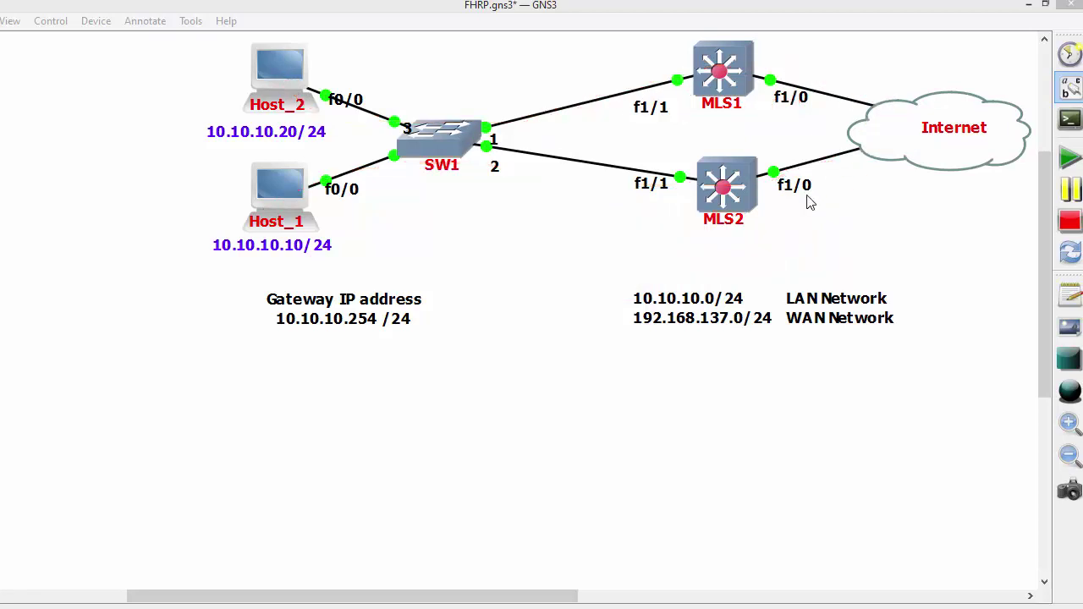
Return to the MLS2 console and highlight the group and forwarder 1 states in its GLBP state-change messages
key("alt+Tab")
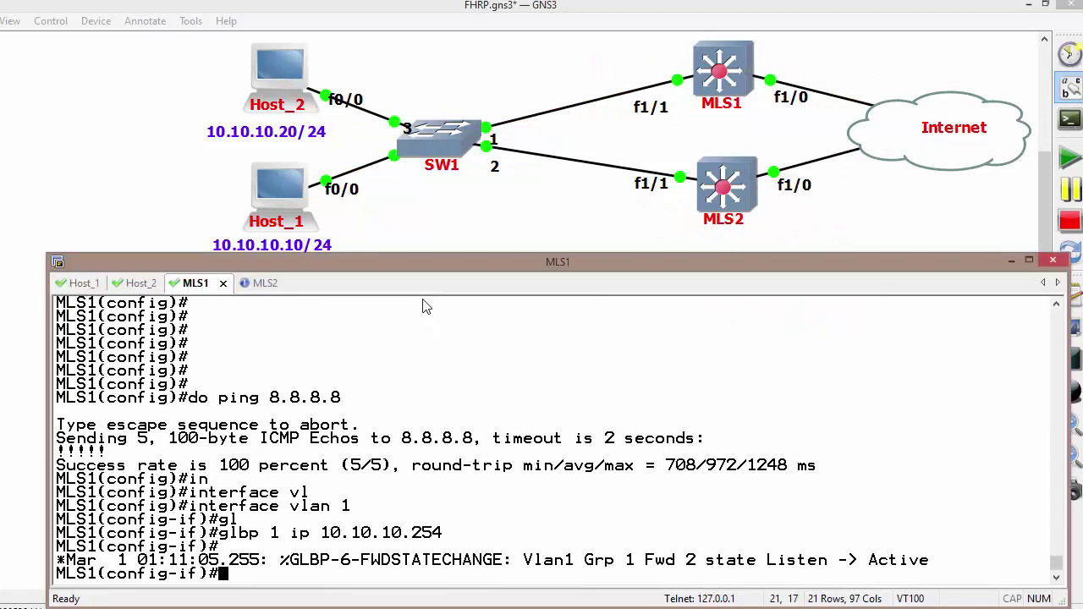
left_click(262, 284)
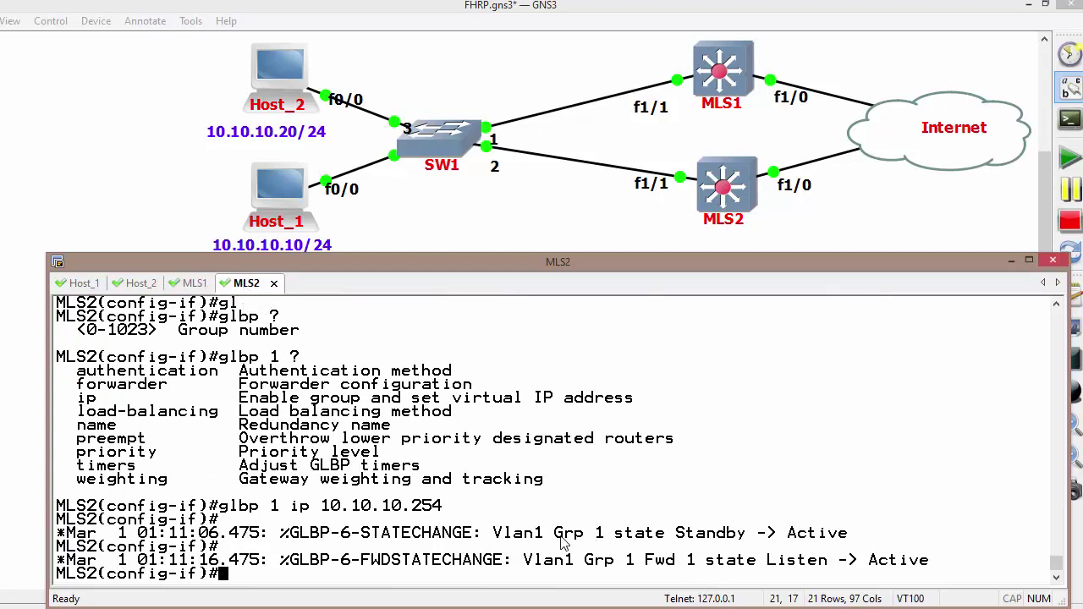
left_click_drag(556, 534, 855, 537)
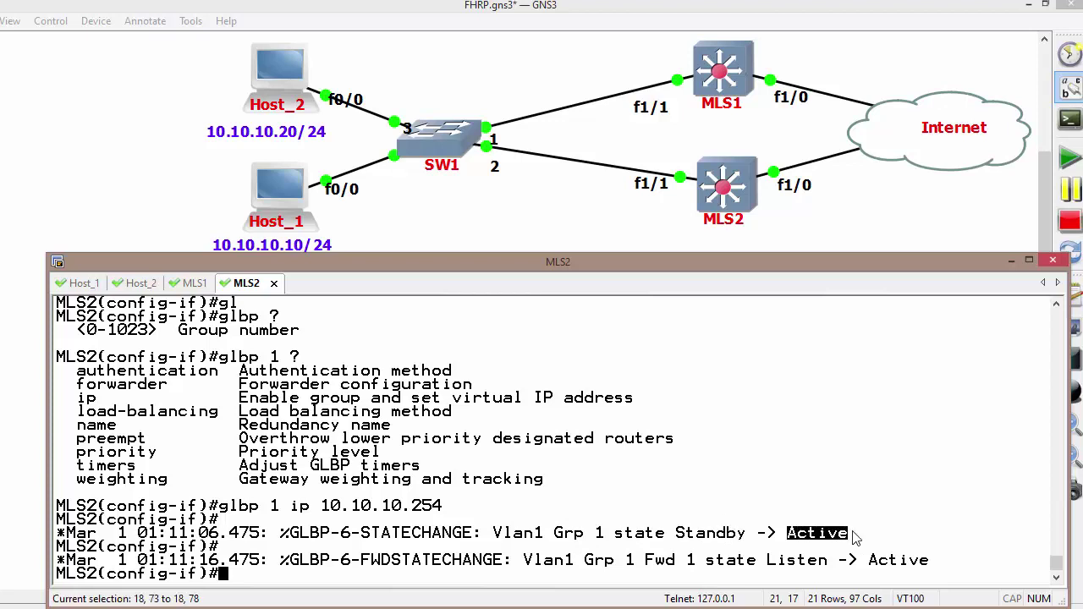
left_click_drag(636, 562, 693, 558)
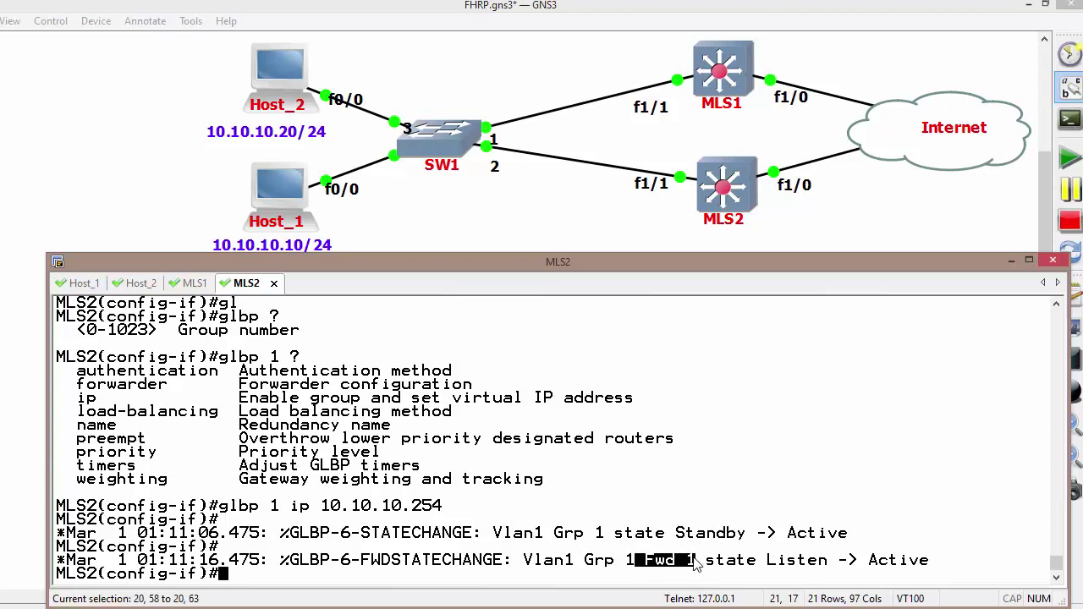
left_click_drag(694, 563, 694, 563)
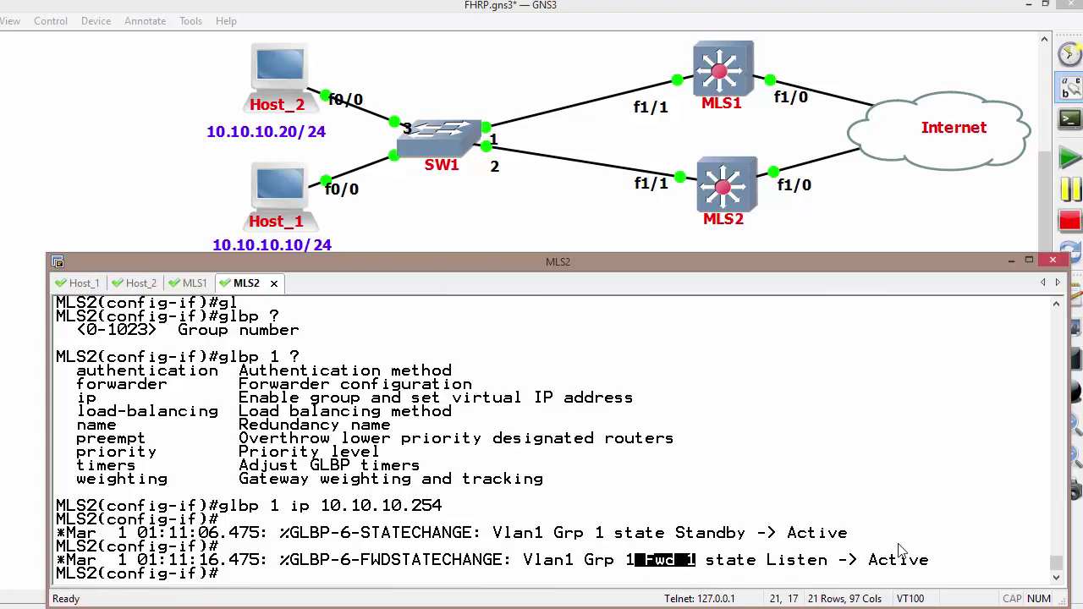
left_click_drag(872, 562, 934, 562)
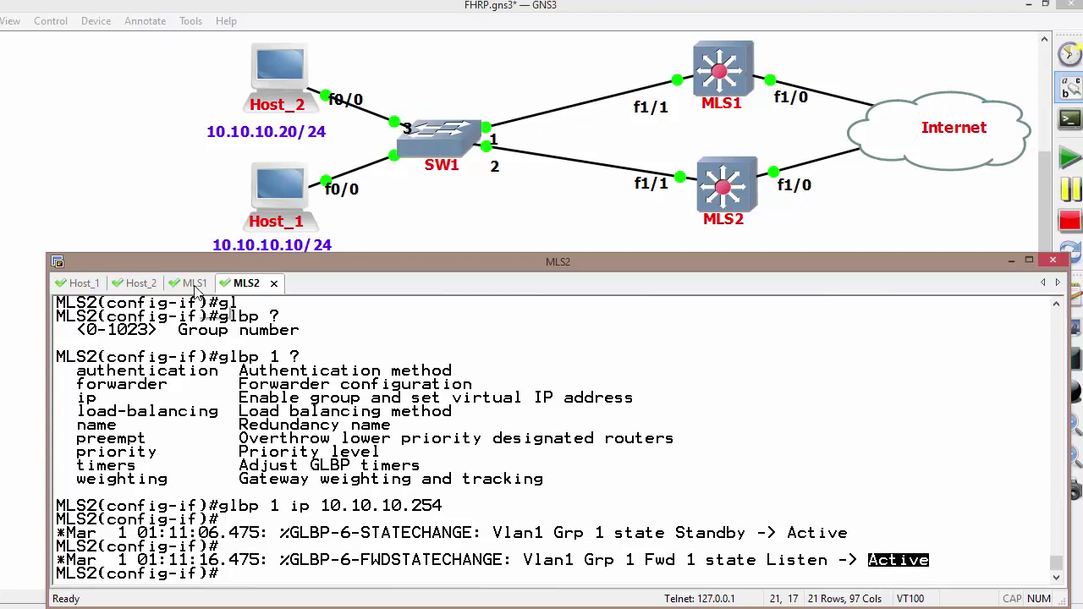
Switch to the MLS1 console and highlight forwarder 2 and its state in the GLBP message
left_click(194, 284)
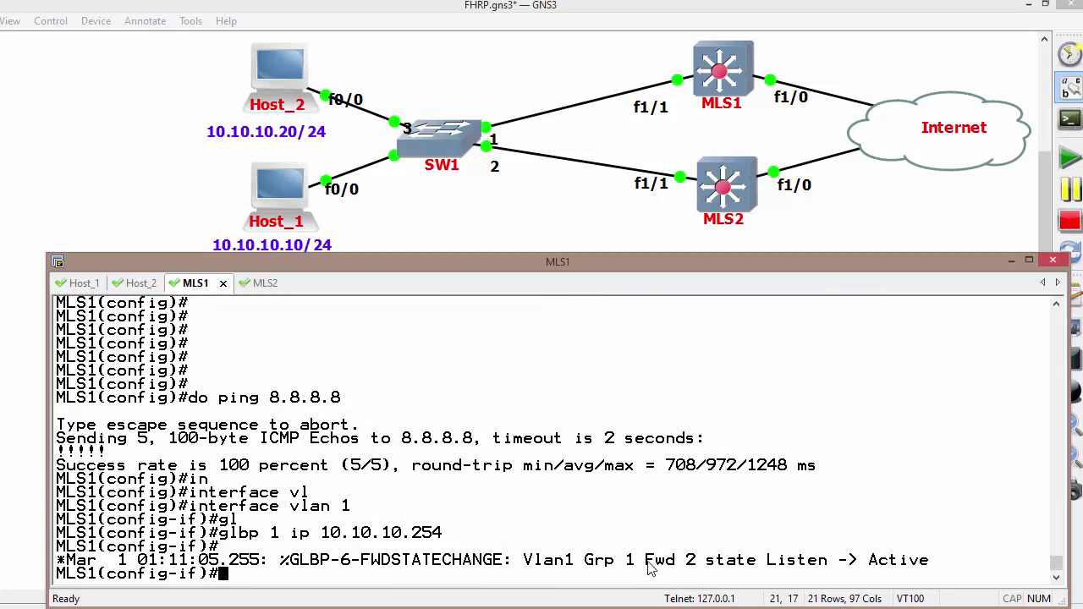
left_click_drag(646, 561, 695, 562)
left_click_drag(860, 562, 938, 568)
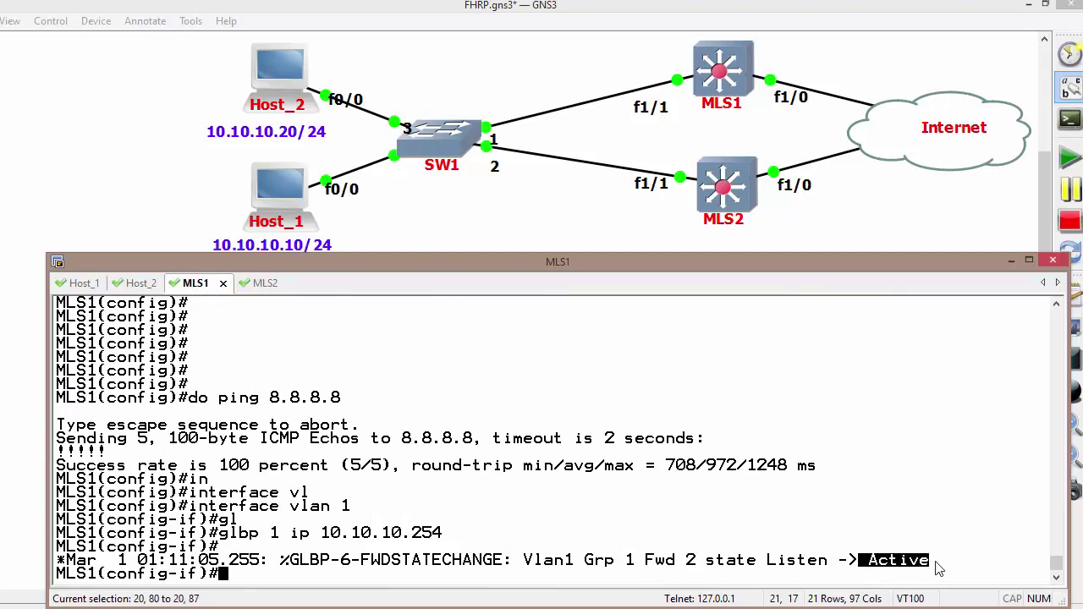
Display the brief GLBP status on MLS1 with "do sh gl br" and highlight the group's state
type("do s")
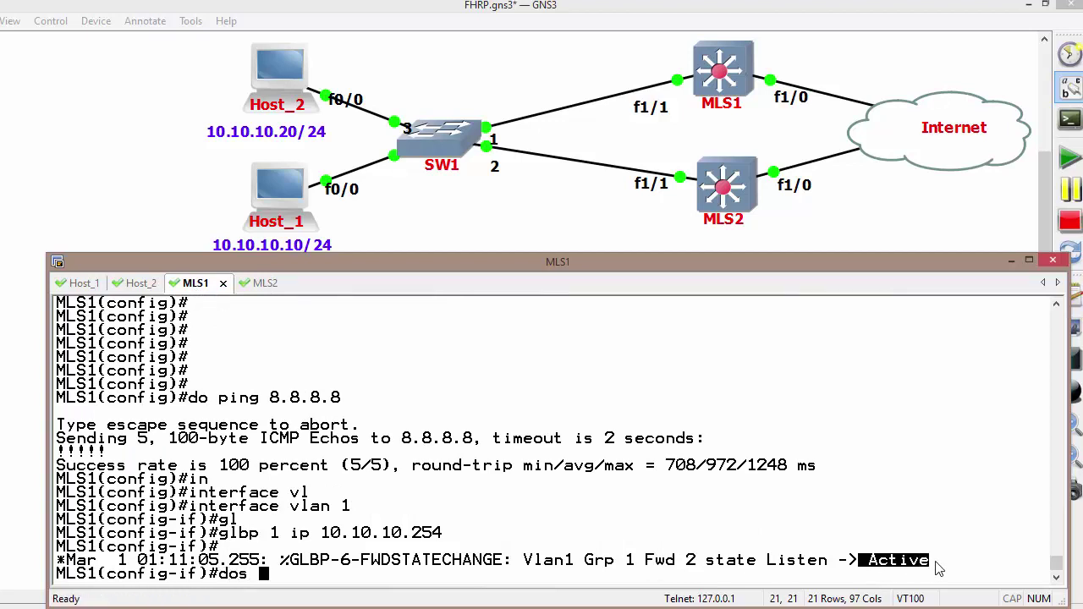
key("BackSpace")
type("sh gl br")
key("Return")
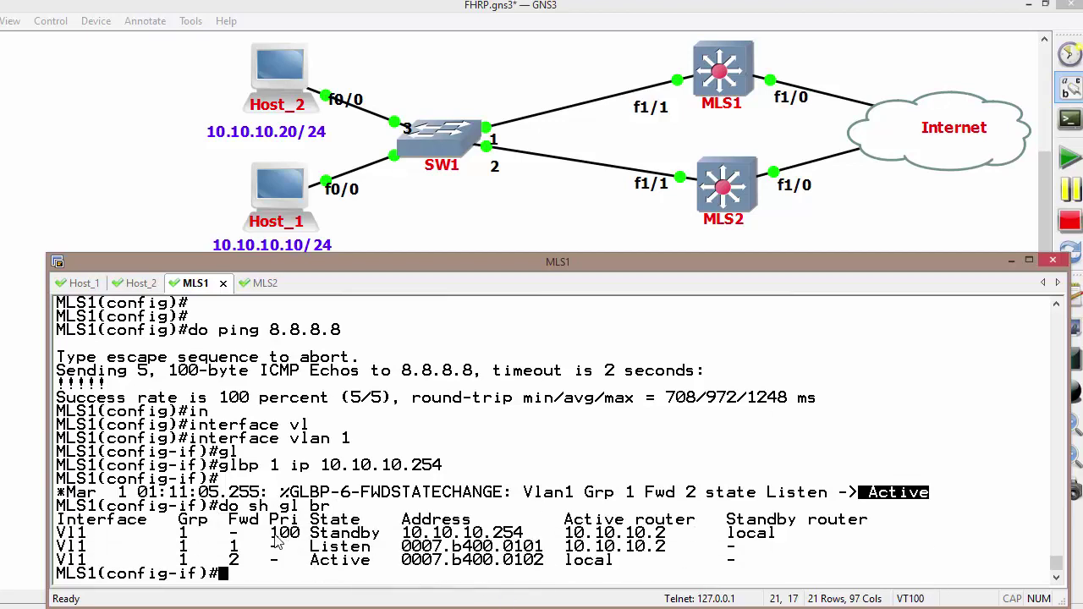
left_click_drag(261, 534, 379, 544)
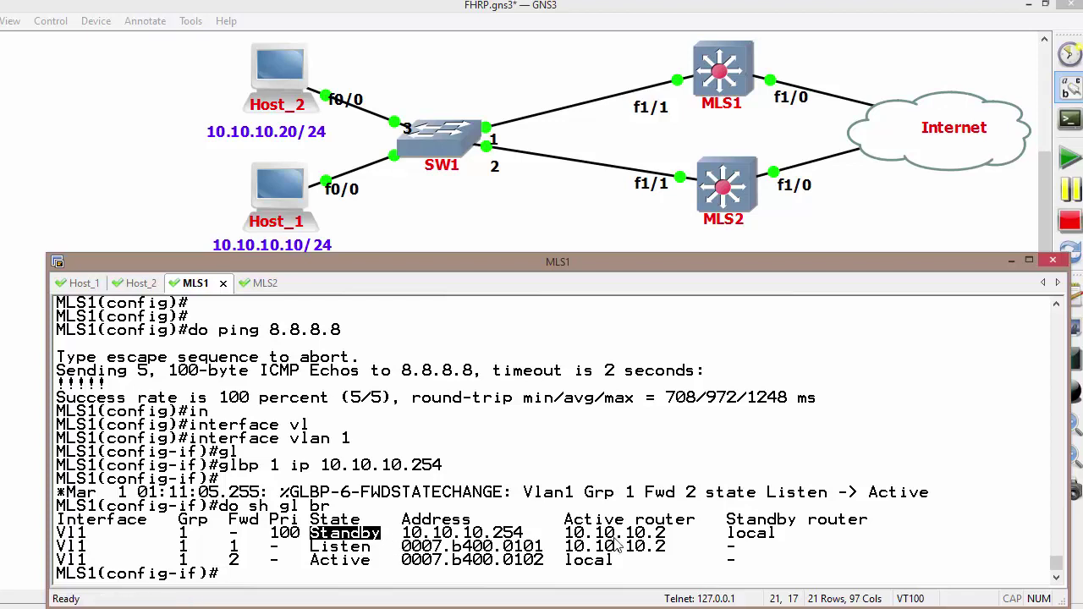
Highlight the group's active router address in the brief GLBP status on MLS1
left_click_drag(570, 541, 669, 542)
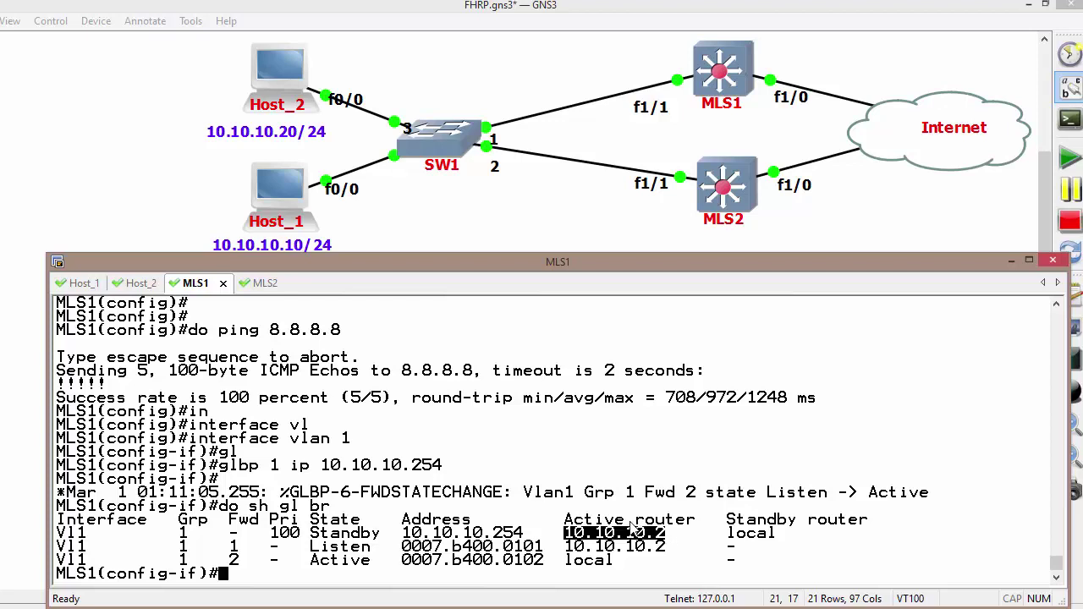
left_click(668, 539)
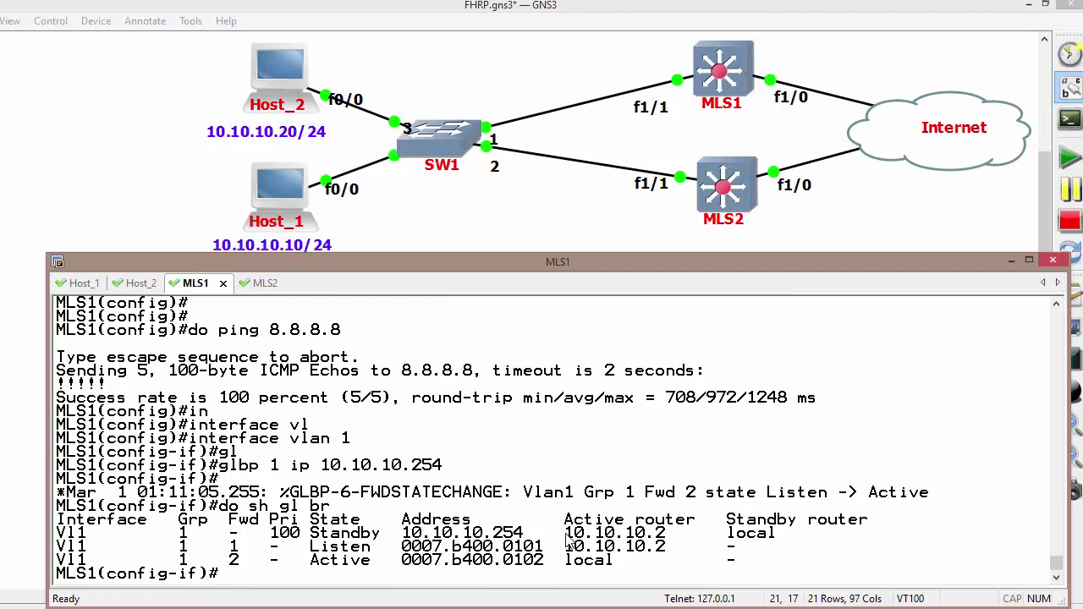
left_click_drag(564, 535, 679, 541)
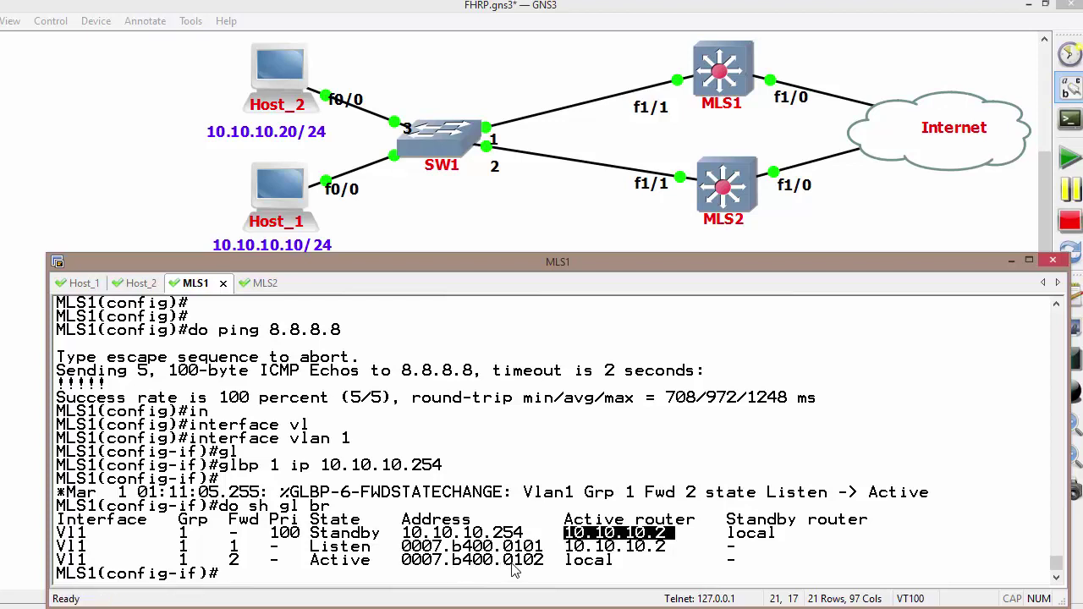
Highlight forwarder 2's state and virtual MAC address, and the ending of forwarder 1's MAC, in the MLS1 GLBP table
left_click_drag(504, 560, 545, 570)
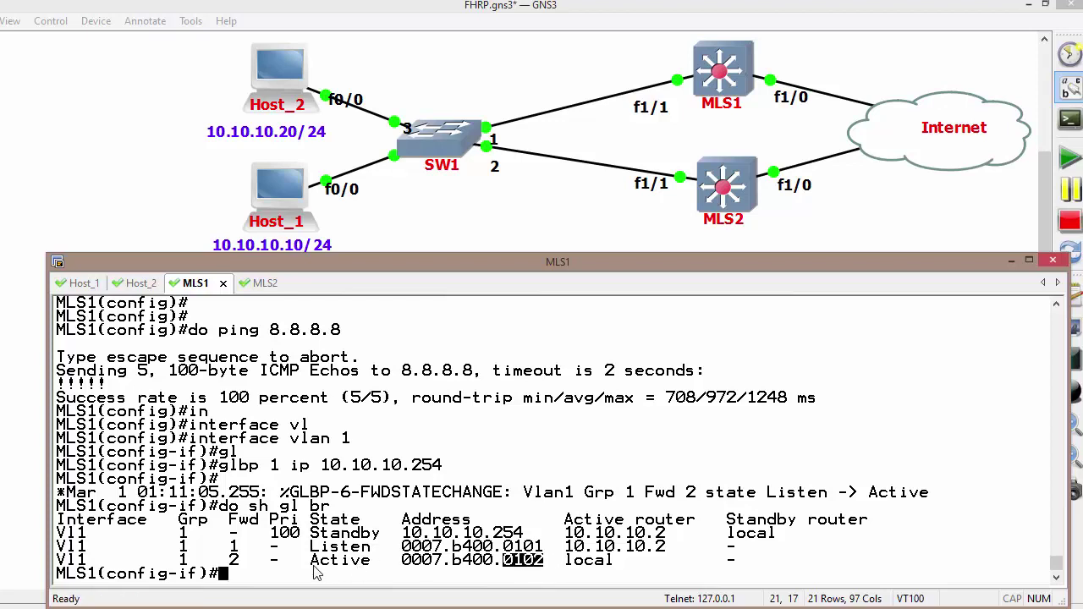
left_click_drag(311, 565, 544, 572)
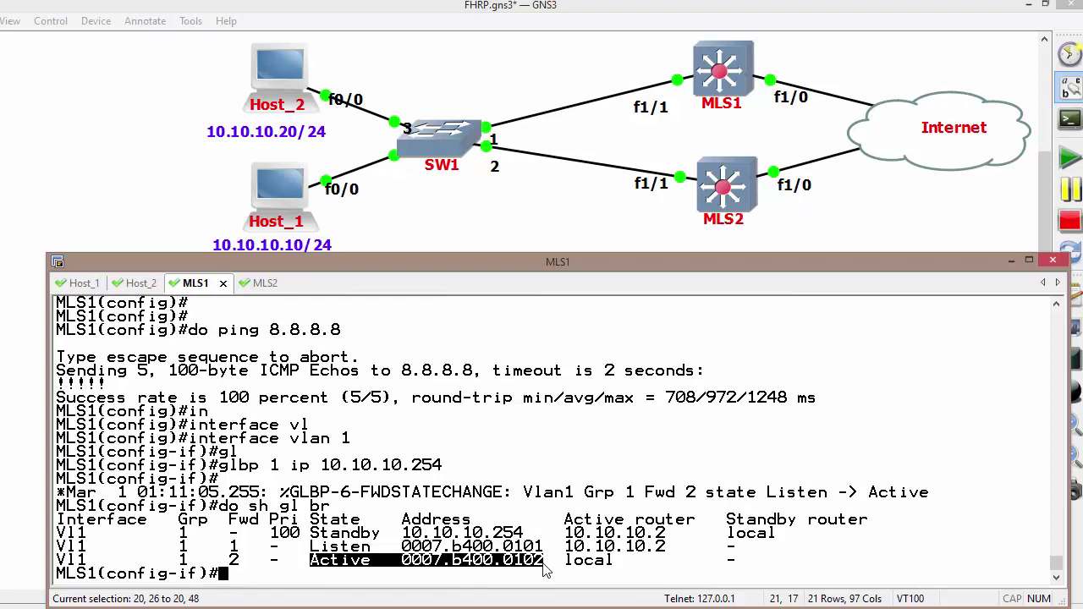
left_click_drag(544, 572, 415, 568)
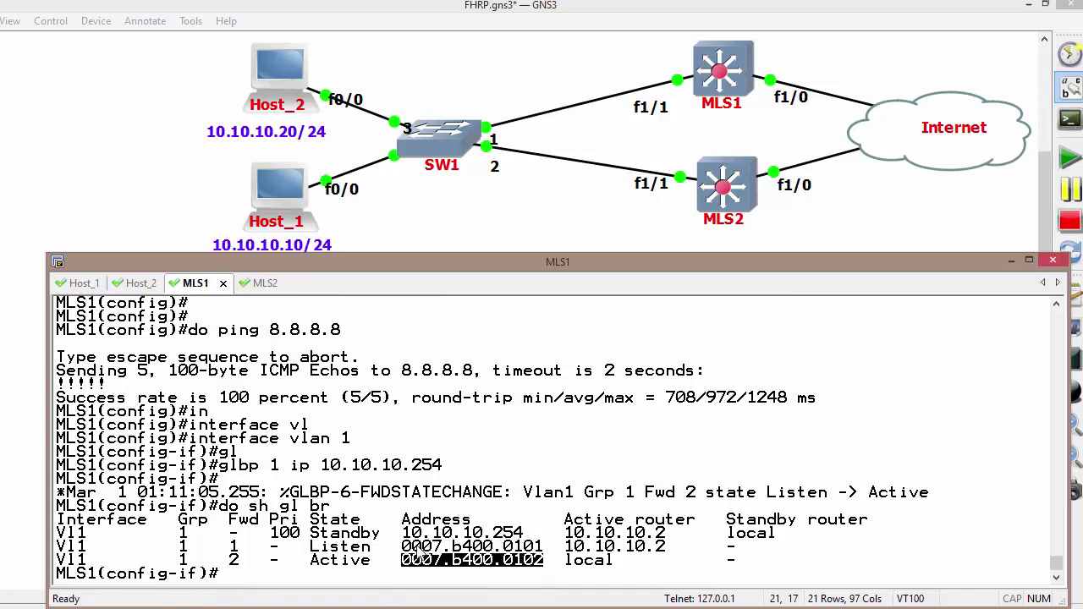
left_click_drag(496, 548, 546, 555)
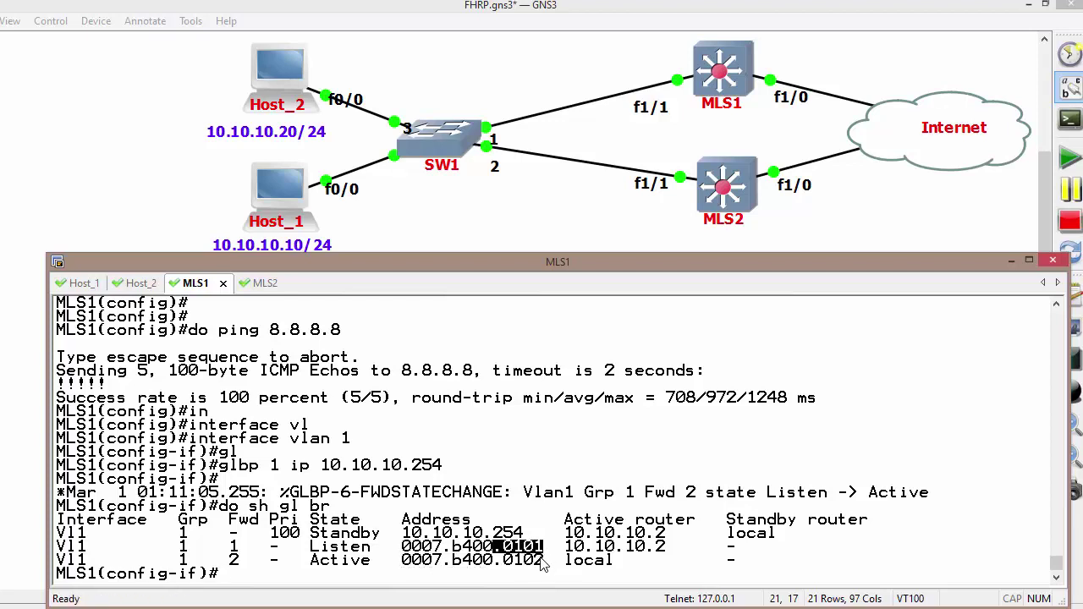
Display the brief GLBP status on MLS2 with "do sho gl br" and highlight the group's standby router address
left_click(263, 286)
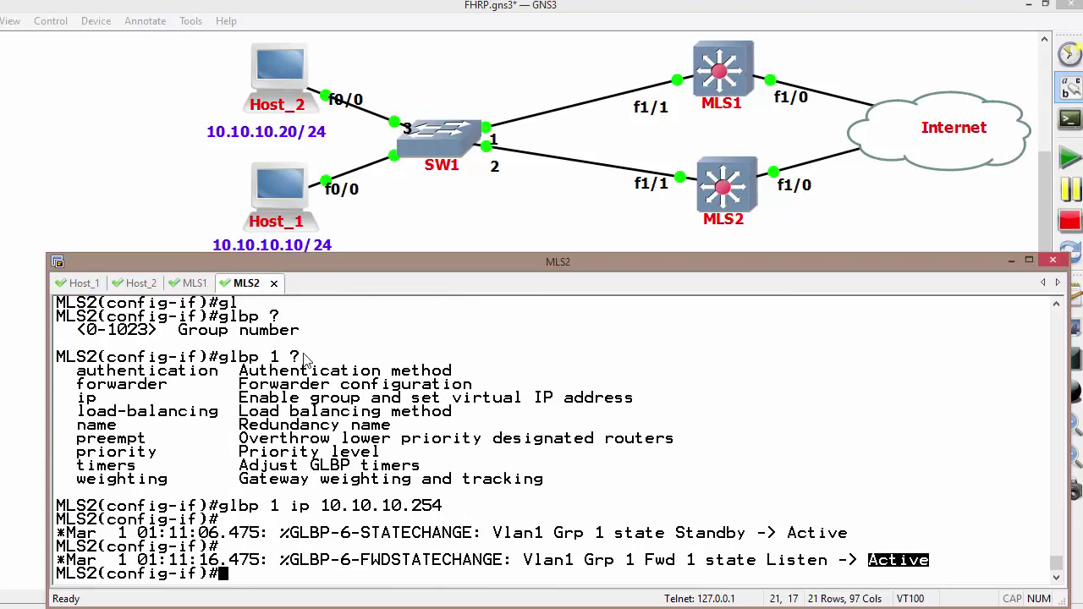
type("do sho gl br")
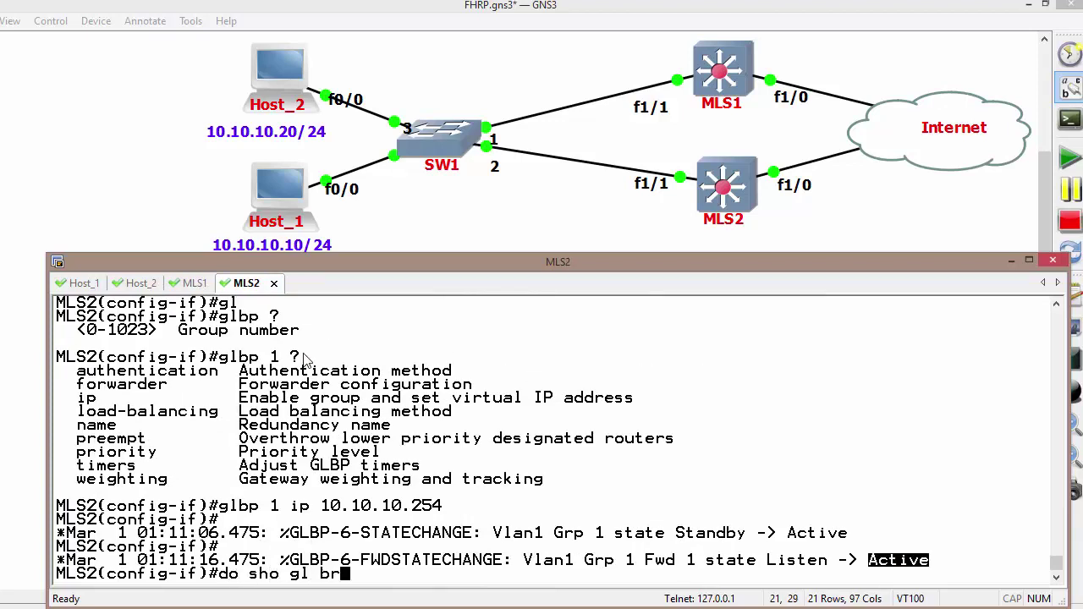
key("Return")
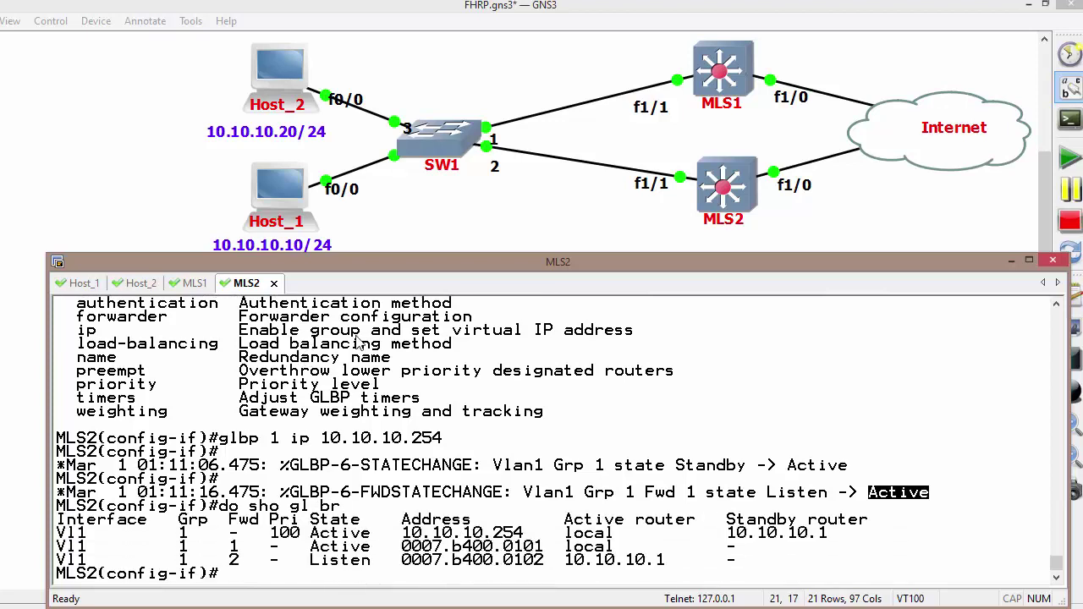
left_click_drag(555, 522, 831, 543)
left_click(766, 559)
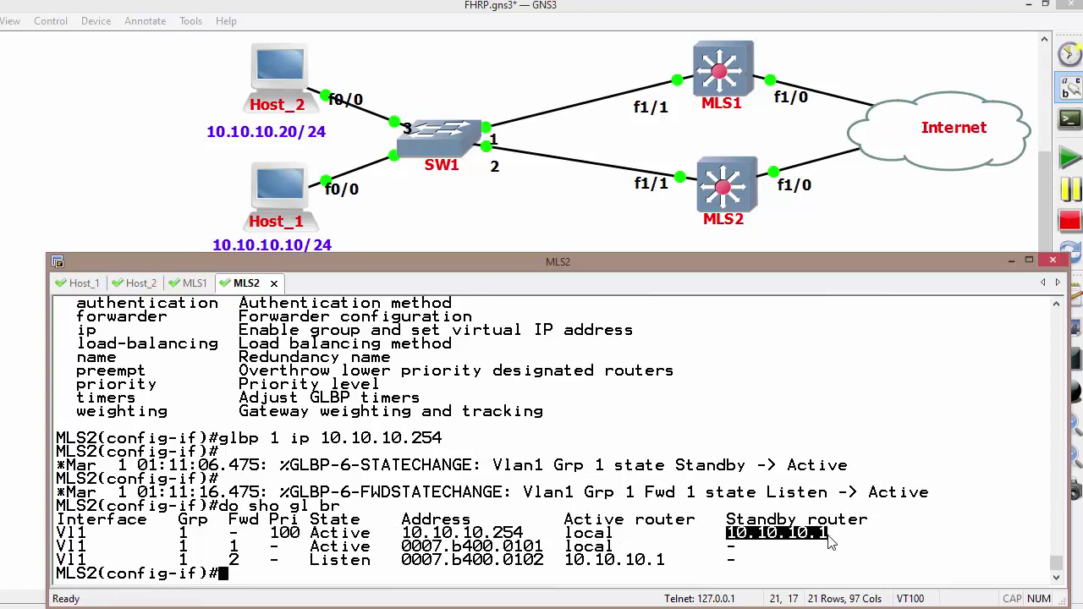
Highlight forwarder 1's MAC ending and state, and forwarder 2's MAC ending, in the MLS2 GLBP table
left_click(511, 548)
left_click_drag(515, 550, 539, 550)
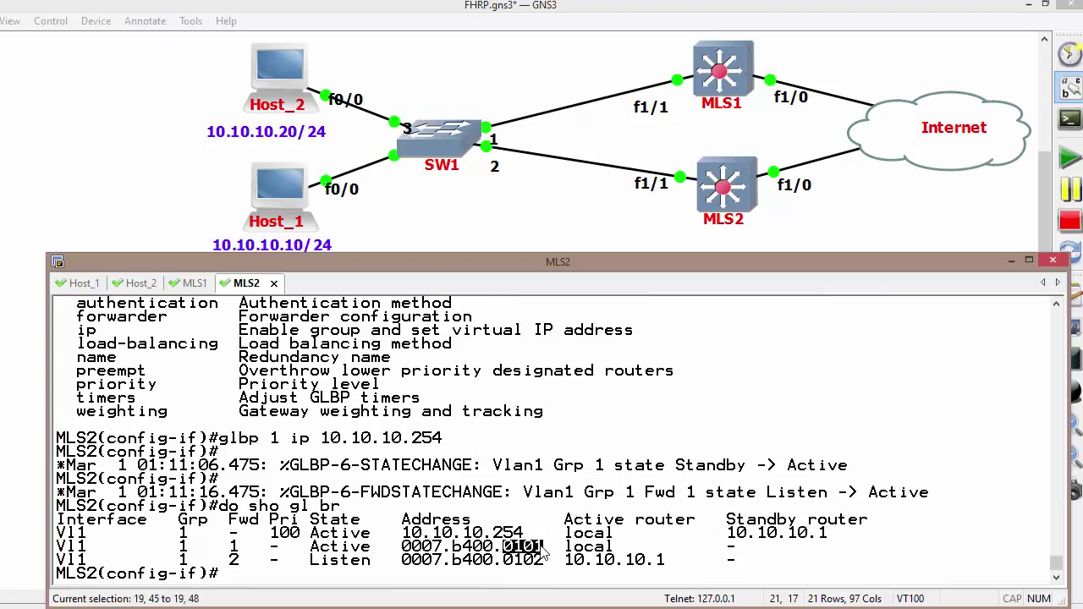
double_click(325, 548)
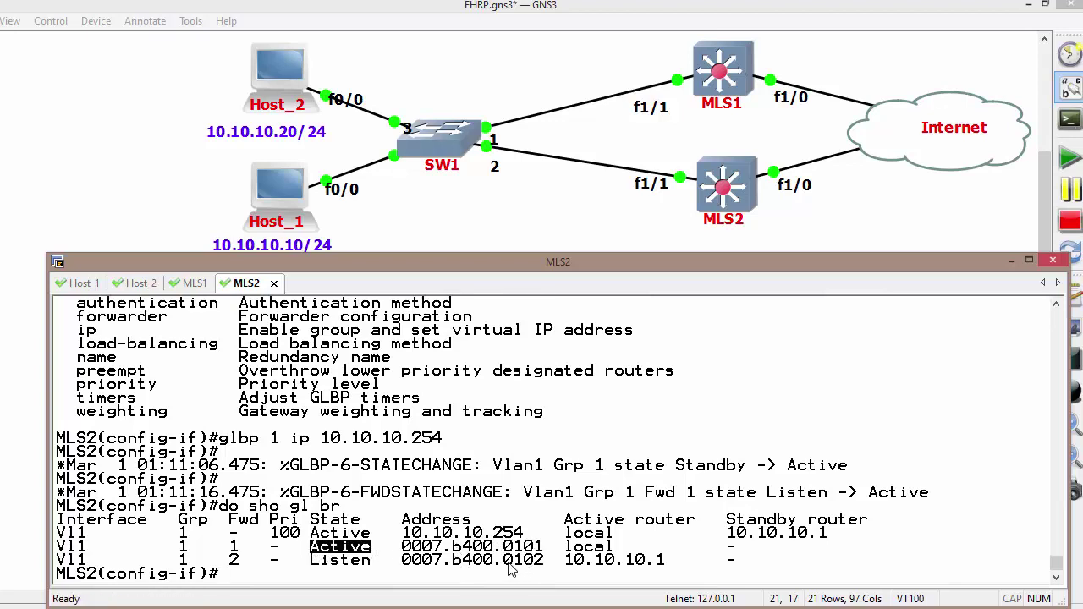
left_click_drag(504, 560, 546, 571)
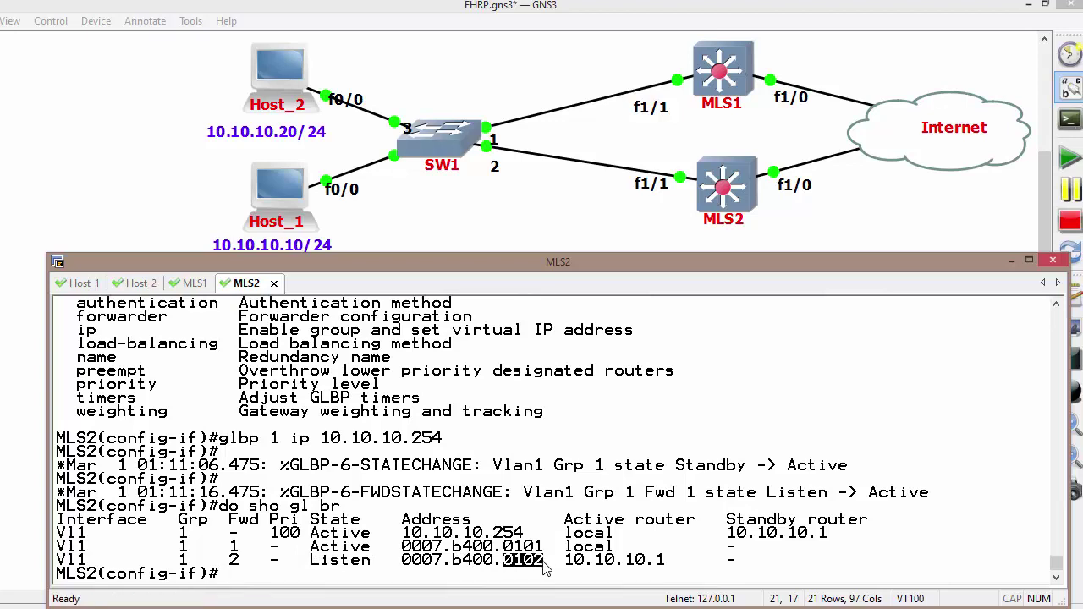
Run "traceroute 8.8.8.8" on Host_1 and highlight the first hop's address
left_click(82, 288)
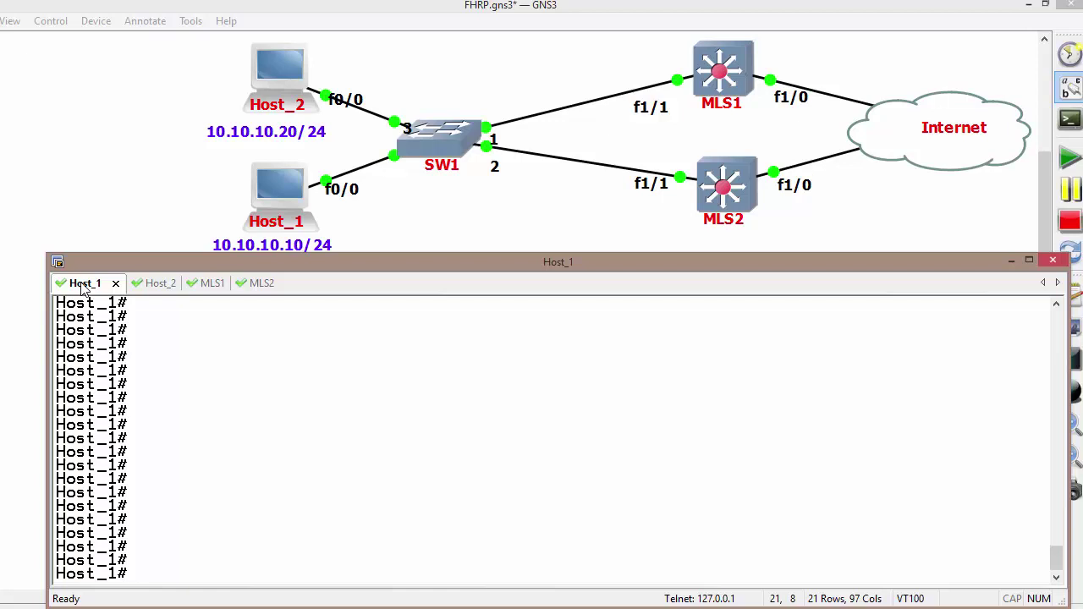
type("tr")
key("Tab")
type("8.8.8.8")
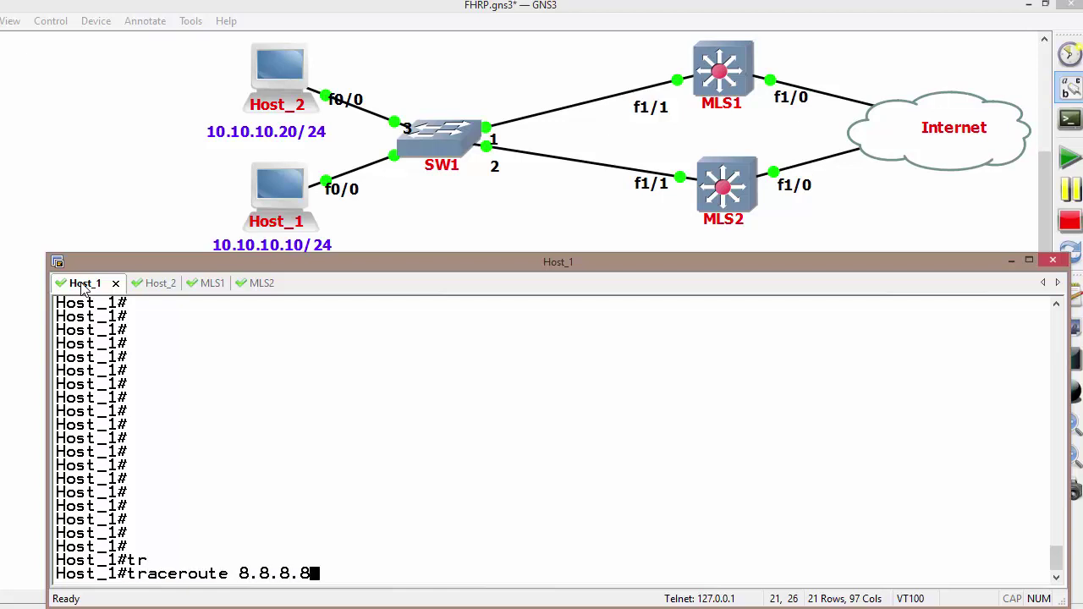
key("Return")
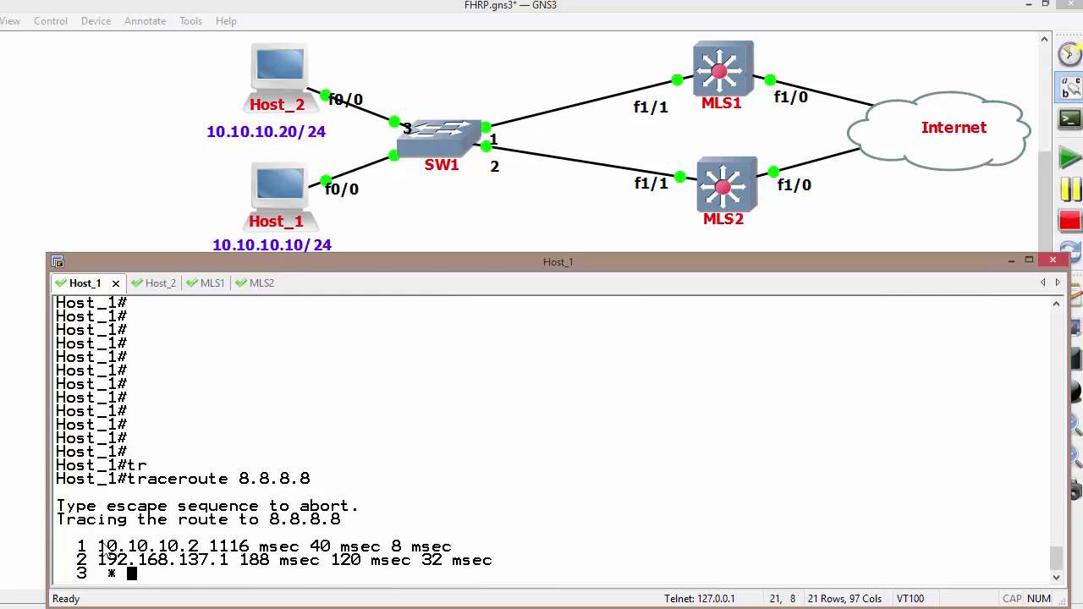
left_click_drag(98, 546, 203, 548)
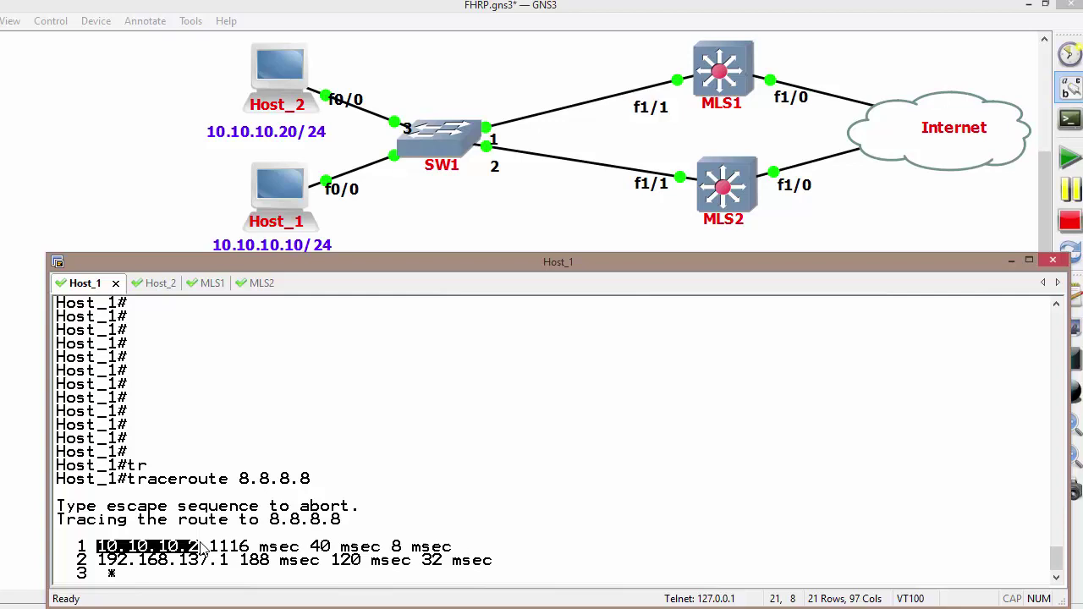
Run "traceroute 8.8.8.8" on Host_2 and highlight the first hop's address
left_click(161, 286)
type("tra")
key("Tab")
type("ceroute 8.8..8")
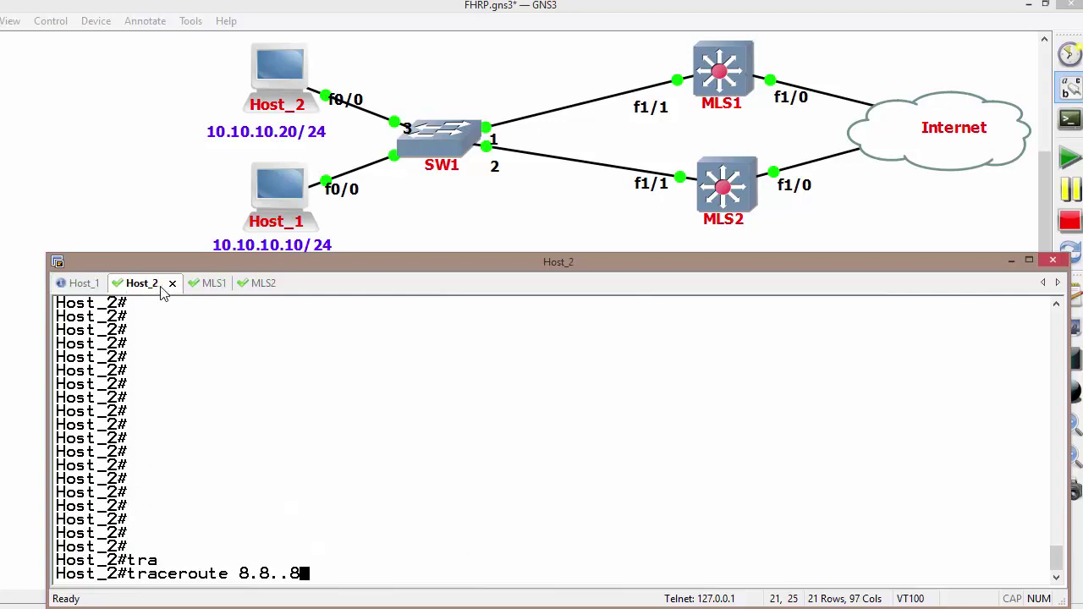
key("BackSpace")
type(".8.8.8")
key("Return")
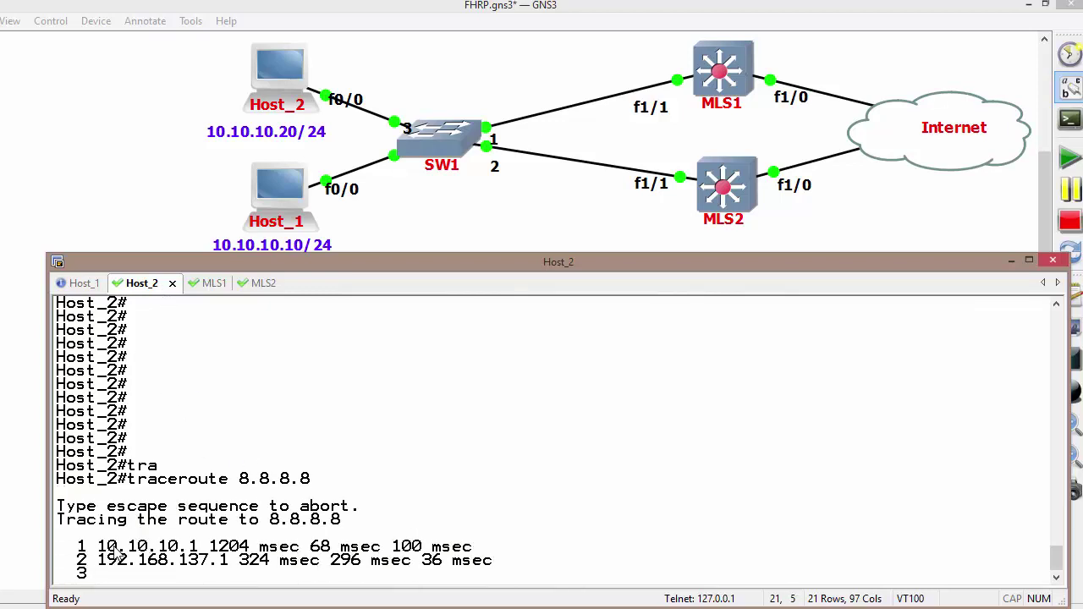
left_click_drag(98, 550, 203, 554)
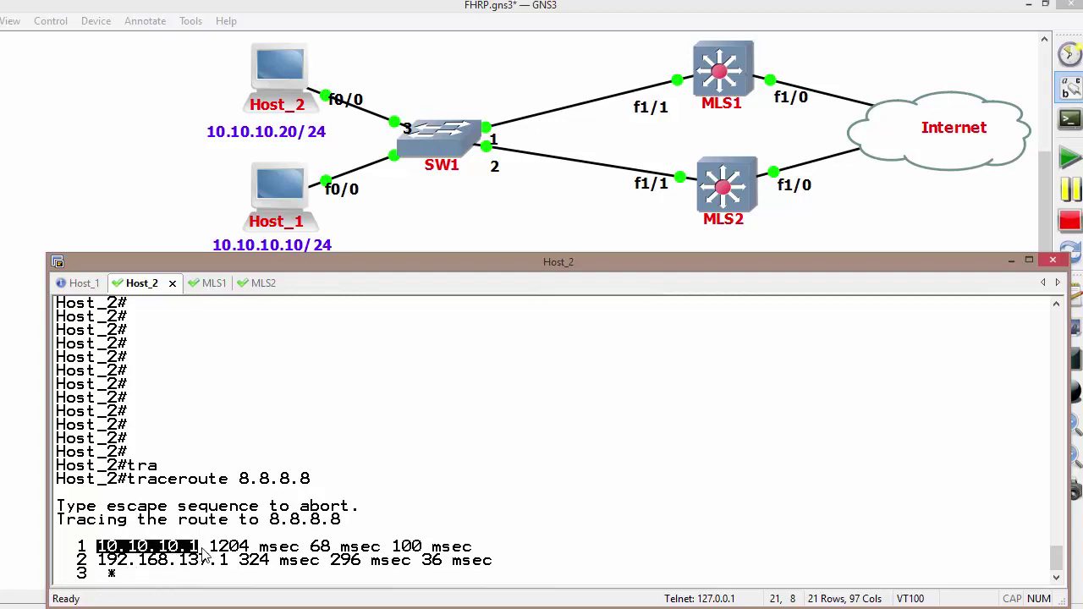
Display the ARP table on Host_1 with "sho arp" and highlight the virtual gateway's IP address and MAC ending
key("alt+1")
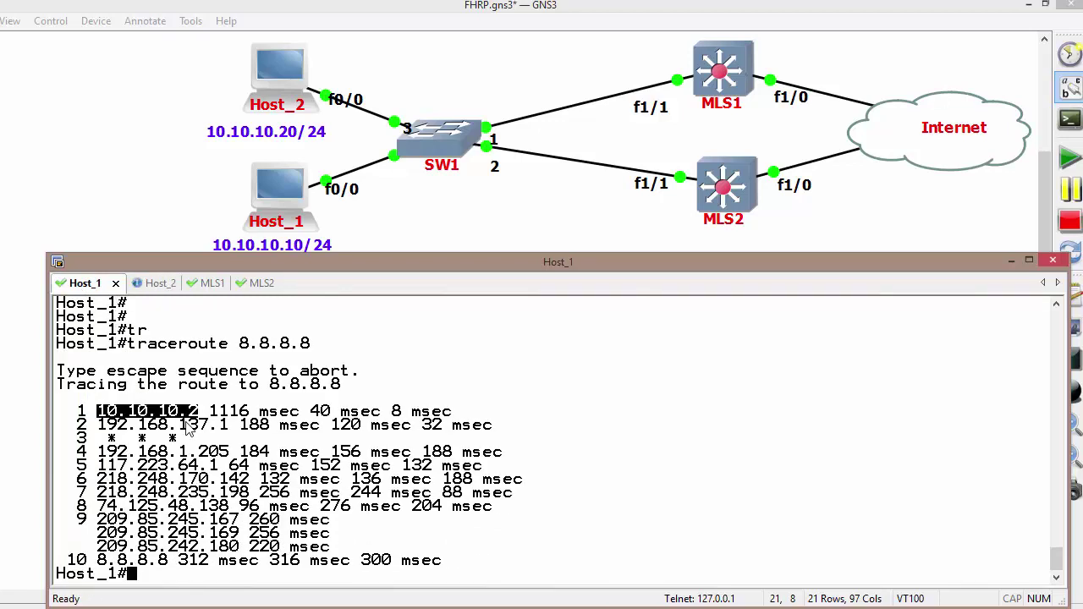
type("sho ar[")
key("Return")
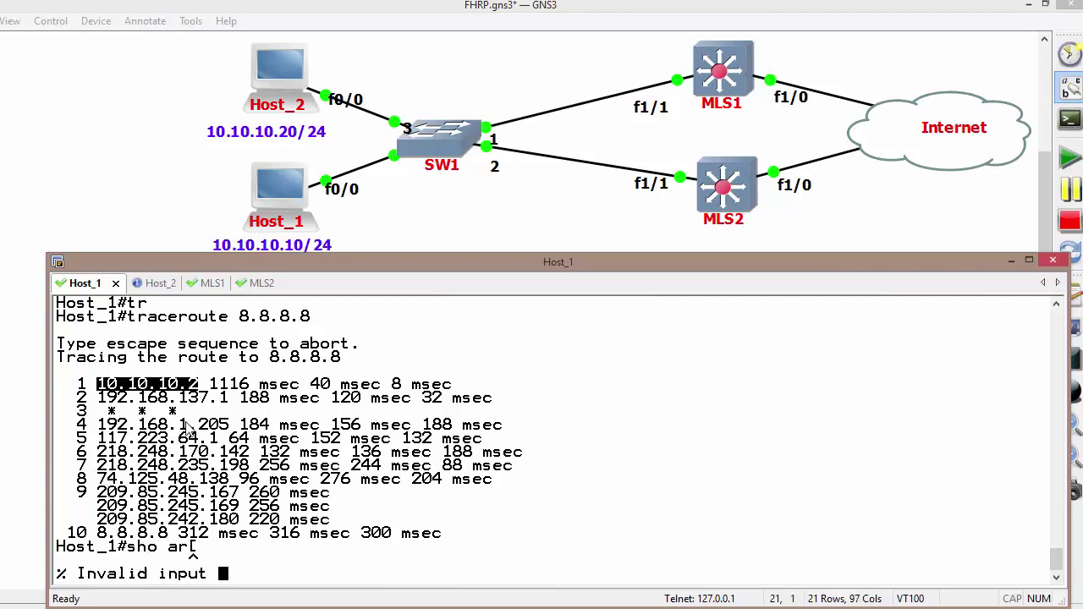
key("BackSpace")
type("p")
key("Return")
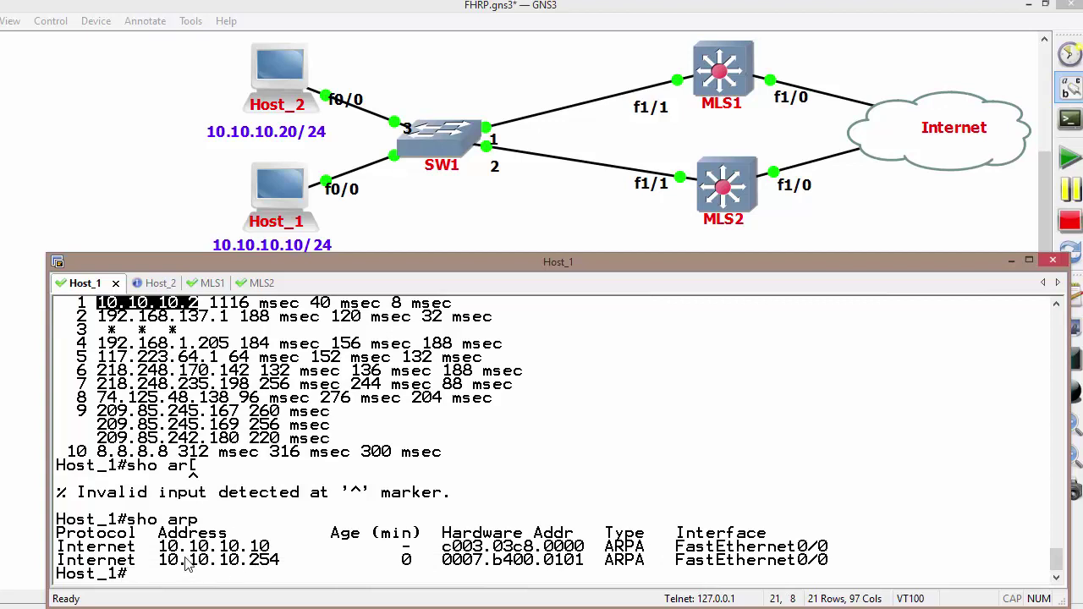
left_click_drag(159, 562, 285, 569)
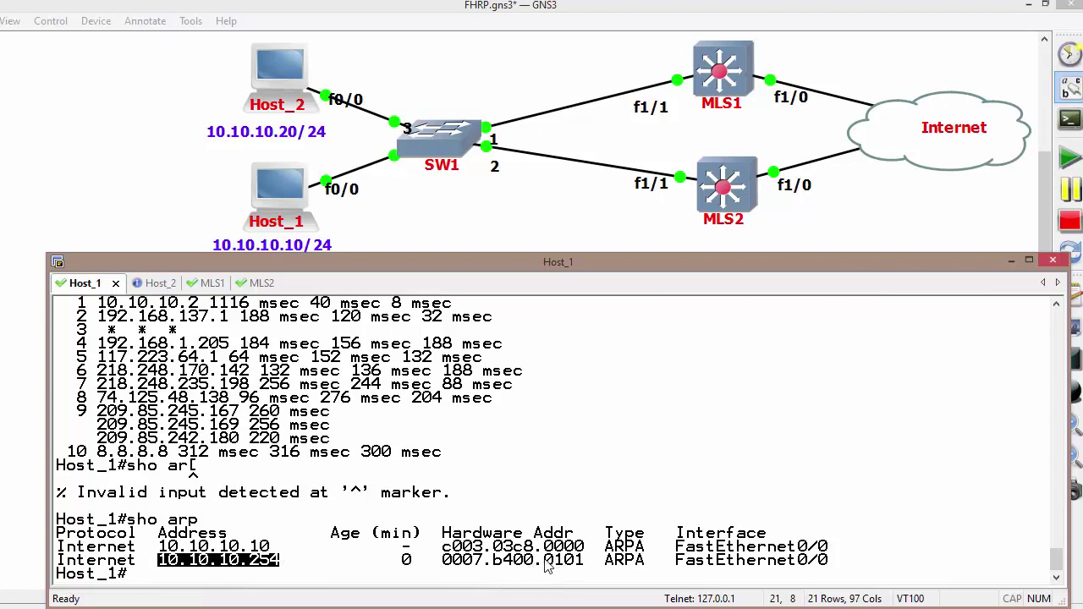
left_click_drag(545, 567, 583, 570)
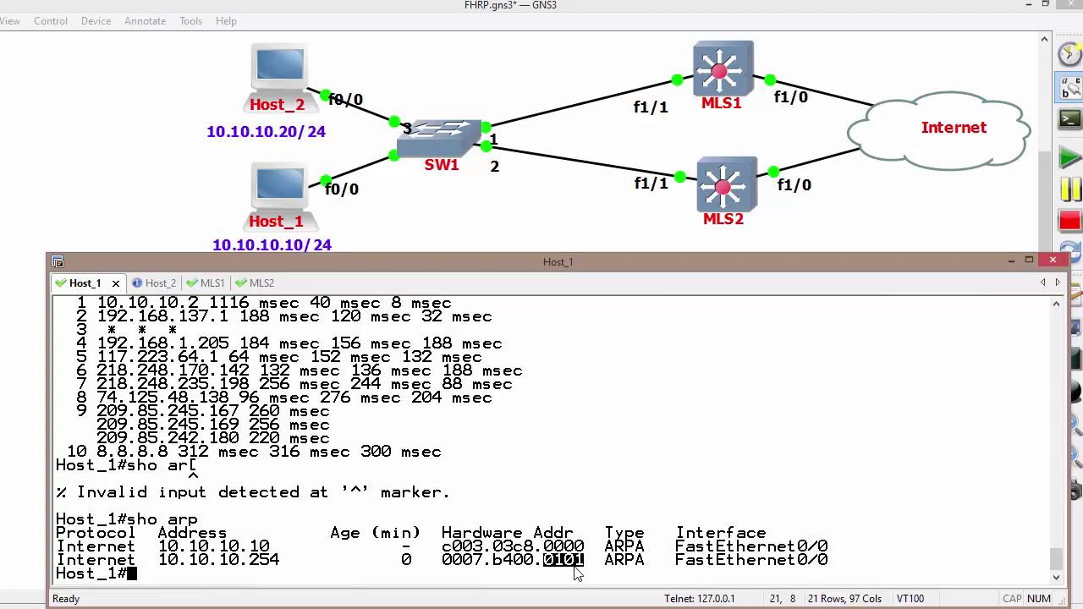
Display the ARP table on Host_2 with "sho arp", highlight the gateway's MAC ending, and compare it with Host_1's table
left_click(159, 284)
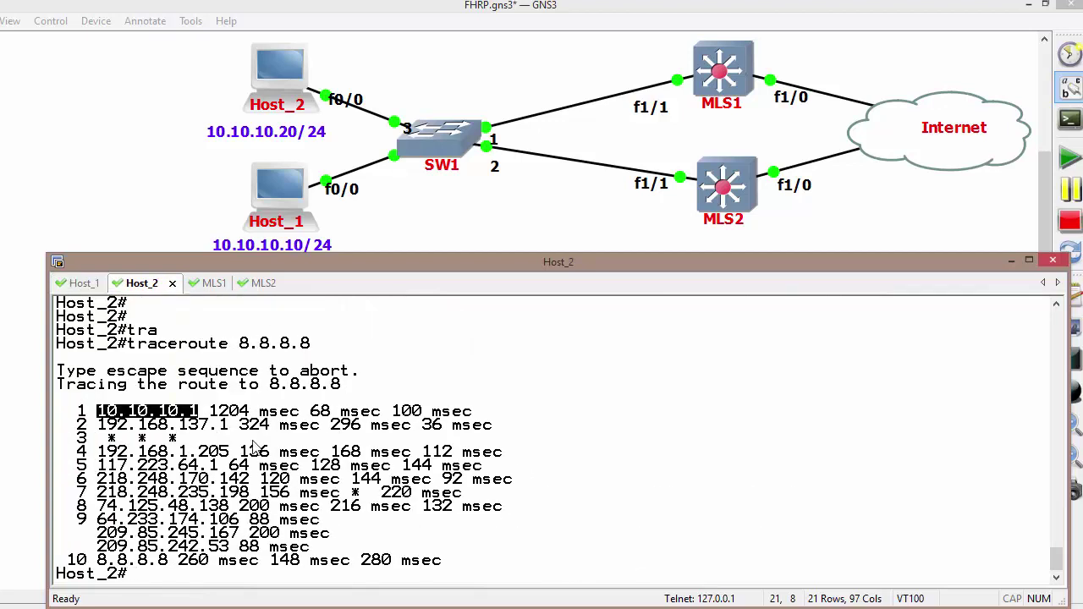
type("do sho arp")
key("Return")
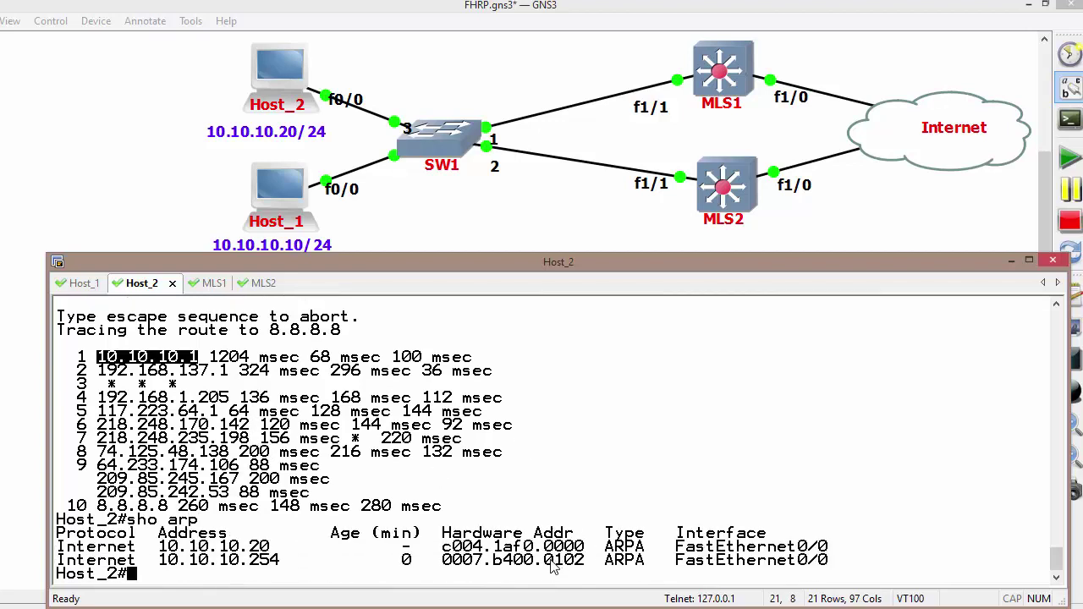
left_click_drag(545, 561, 592, 563)
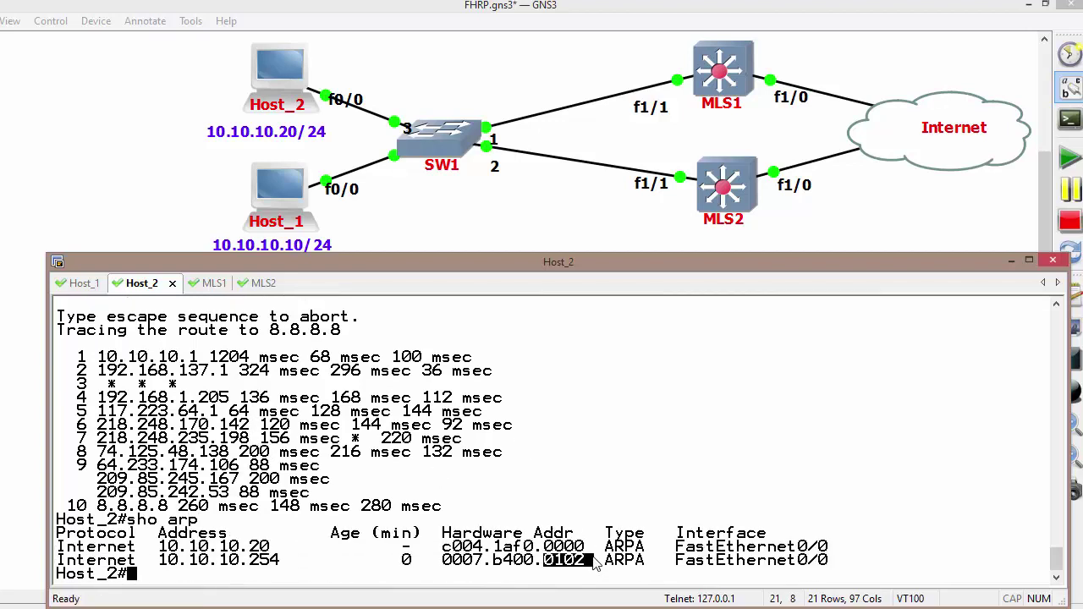
left_click(80, 285)
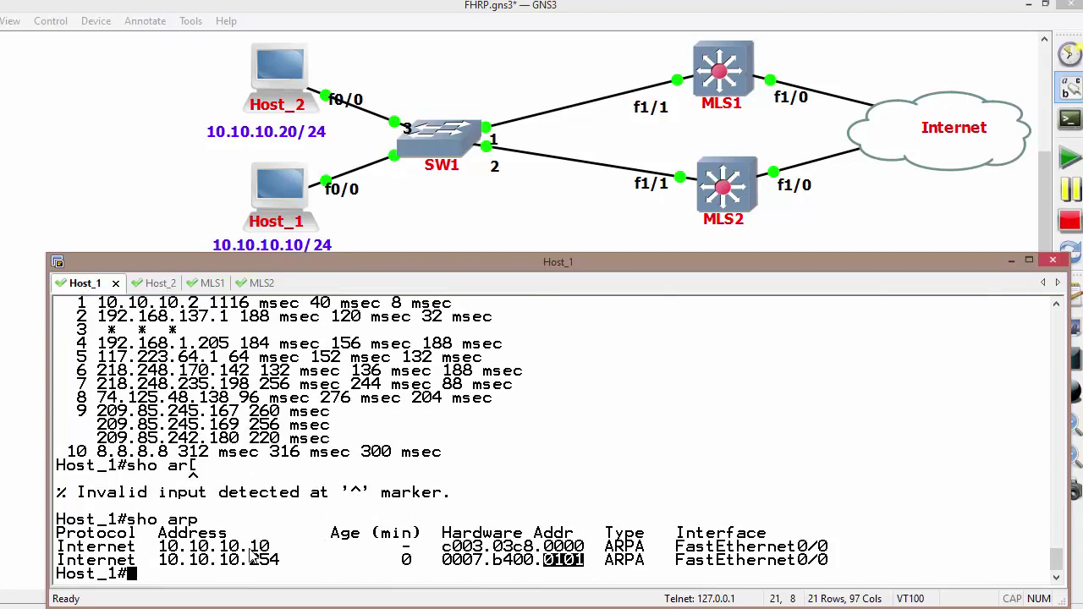
left_click(163, 286)
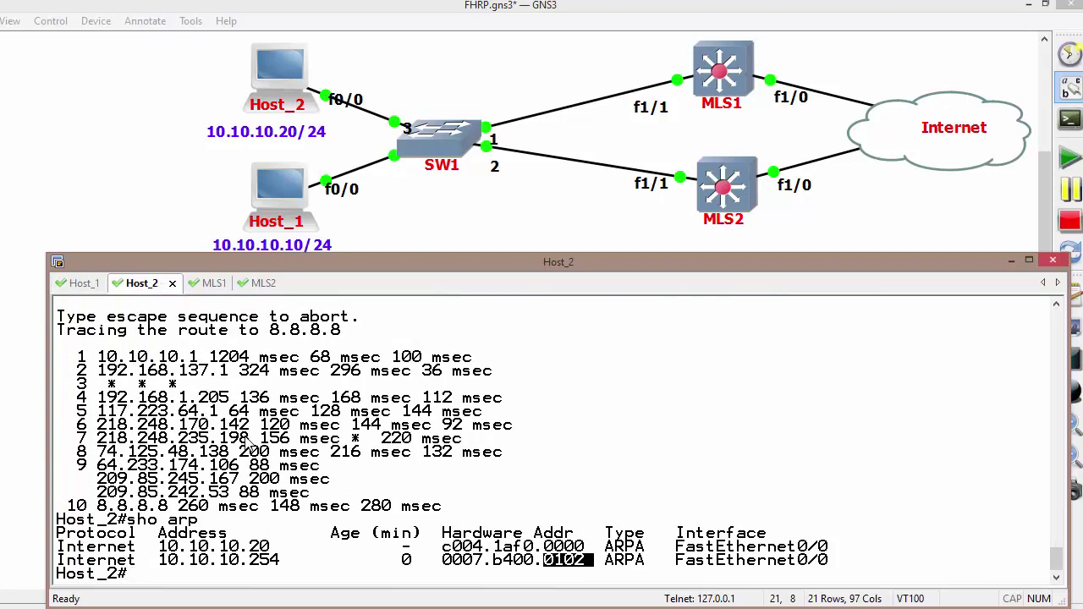
Shut down the Vlan1 interface on MLS2 with "sh" to test GLBP failover
left_click(258, 286)
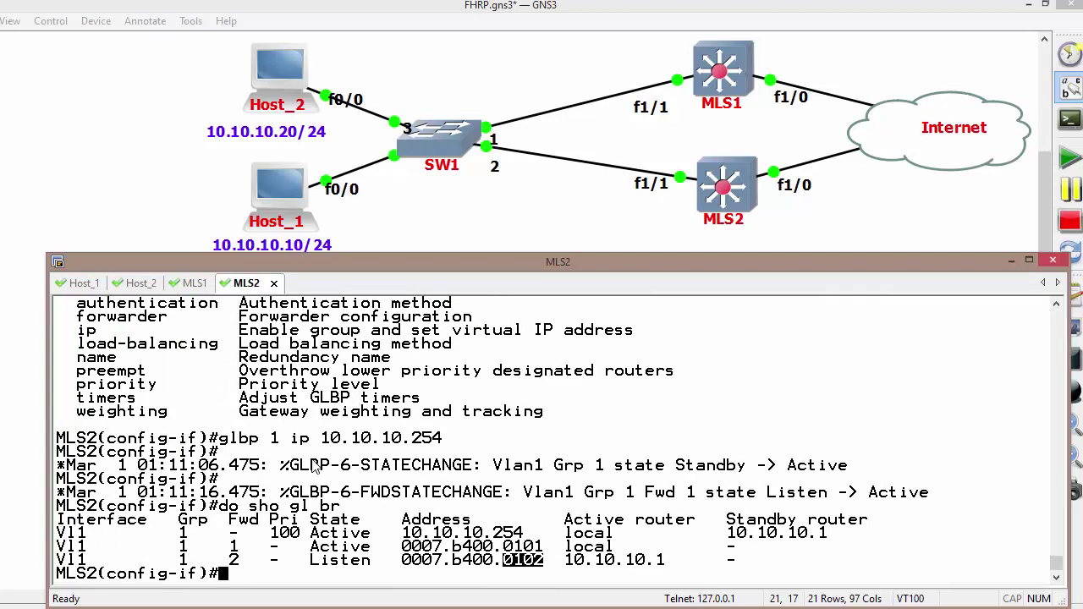
type("sh")
key("Return")
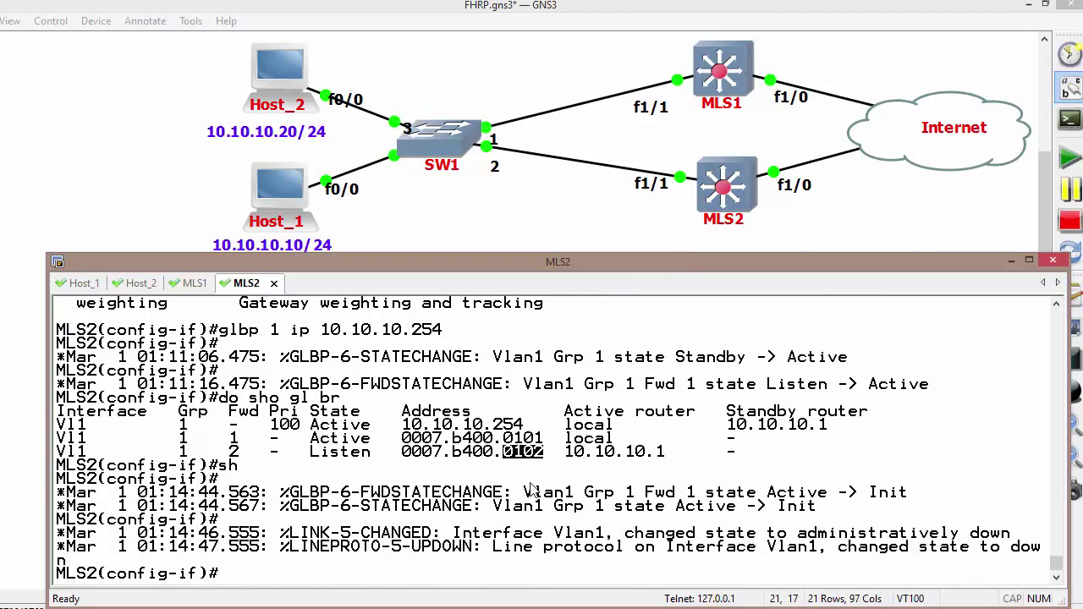
Switch to the MLS1 console and display the brief GLBP status again with "do sh gl br"
left_click(195, 283)
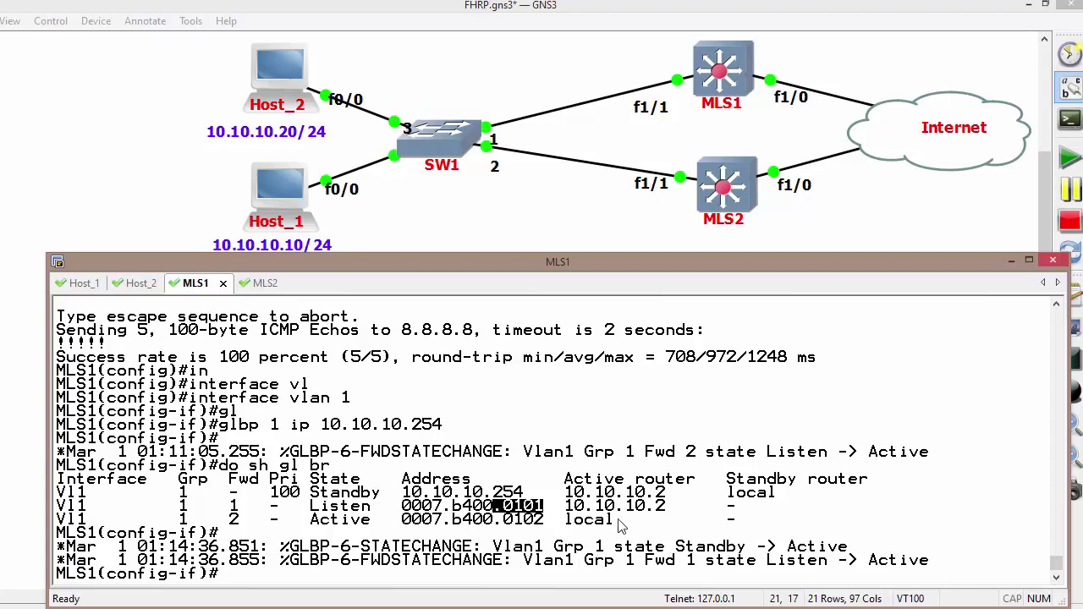
key("Up")
key("Return")
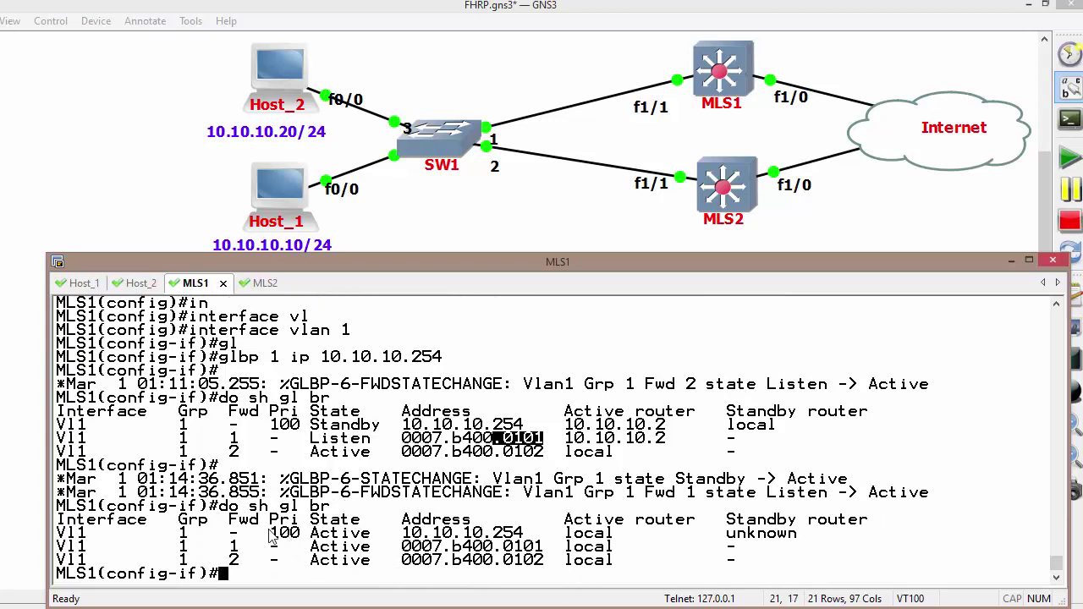
Highlight the active states and the virtual forwarder MAC addresses in MLS1's latest brief GLBP status
left_click_drag(267, 533, 337, 564)
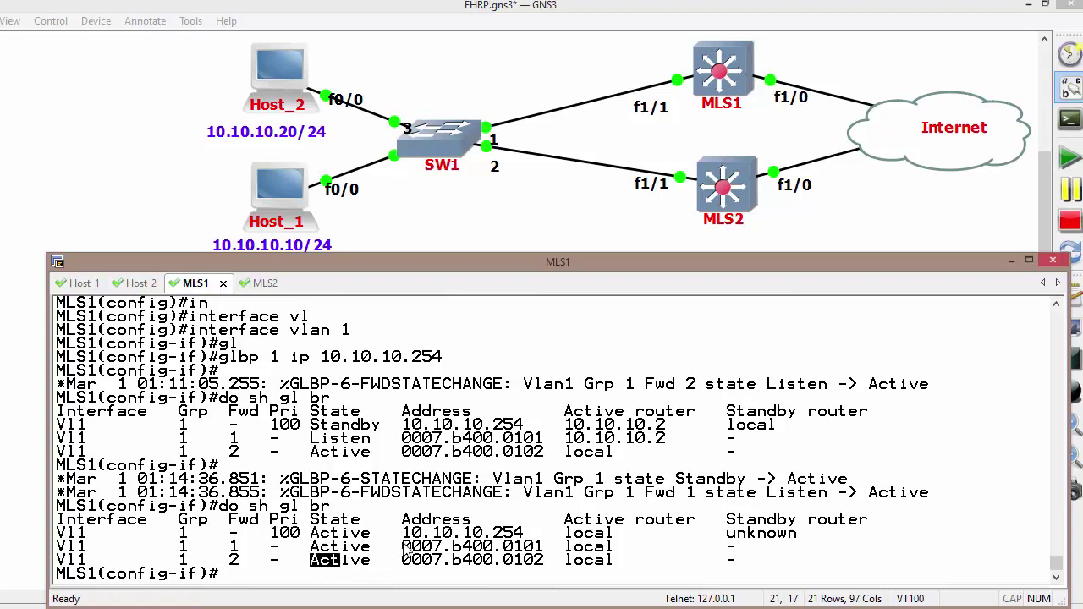
left_click_drag(404, 546, 565, 573)
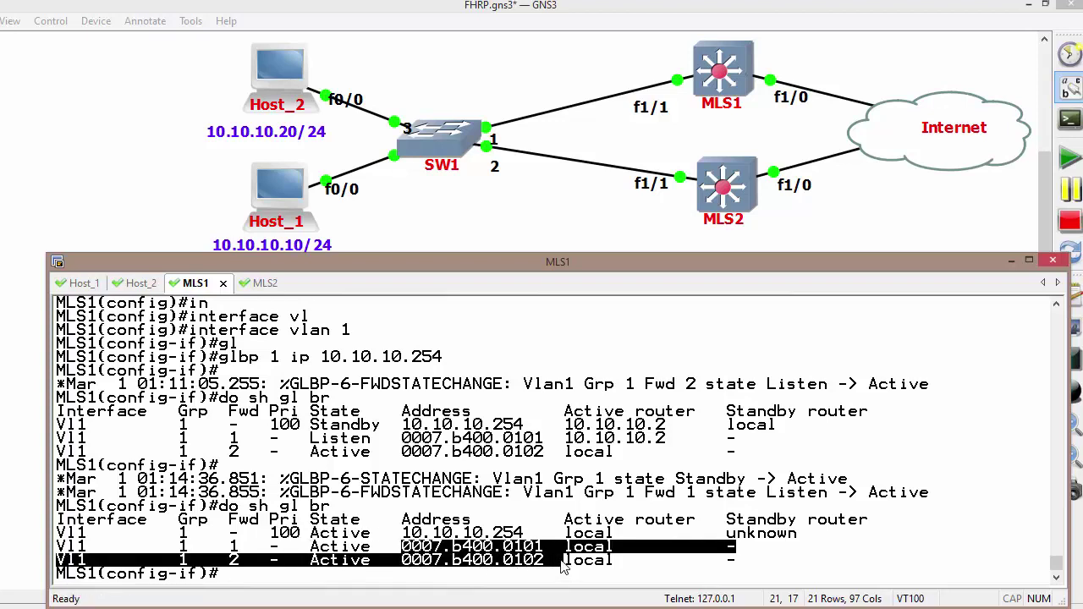
left_click(558, 572)
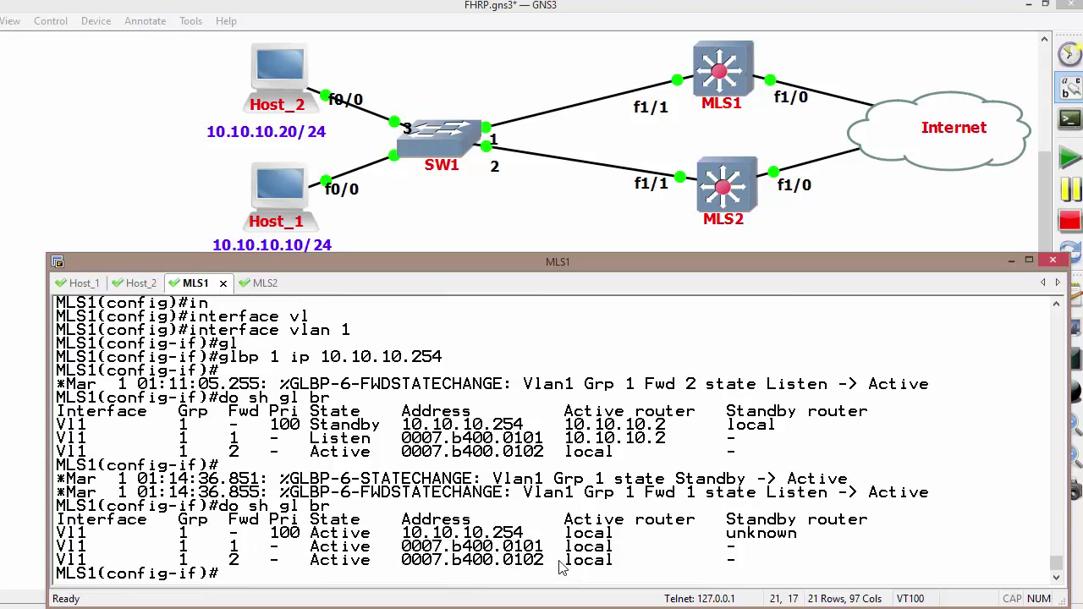
left_click_drag(403, 549, 591, 575)
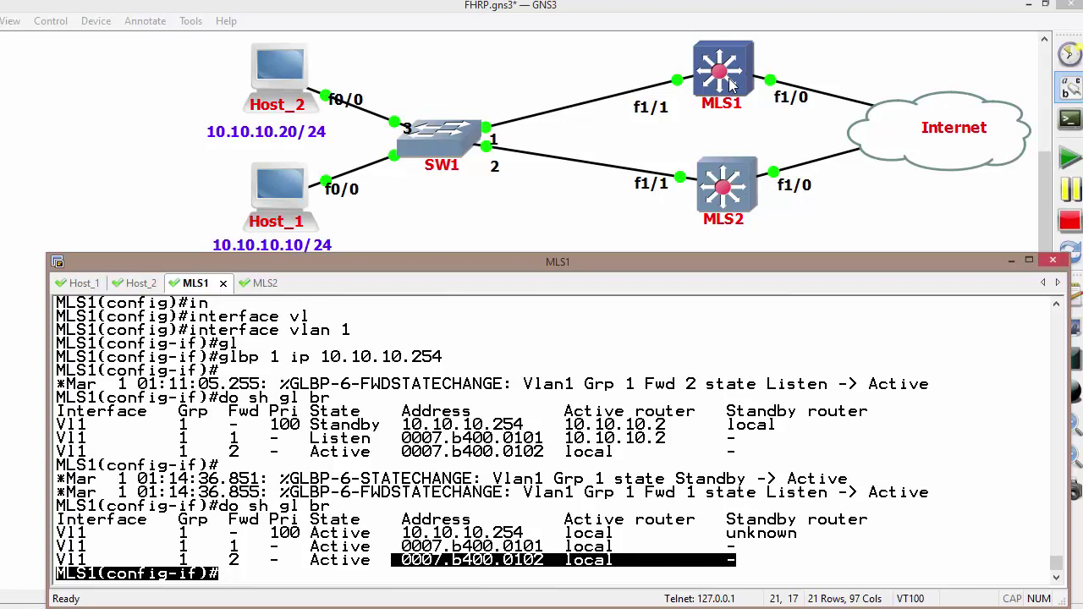
Switch to the MLS2 console and re-enable its Vlan1 interface with "no shu"
left_click(270, 285)
type("no shu")
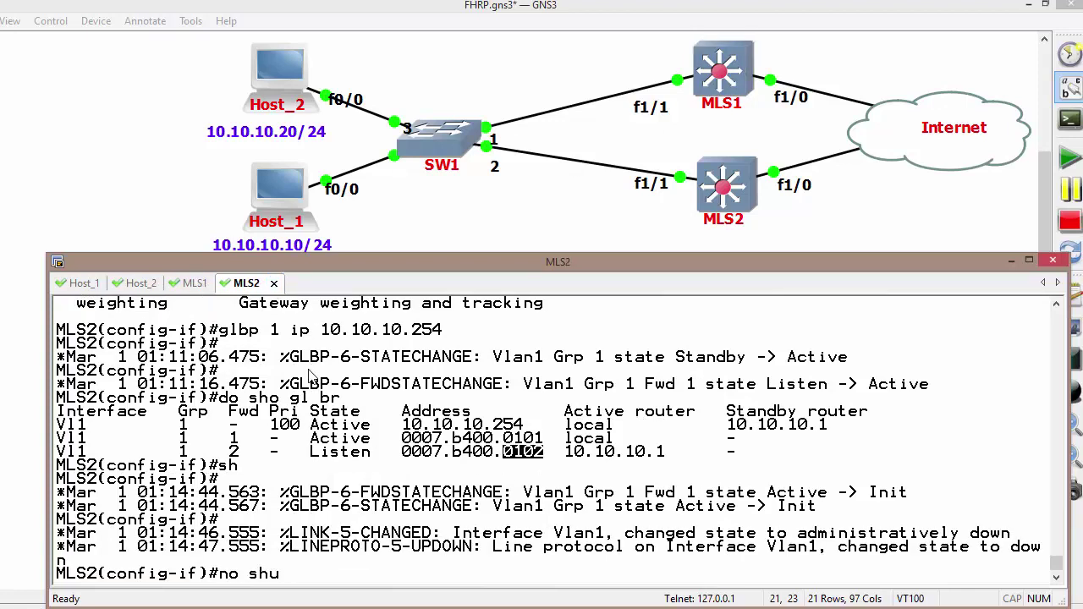
key("Return")
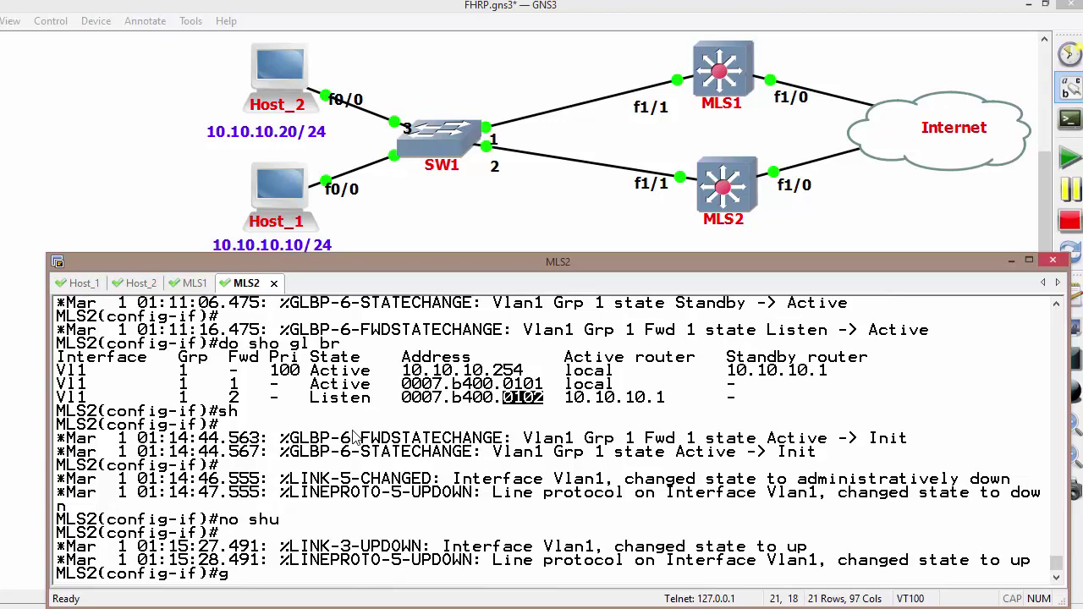
Enter "glbp 1 preempt" on MLS2 without running it, using "?" to list the matching keywords and the preempt options
key("Tab")
type("pr")
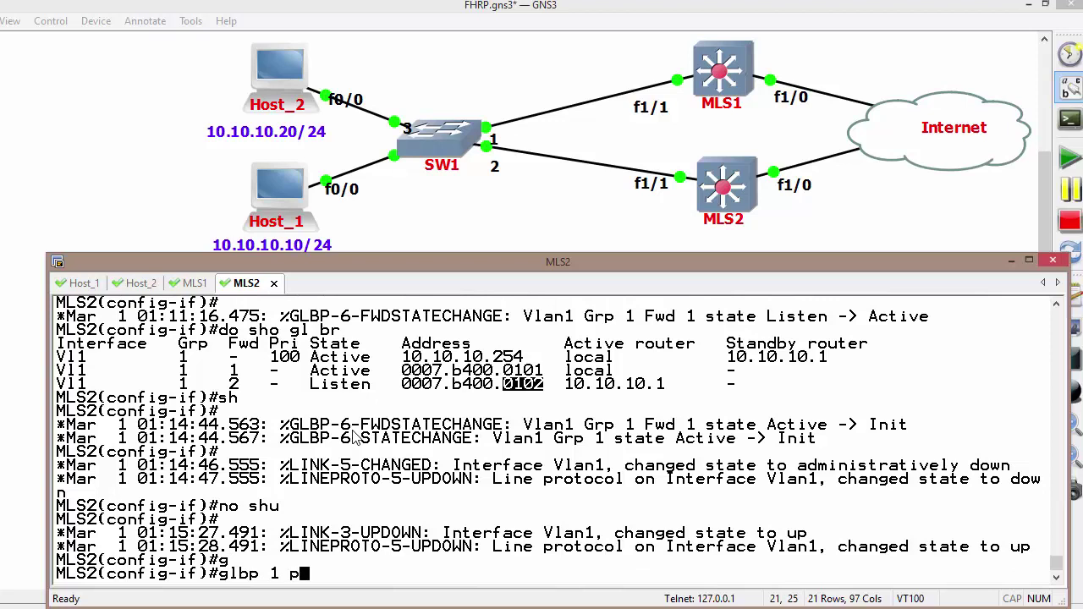
key("Tab")
type("?")
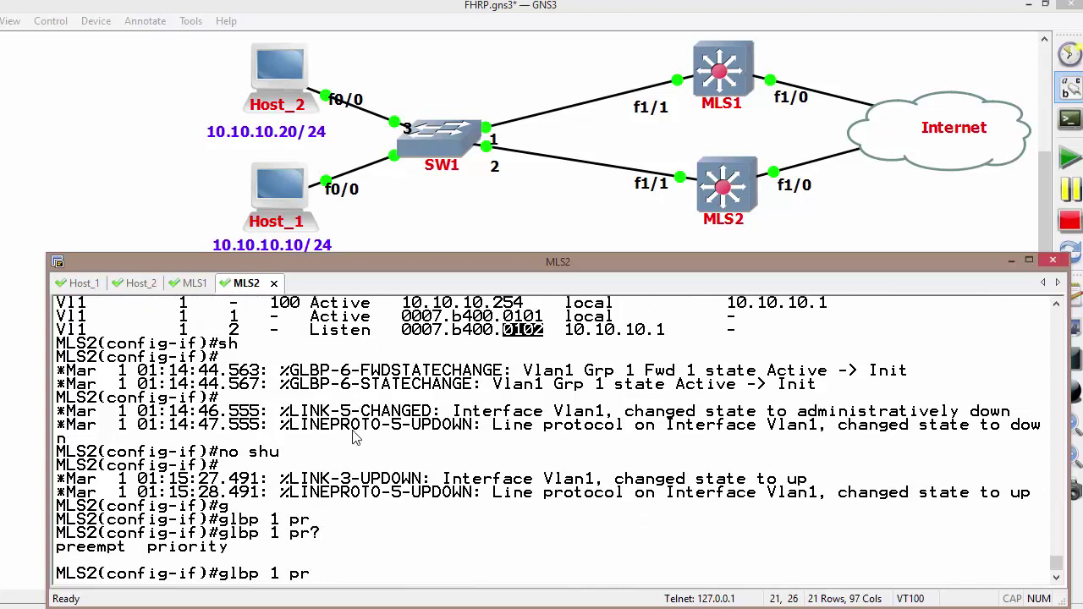
type("e")
key("Tab")
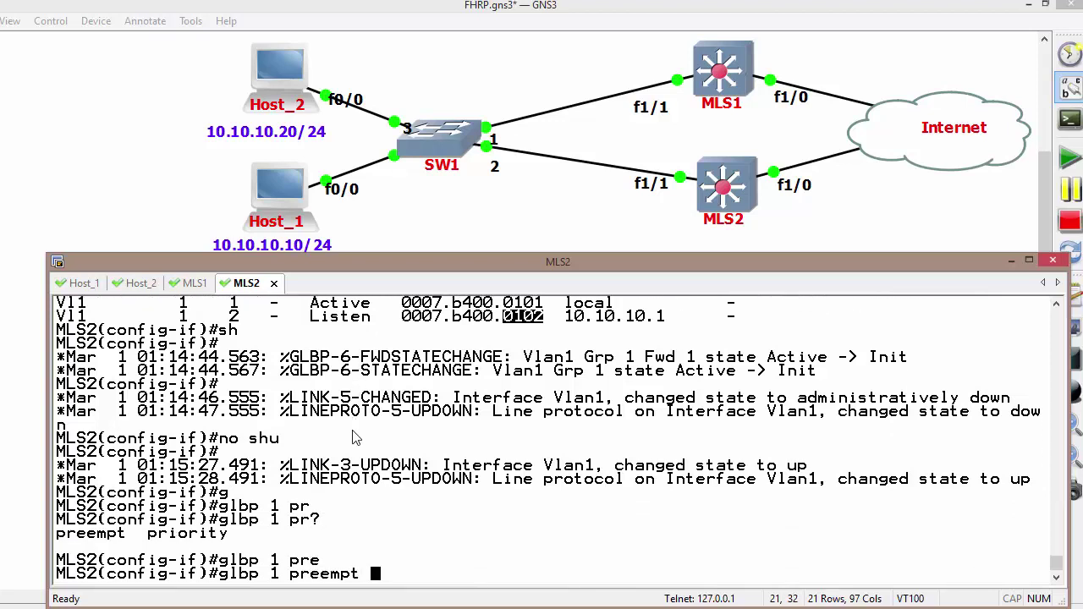
type("?")
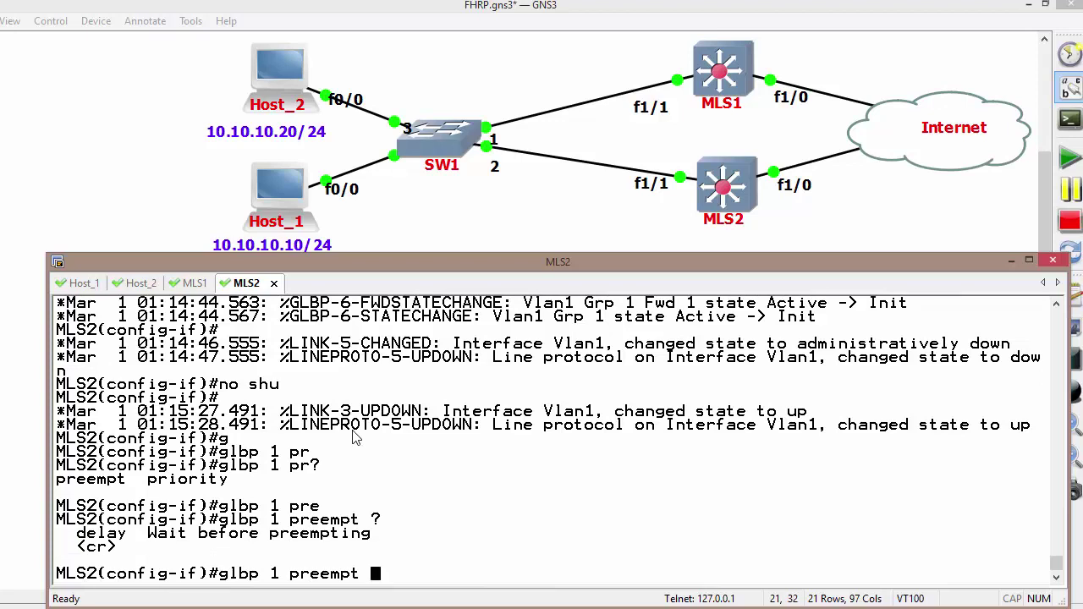
Look up the parameters of the preempt delay option, remove it, and enable preemption on MLS2 with "glbp 1 preempt"
type("de")
key("Tab")
type("?")
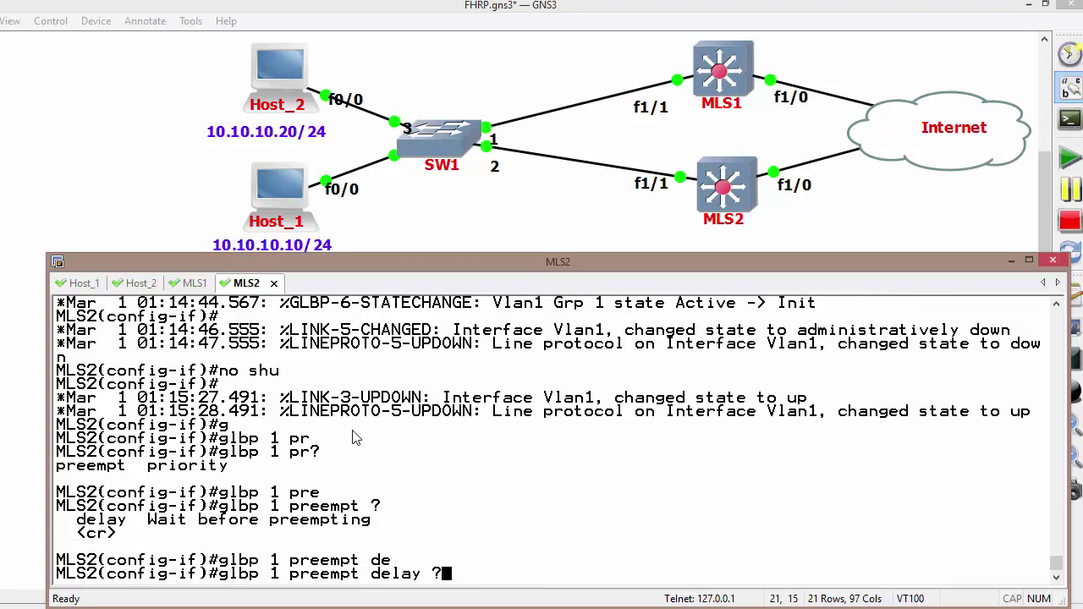
key("BackSpace")
key("BackSpace")
key("BackSpace")
key("BackSpace")
key("BackSpace")
key("BackSpace")
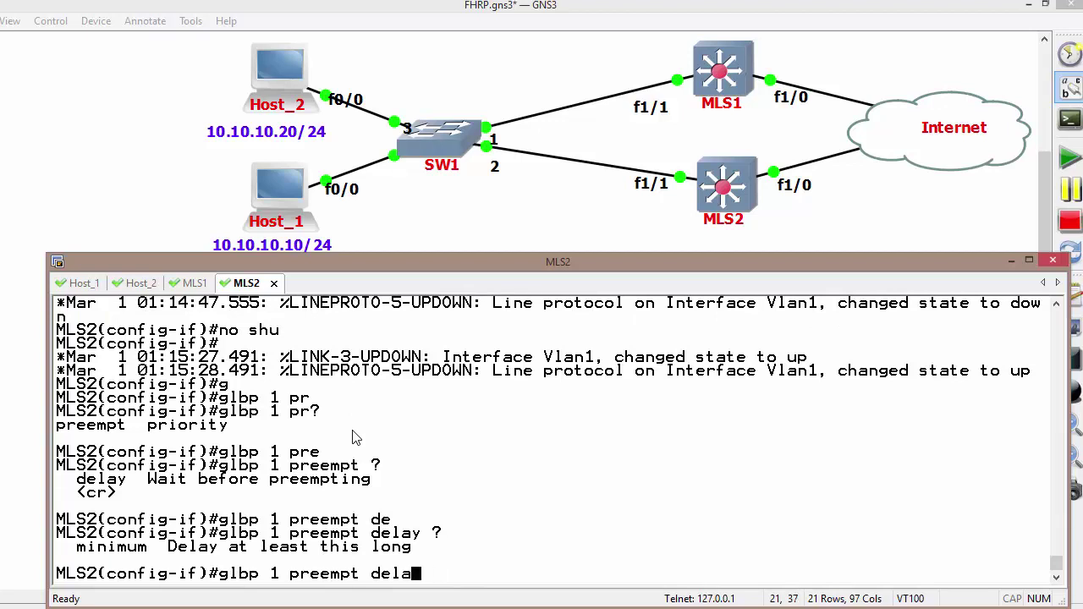
key("Return")
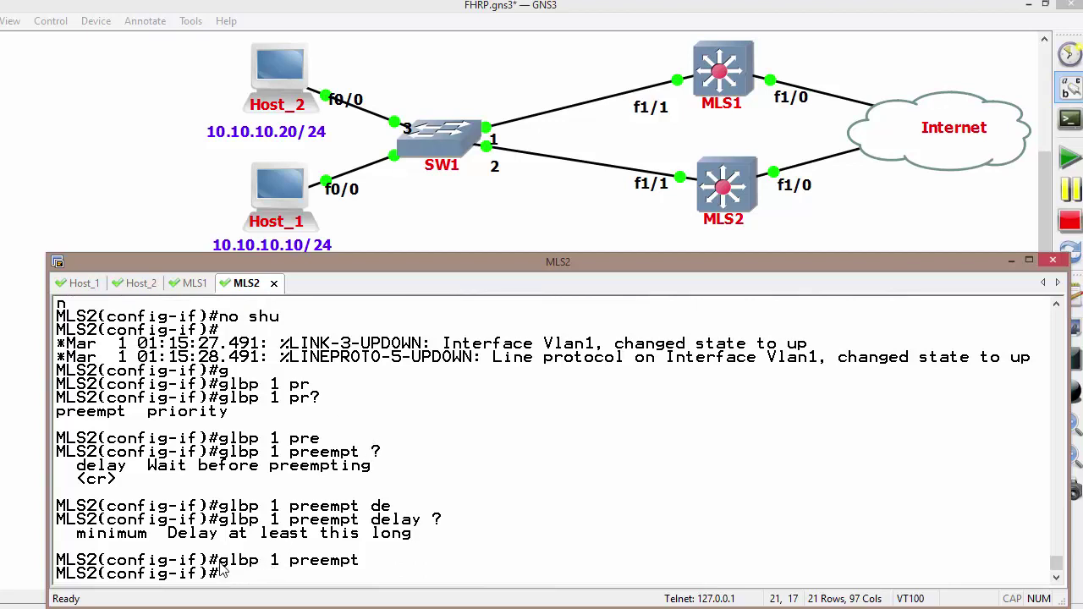
Highlight the preempt keyword in the entered command, view the full topology, and return to the MLS2 console
left_click_drag(218, 560, 269, 560)
double_click(324, 560)
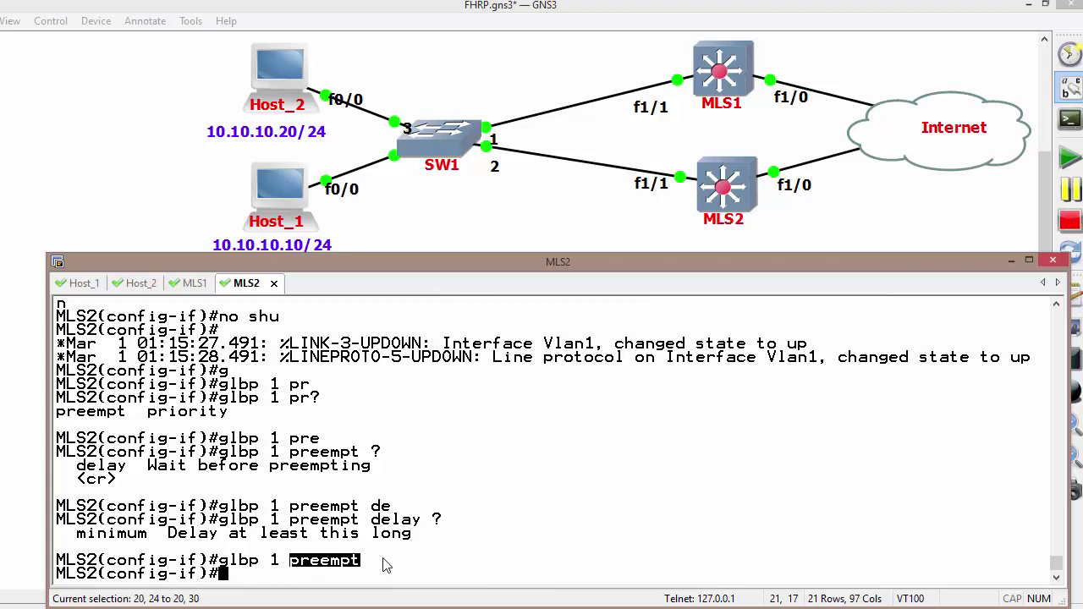
left_click_drag(383, 566, 385, 565)
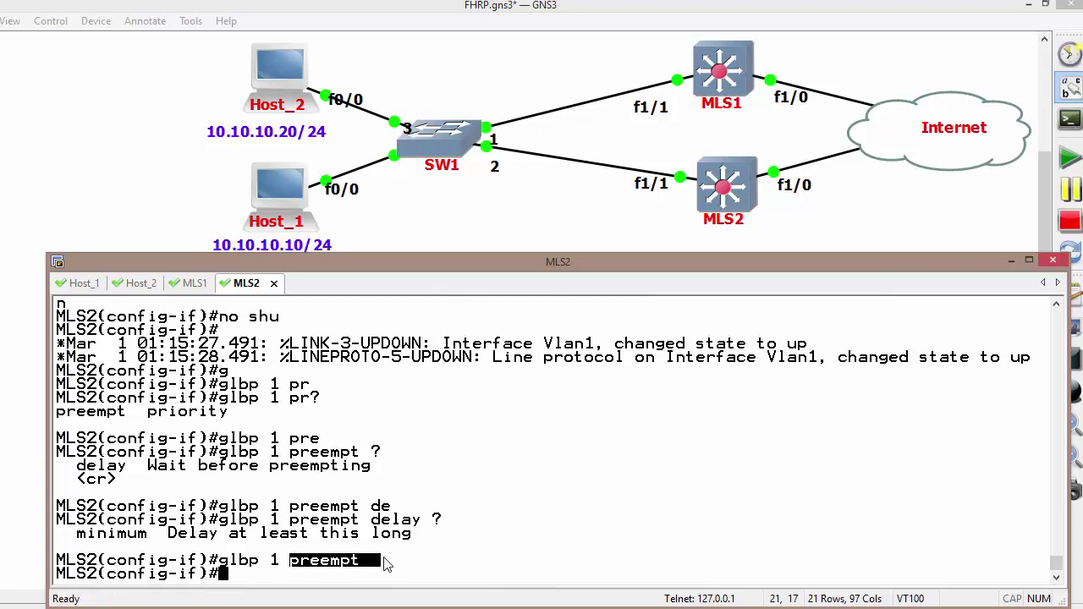
left_click(433, 70)
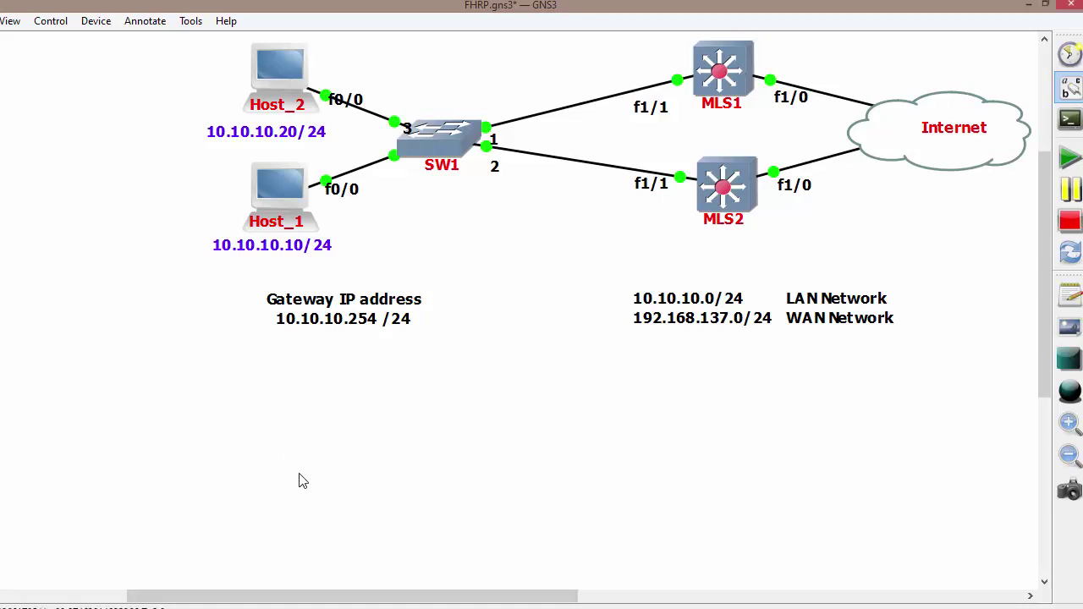
key("alt+Tab")
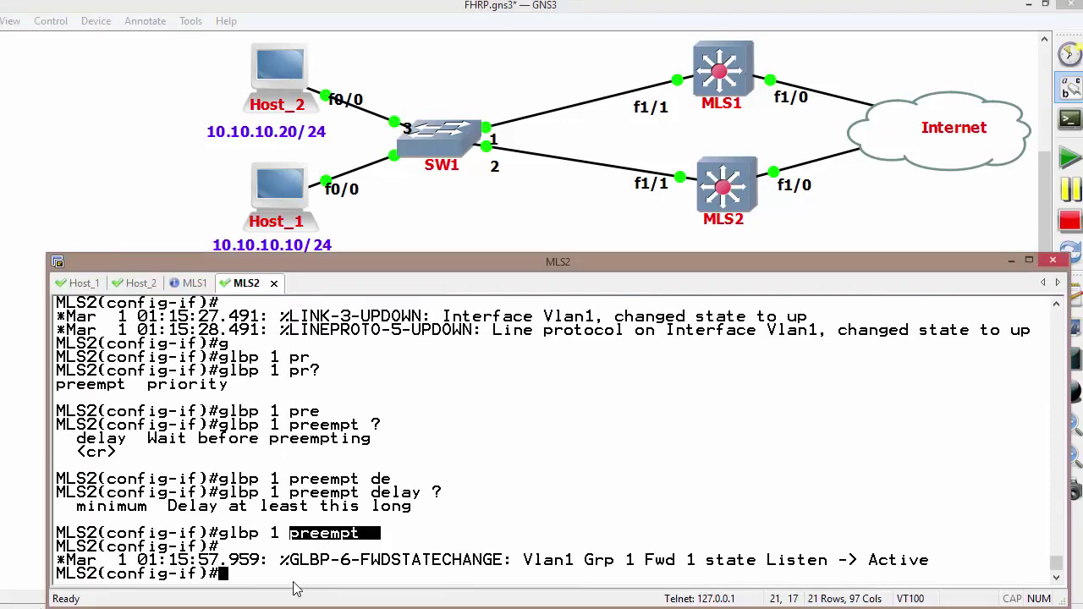
left_click(301, 582)
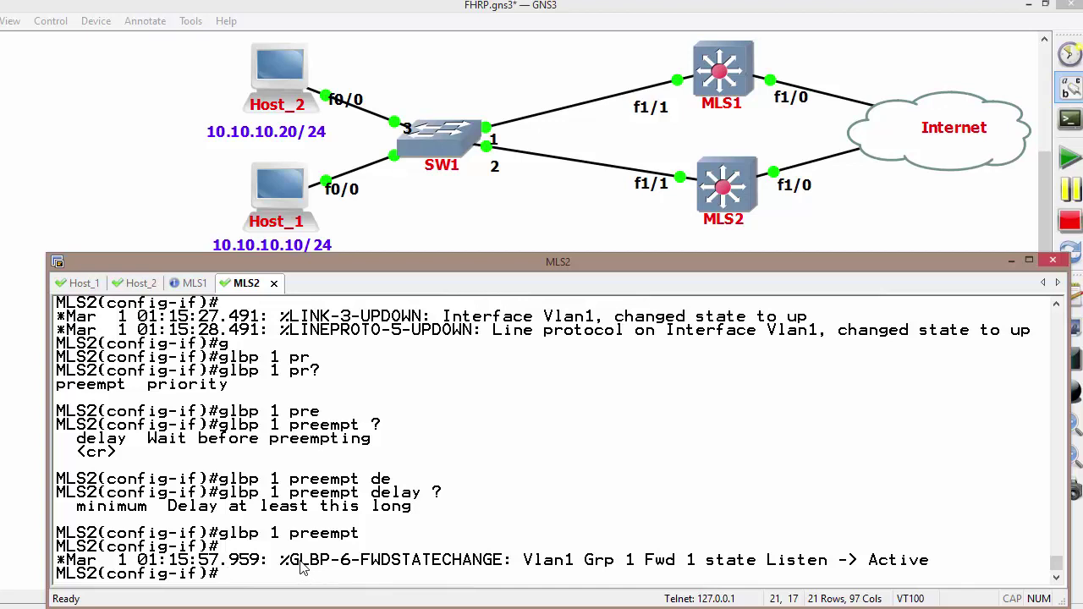
Check the allowed priority range and set MLS2's GLBP group 1 priority to 120 with "glbp 1 priority 120"
type("gl")
key("Tab")
type("1 pri")
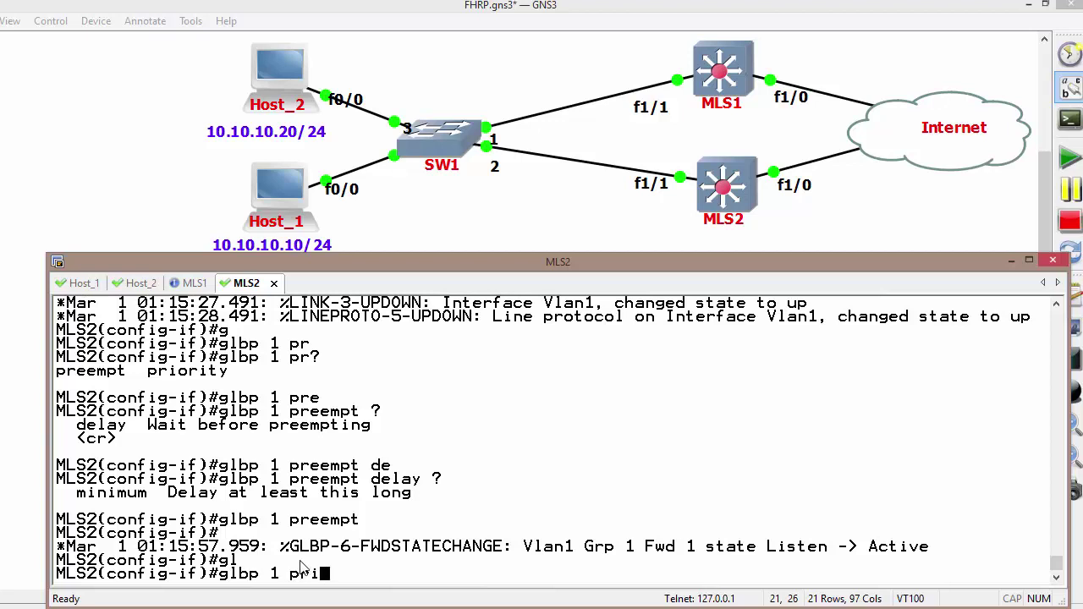
key("Tab")
type("?120")
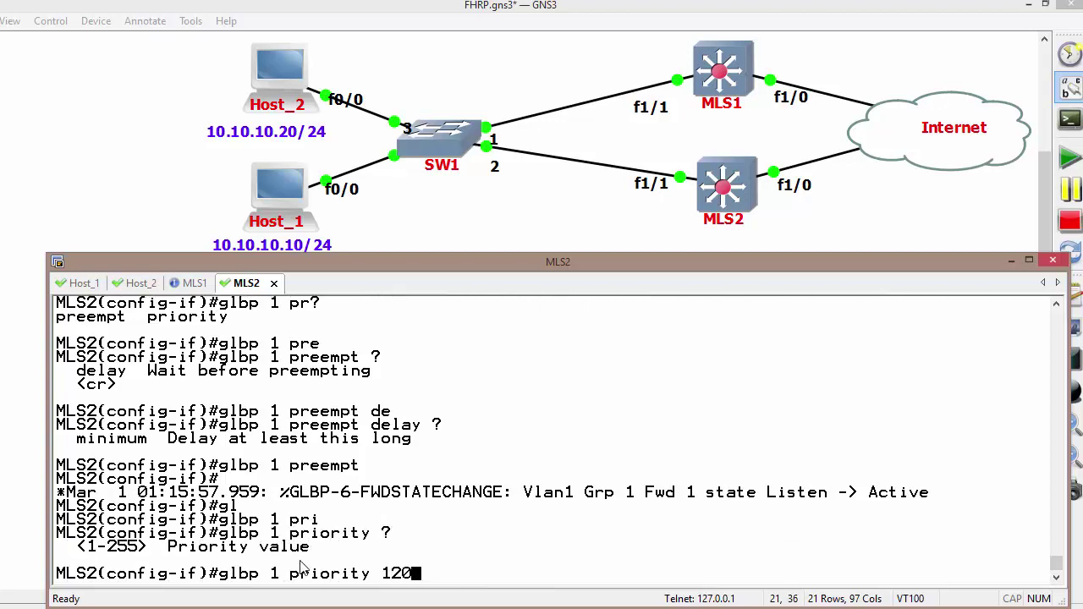
key("Return")
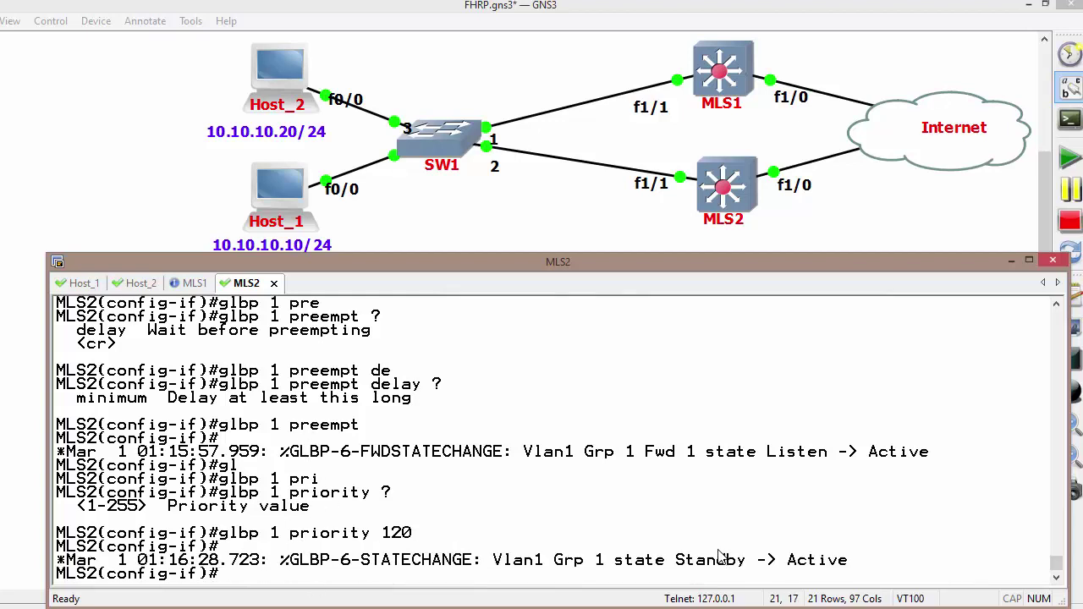
Highlight the GLBP state change message on MLS2 and compare it with the state messages on the MLS1 console
left_click_drag(595, 560, 842, 565)
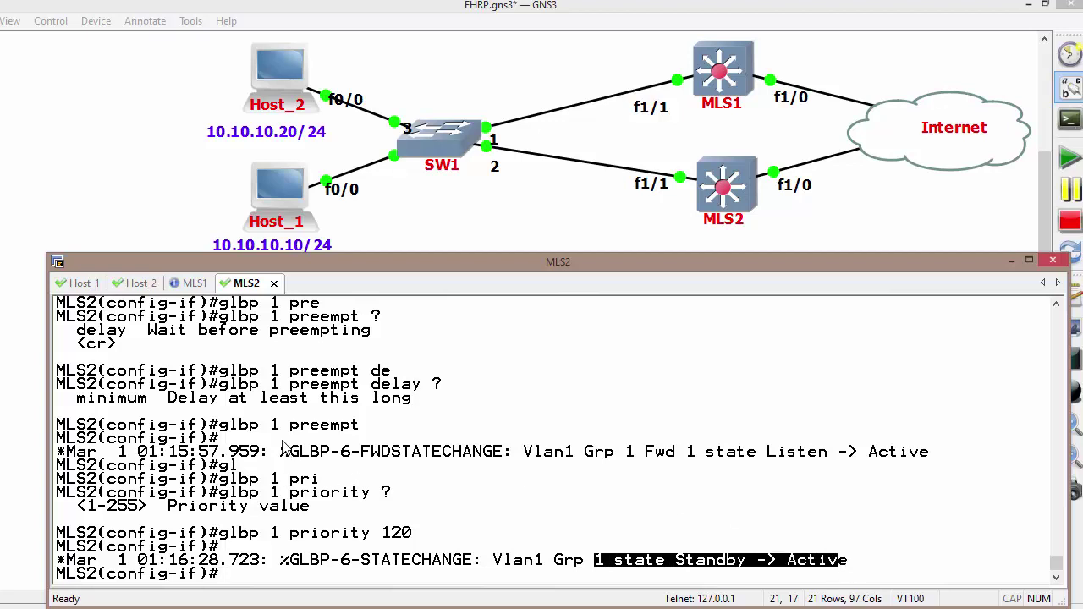
left_click(193, 284)
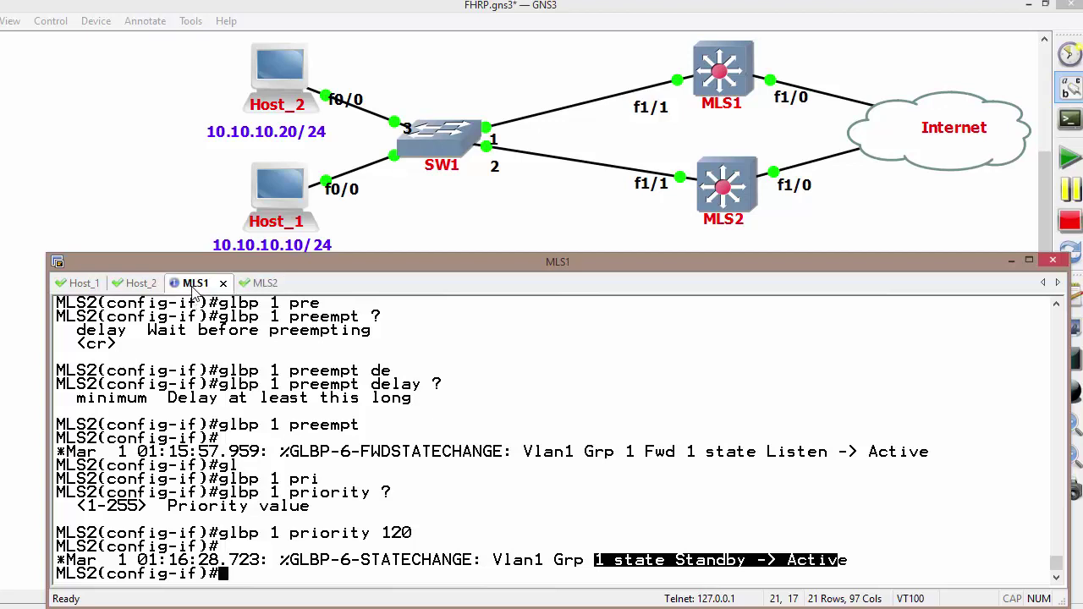
left_click(254, 283)
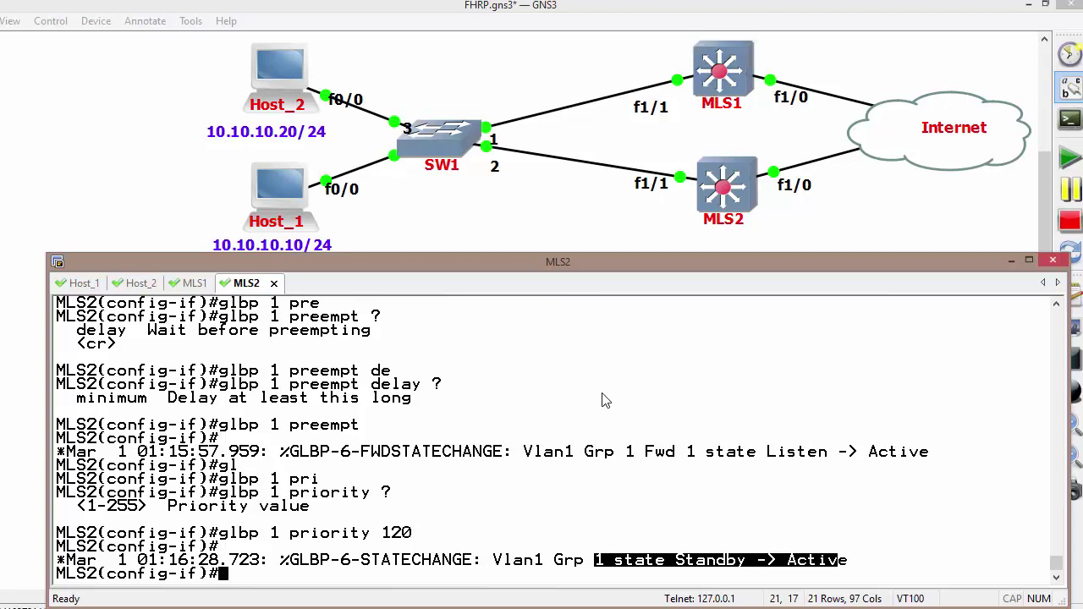
left_click(197, 283)
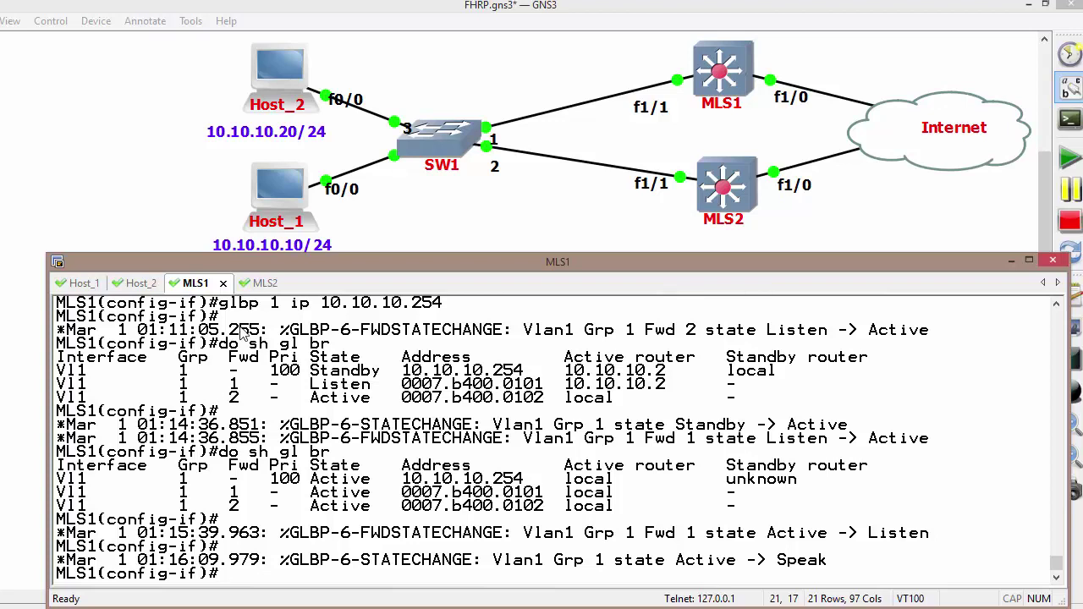
List the "glbp 1" options on MLS2 with "?" and highlight the load-balancing entry
left_click(262, 283)
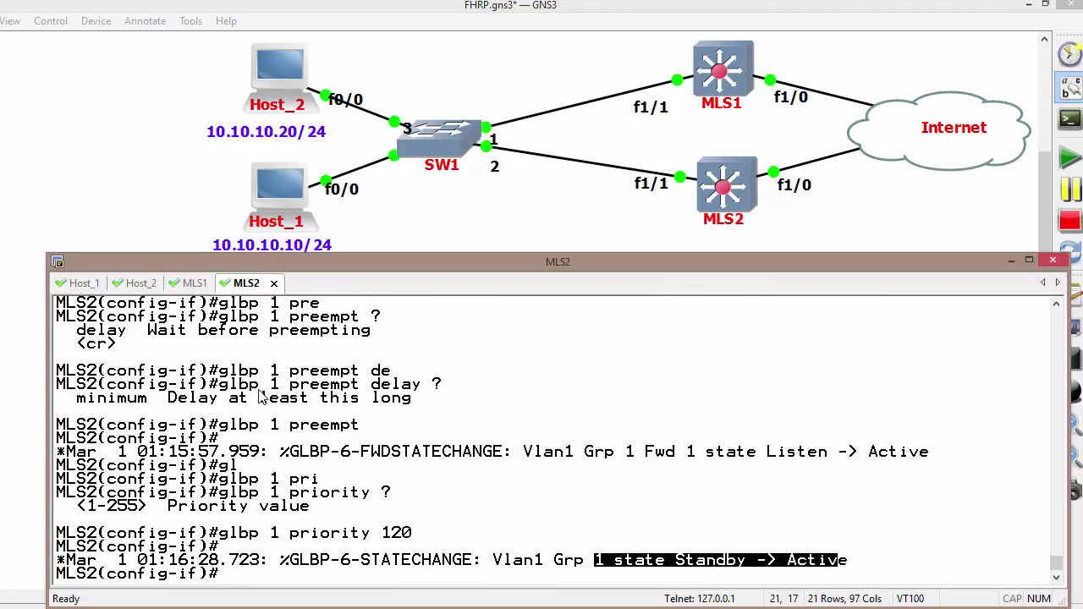
type("gl")
key("Tab")
type("1")
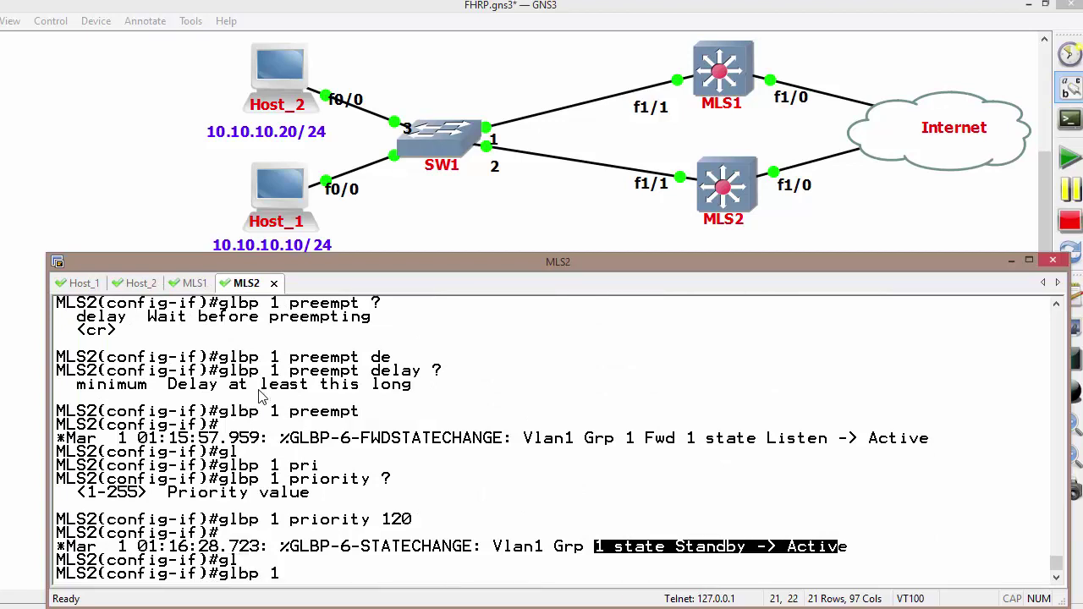
type(" ?")
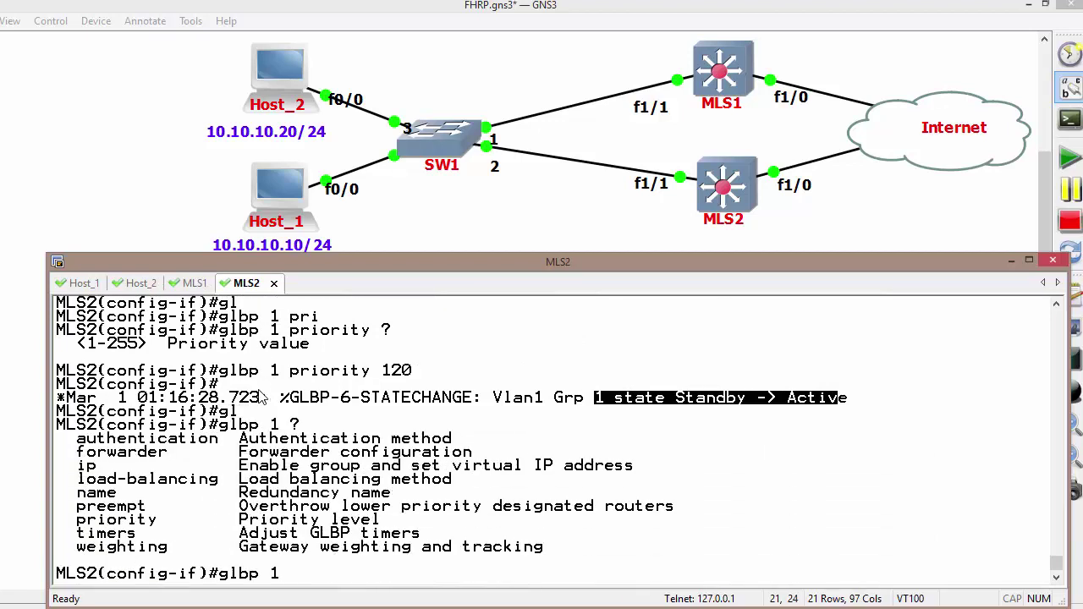
left_click_drag(77, 480, 219, 487)
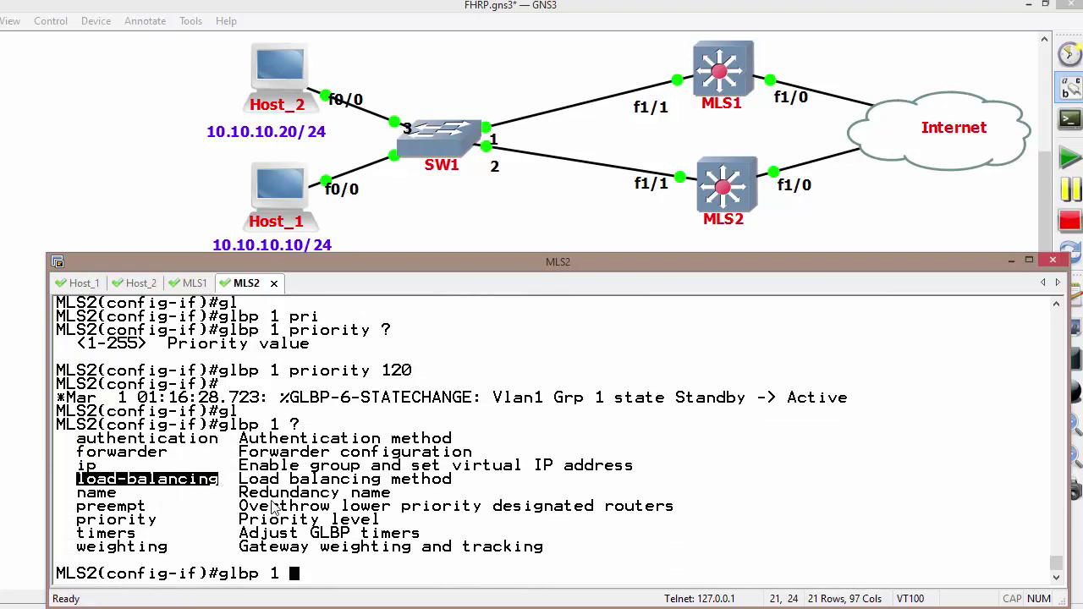
List the "glbp 1 load-balancing" methods with "?" and highlight host-dependent, round-robin and weighted
type("lo")
key("Tab")
type("?")
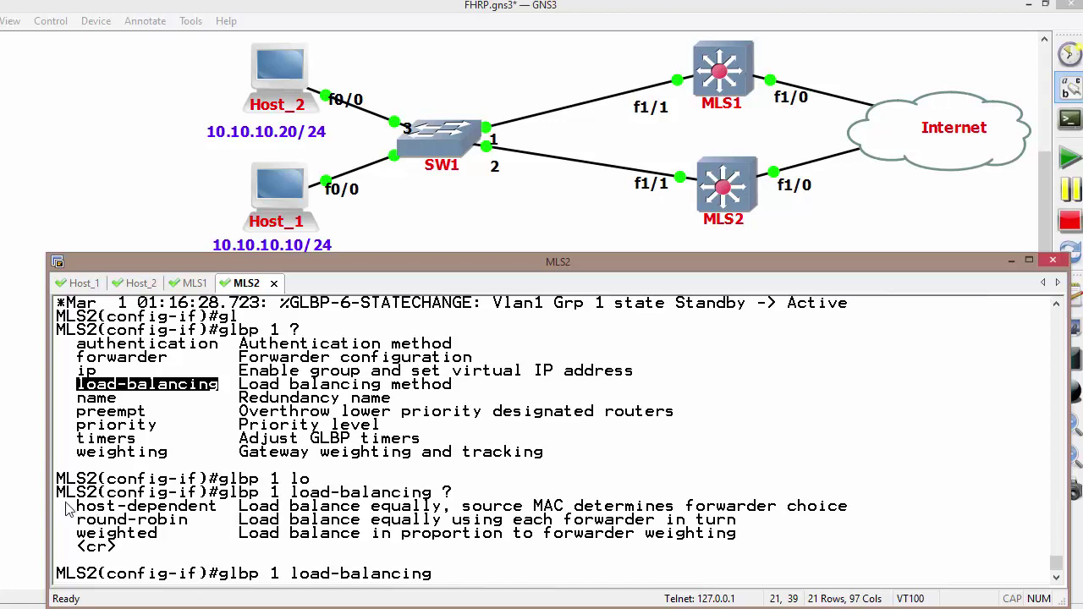
left_click_drag(67, 506, 168, 522)
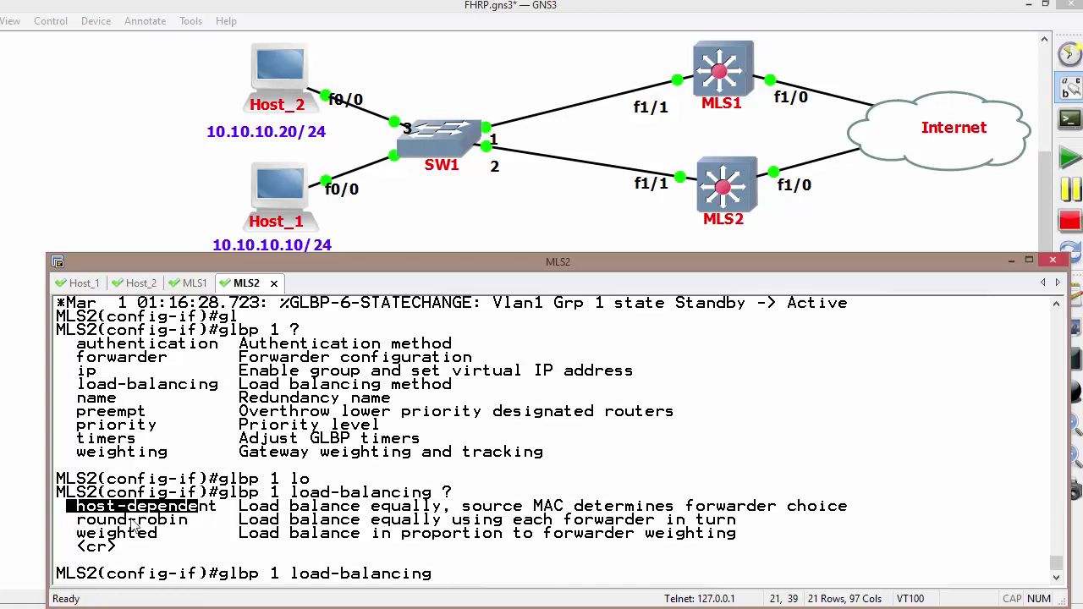
left_click_drag(70, 520, 179, 524)
left_click_drag(74, 533, 167, 542)
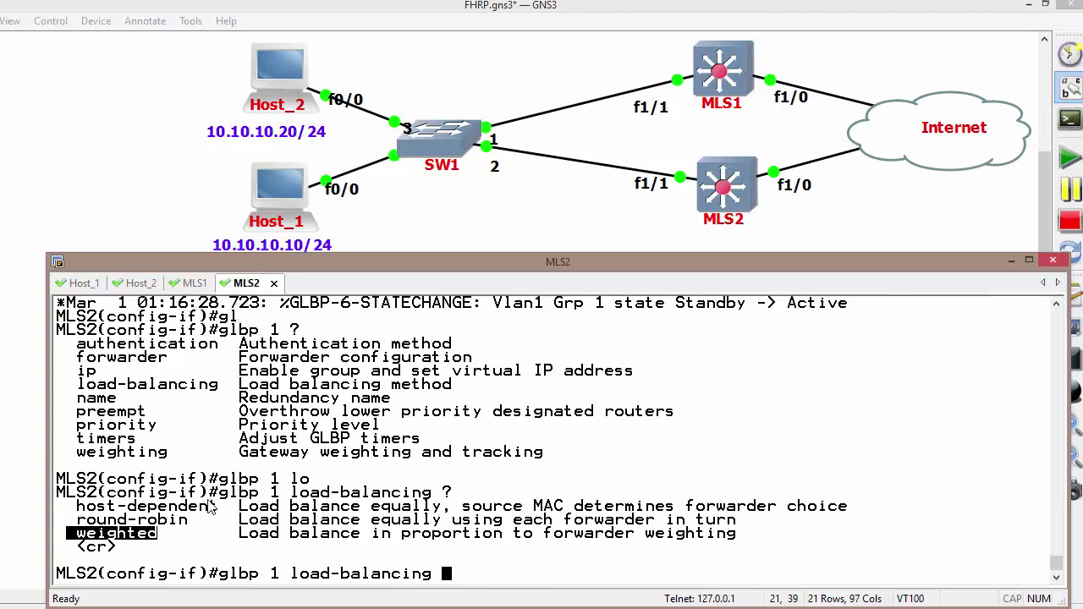
Run "traceroute 8.8.8.8" on the Host_1 console and highlight the first-hop address
left_click(193, 283)
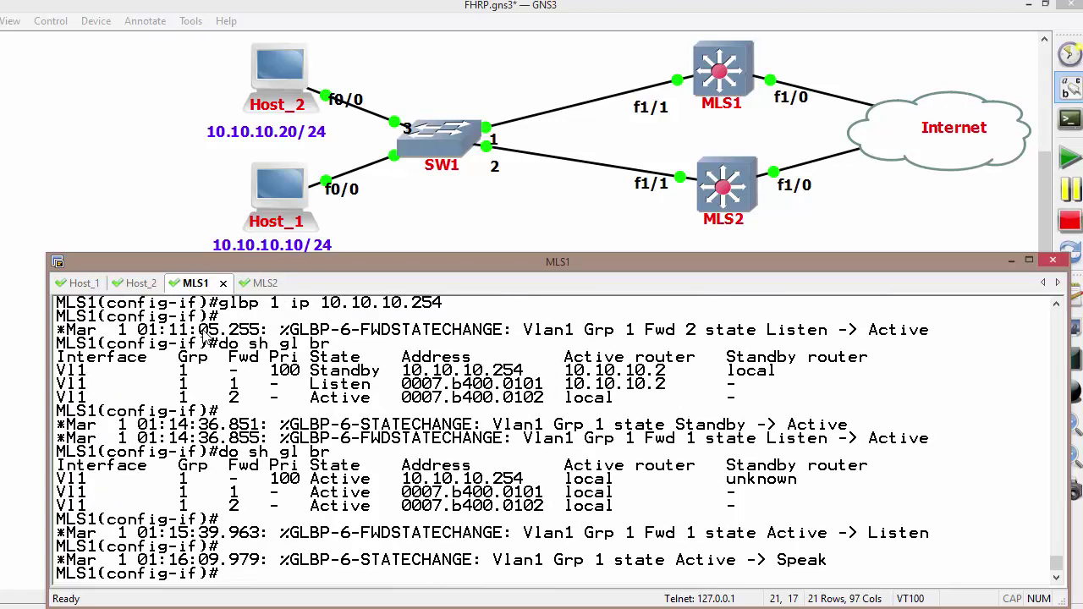
left_click(85, 282)
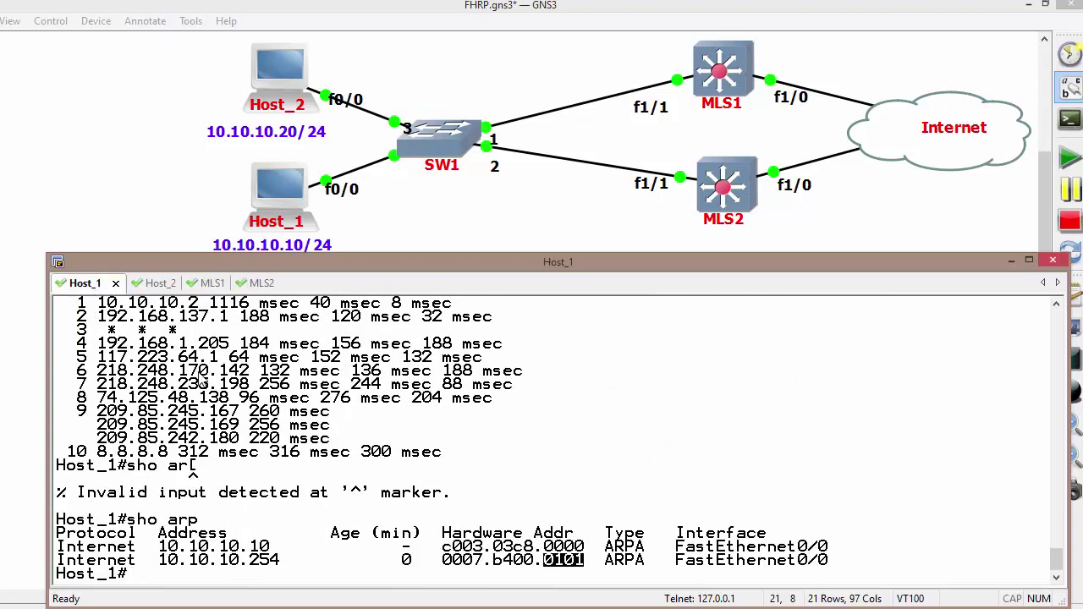
type("tr")
key("Tab")
type("8.8.8.8")
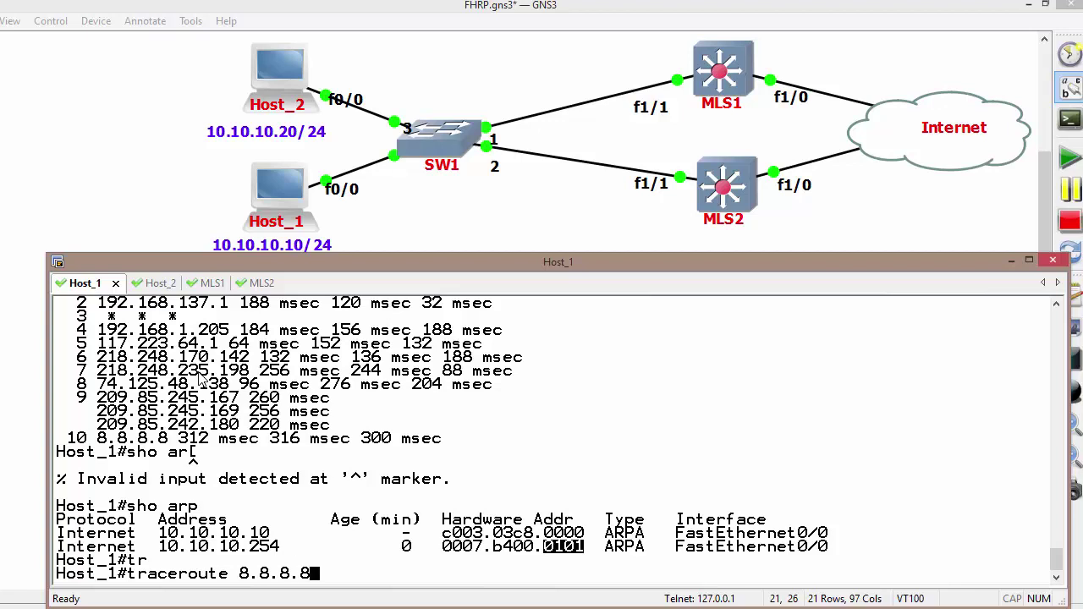
key("Return")
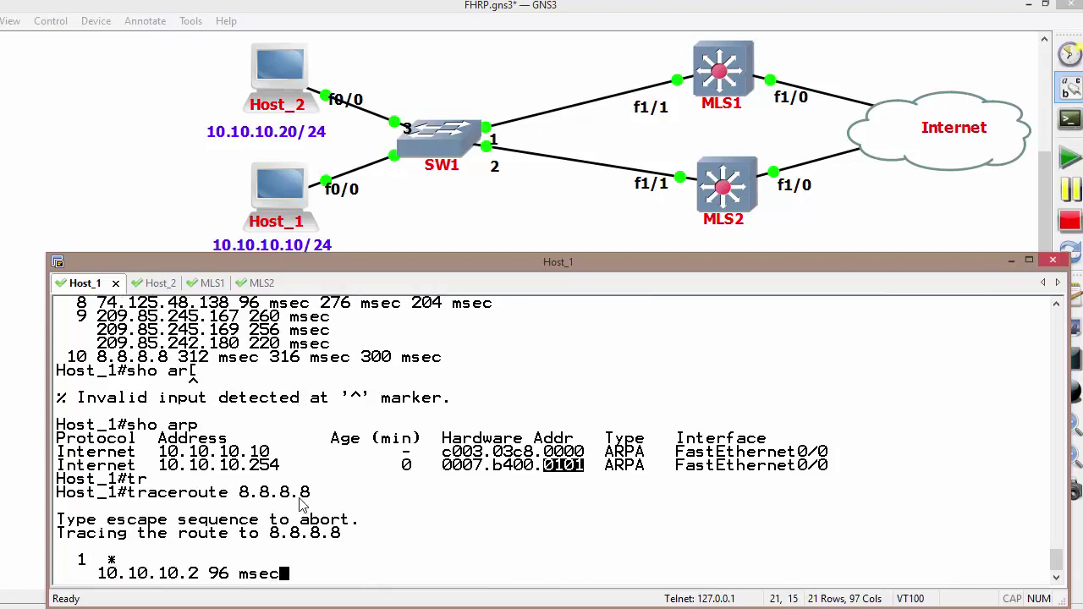
left_click_drag(170, 548, 199, 548)
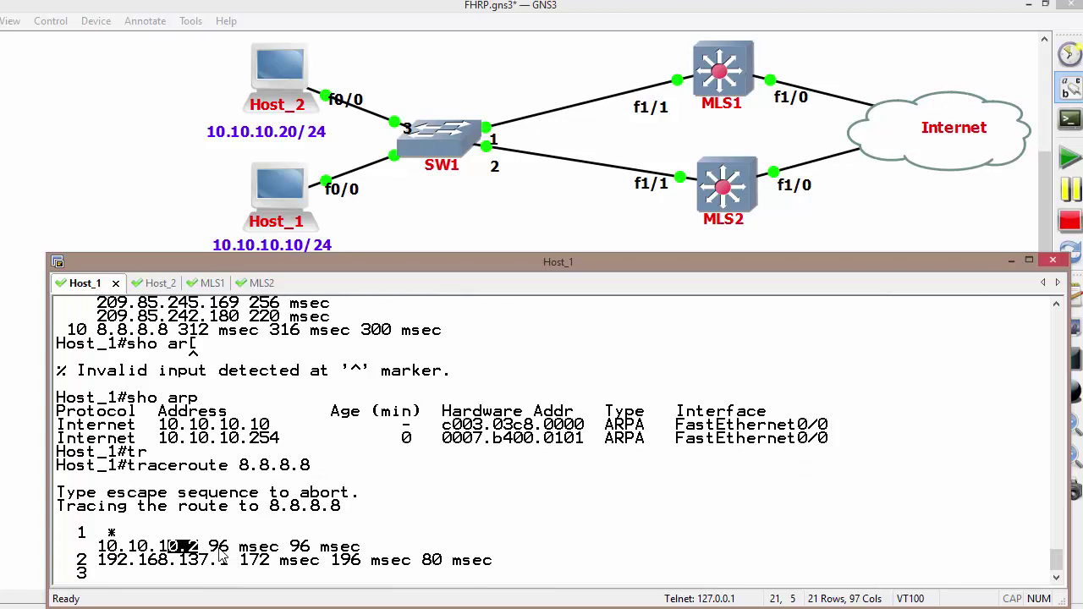
Recall and run "traceroute 8.8.8.8" on the Host_2 console and highlight the first-hop address
left_click(152, 284)
key("Up")
key("Up")
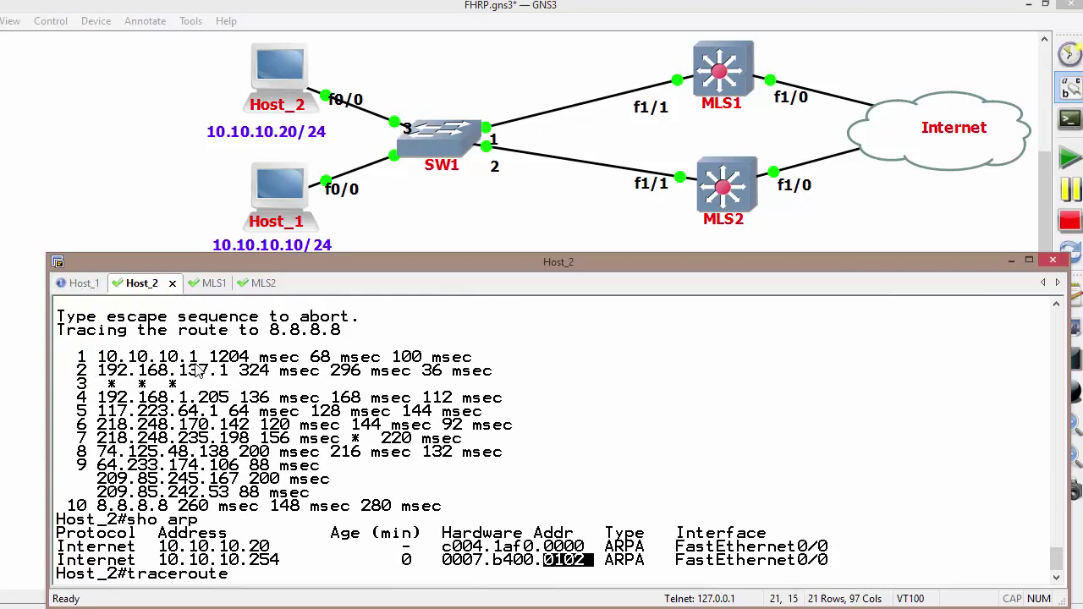
key("Return")
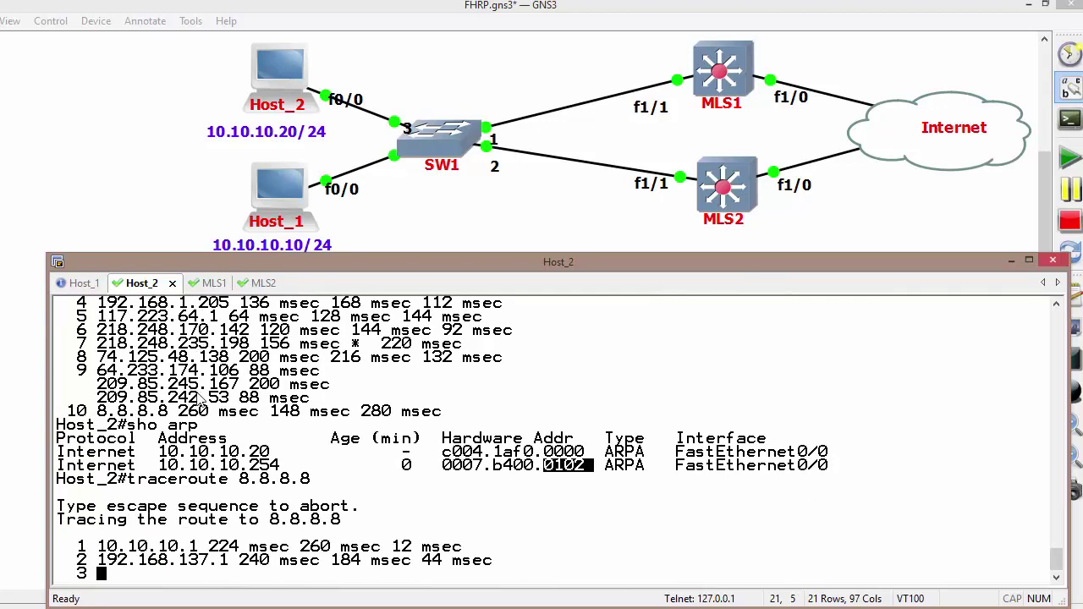
left_click(101, 547)
left_click_drag(218, 552, 229, 549)
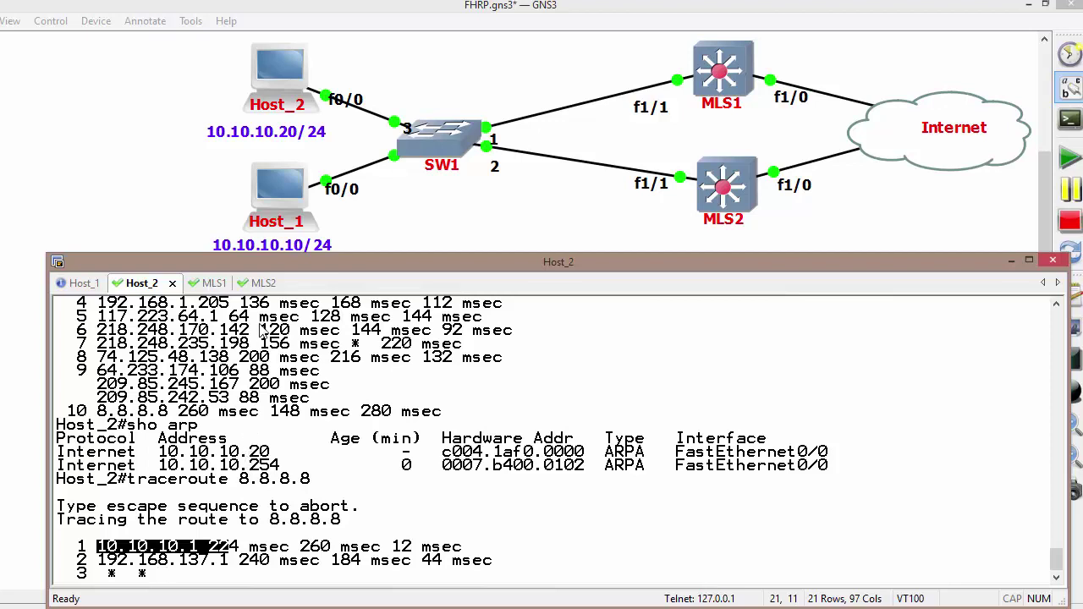
Return to the MLS2 console and highlight the weighted load-balancing method
left_click(258, 285)
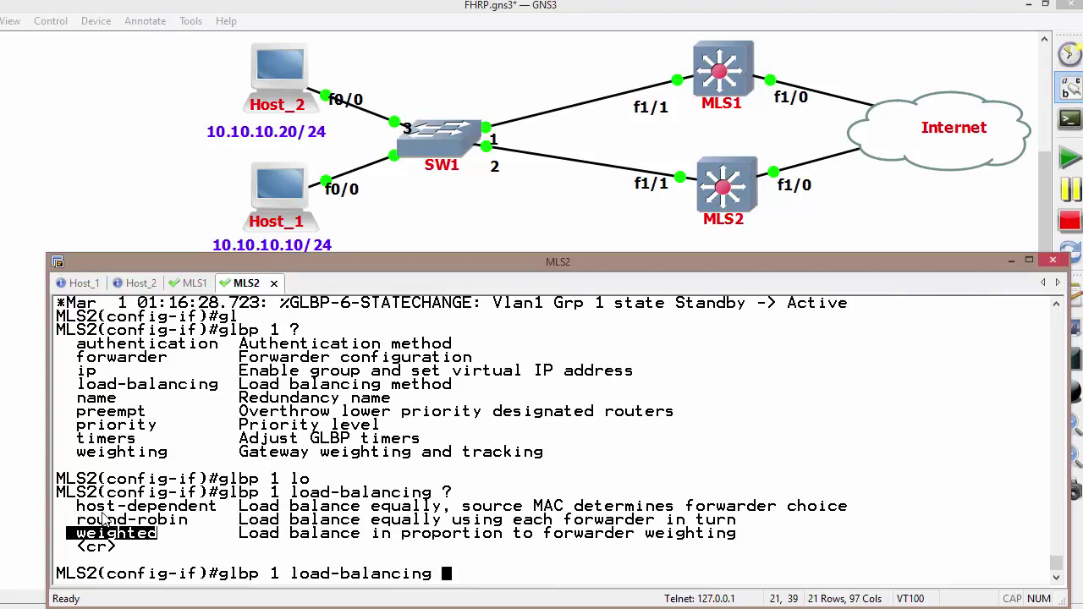
left_click_drag(96, 506, 277, 508)
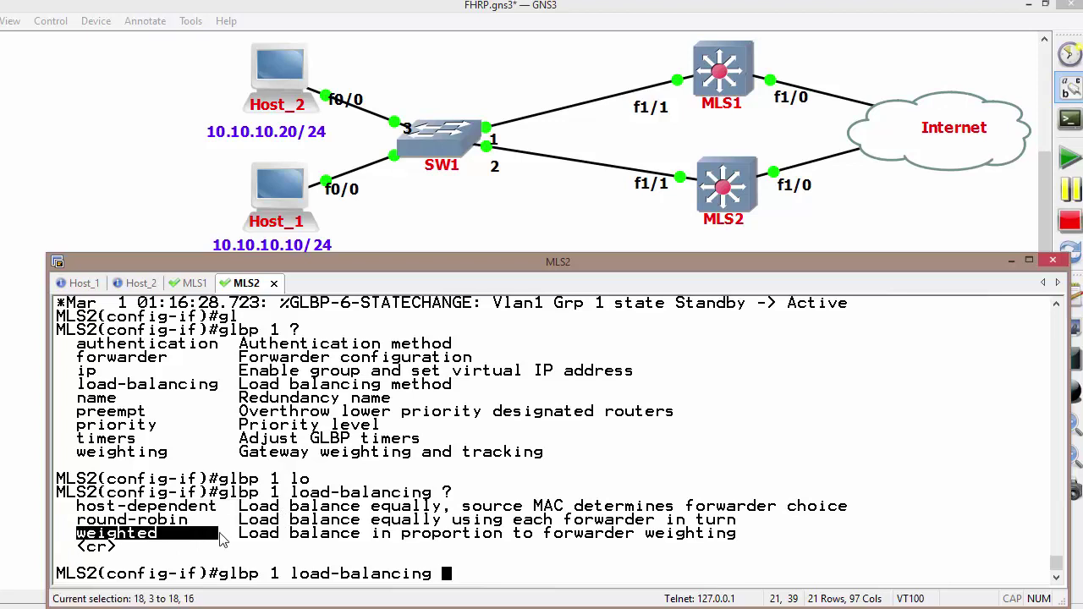
left_click_drag(78, 533, 218, 534)
Remove the load-balancing keyword from MLS2's pending command, list the "glbp 1" options with "?" and highlight timers and weighting
key("BackSpace")
key("BackSpace")
key("BackSpace")
key("BackSpace")
key("BackSpace")
key("BackSpace")
key("BackSpace")
key("BackSpace")
key("BackSpace")
key("BackSpace")
key("BackSpace")
key("BackSpace")
key("BackSpace")
key("BackSpace")
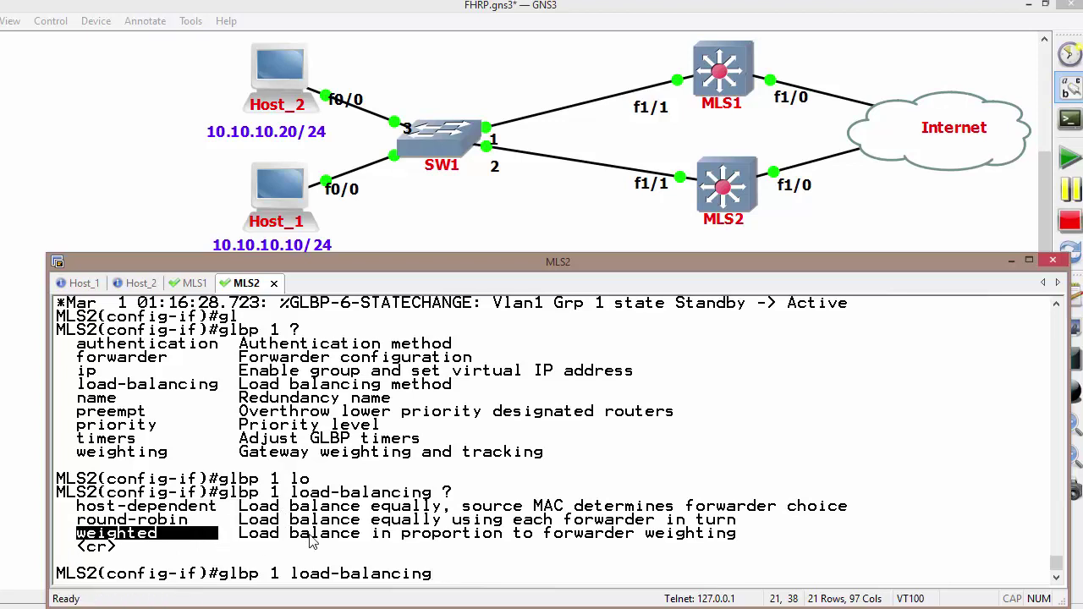
type("?")
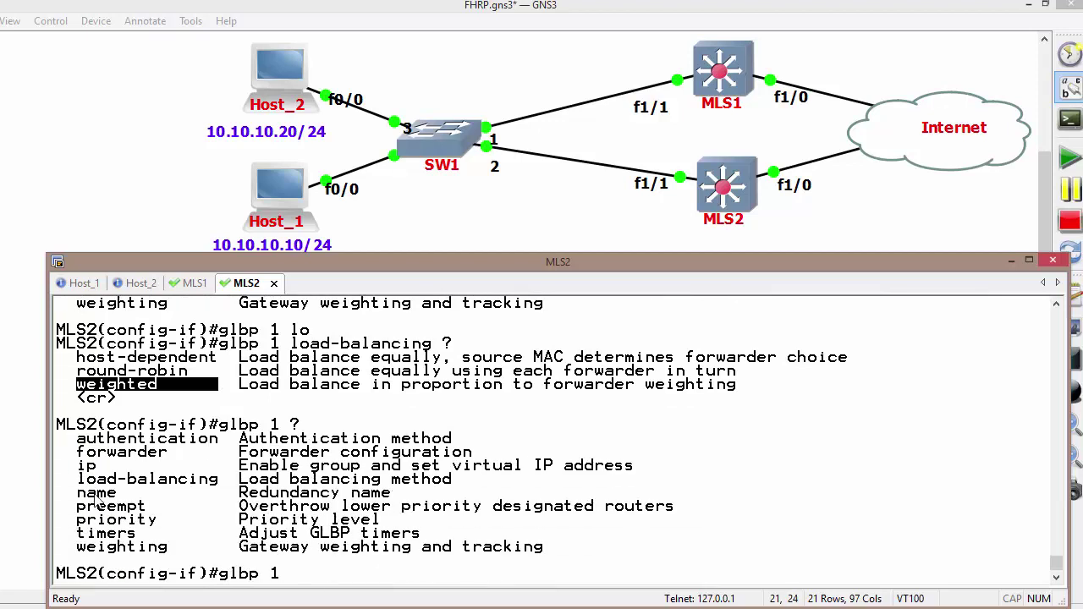
left_click_drag(128, 520, 198, 535)
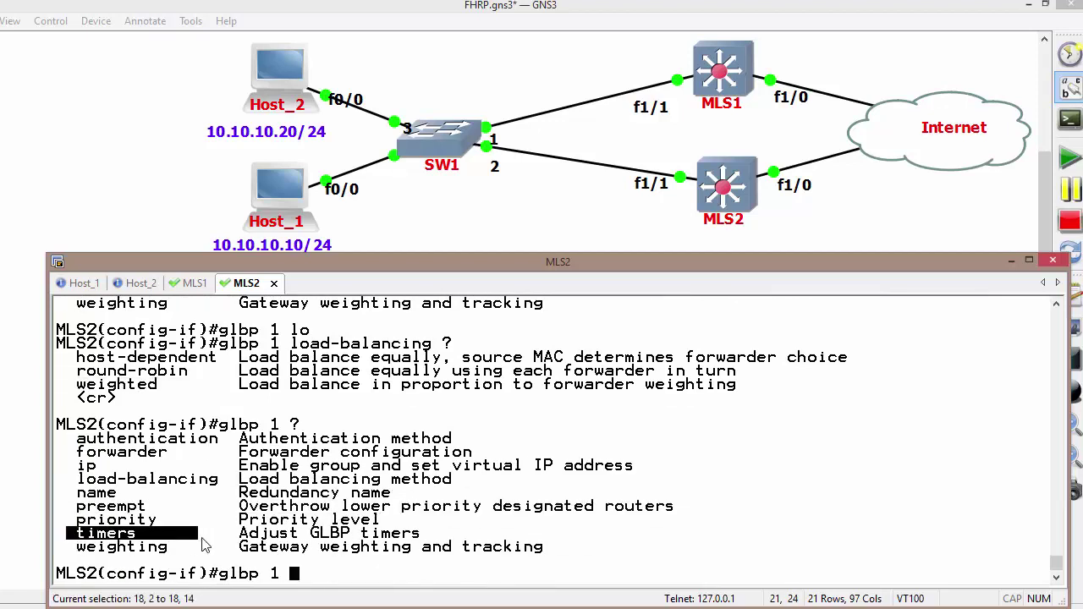
left_click_drag(76, 547, 203, 547)
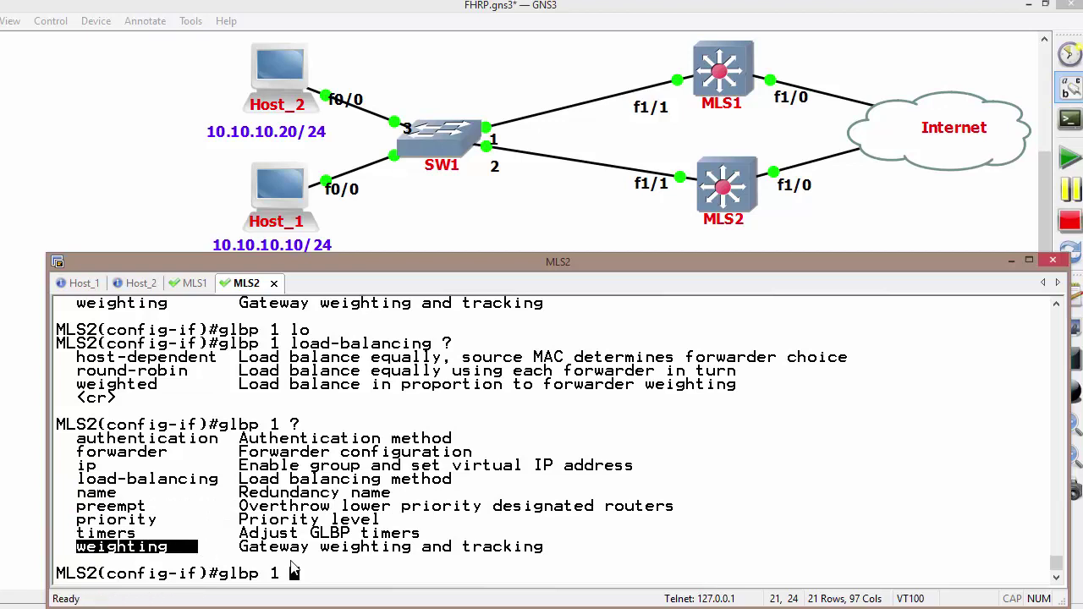
List the "glbp 1 weighting" options on MLS2 with "?" and mark the interface tracking entry
type("w")
key("Tab")
type("?")
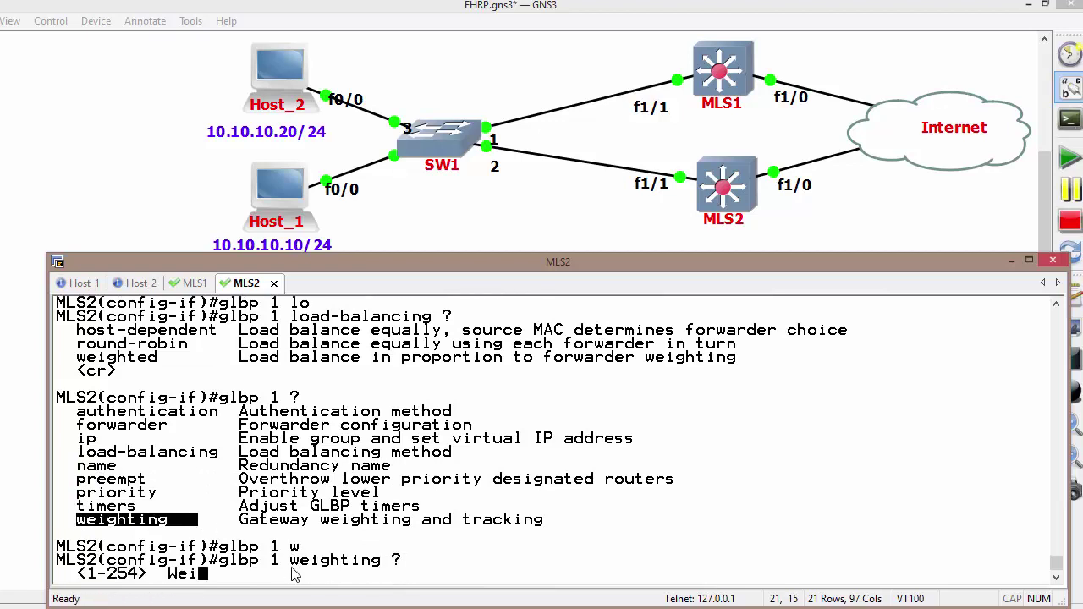
left_click_drag(348, 548, 355, 550)
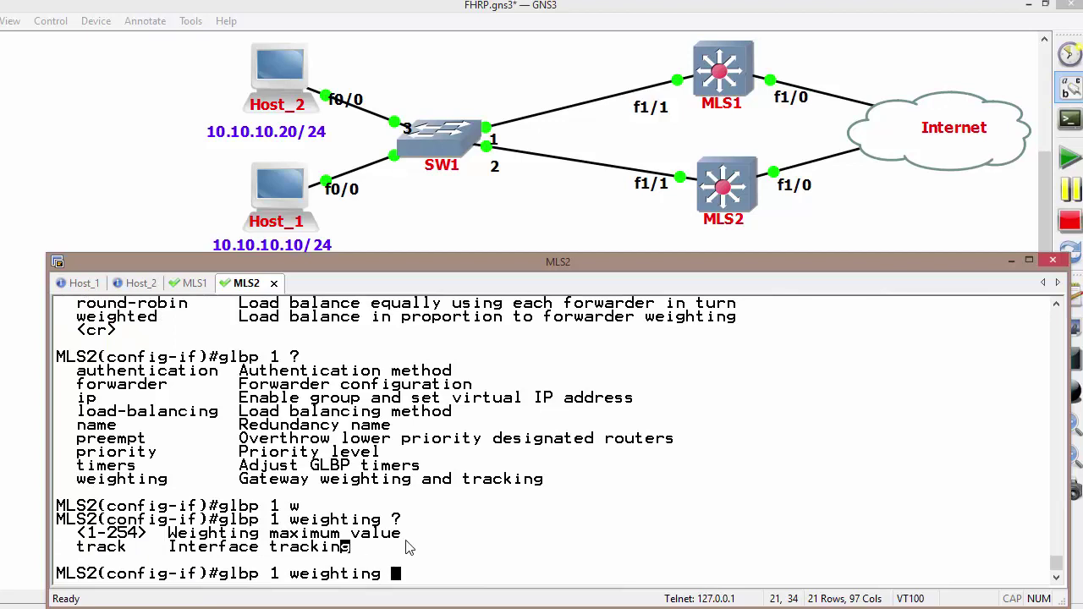